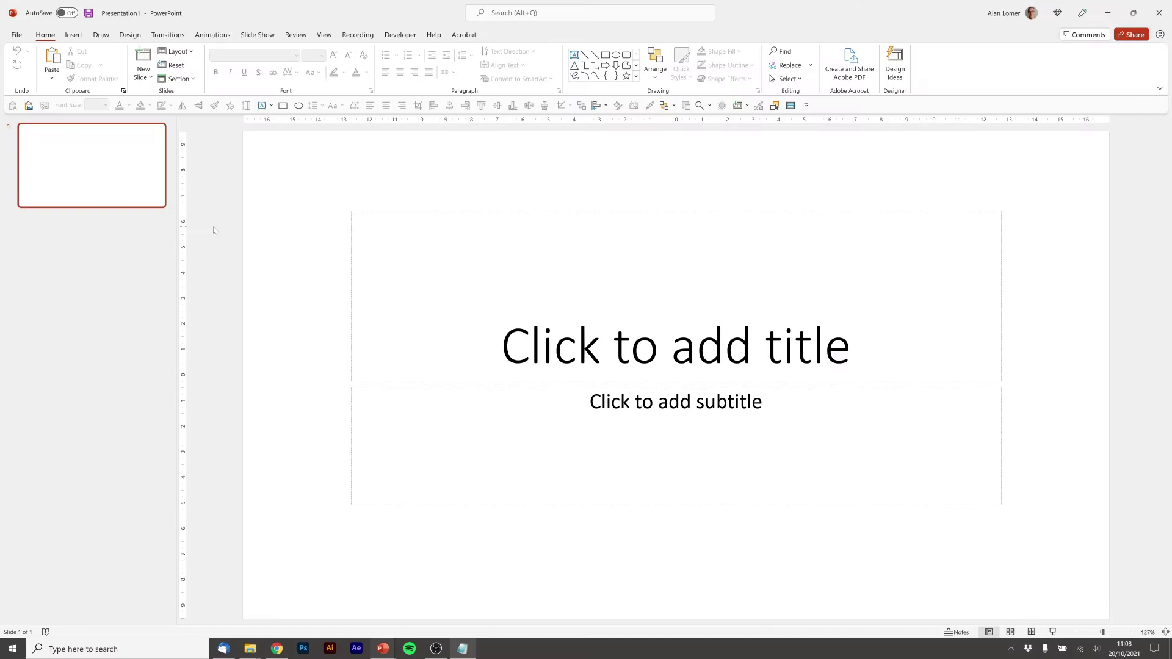
Step: Switch the slide to the Blank layout
right_click(216, 230)
mouse_move(246, 277)
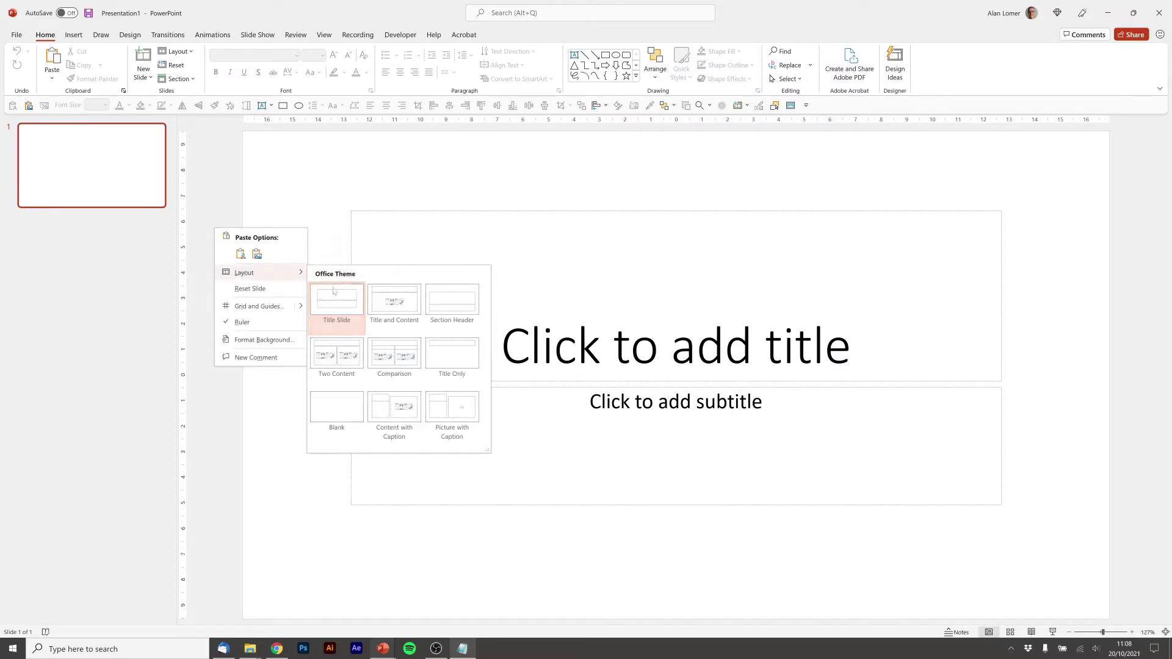
click(340, 411)
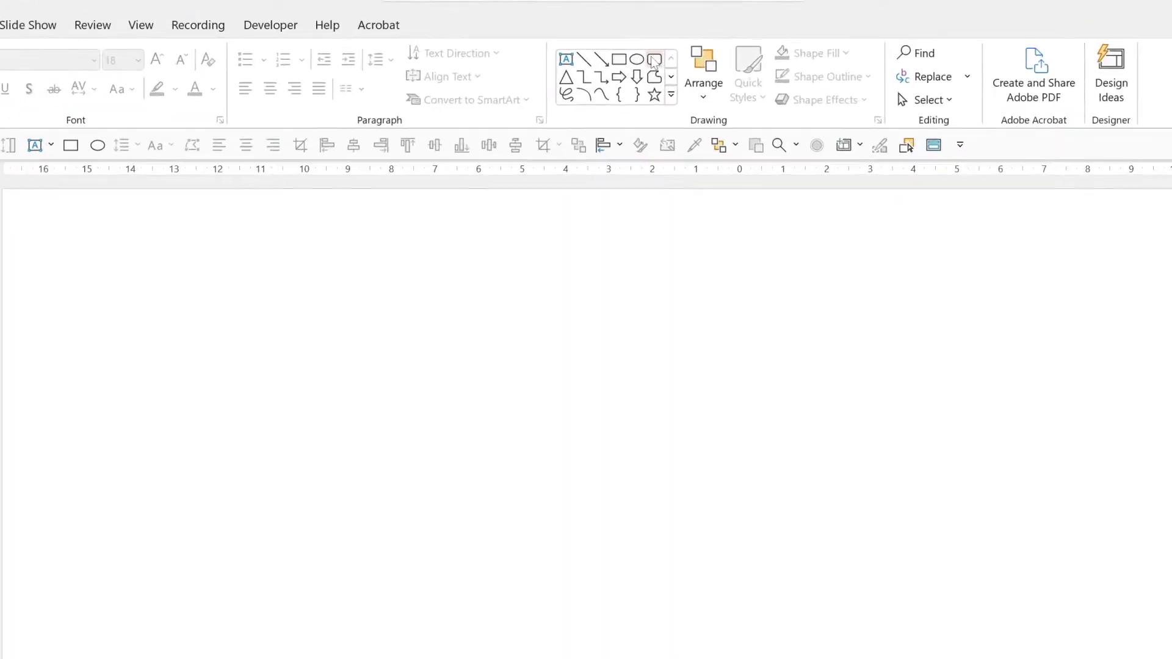
Step: Draw a blue rounded rectangle as a square and nudge it slightly down and right
click(626, 55)
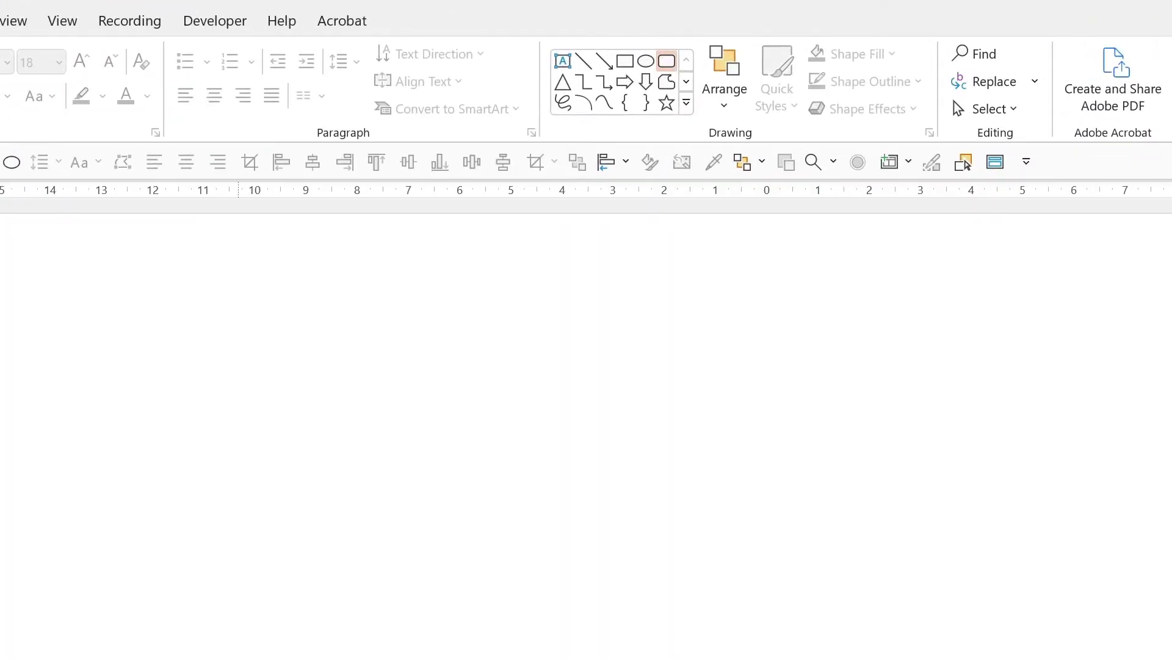
drag(649, 415, 518, 284)
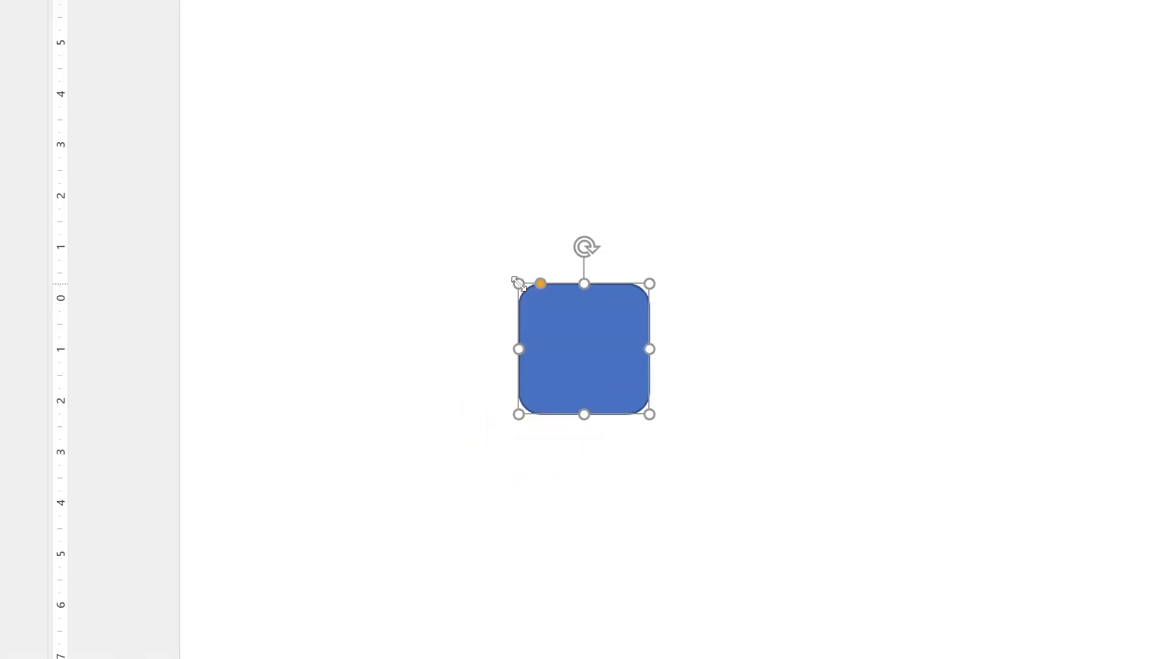
drag(607, 348, 624, 362)
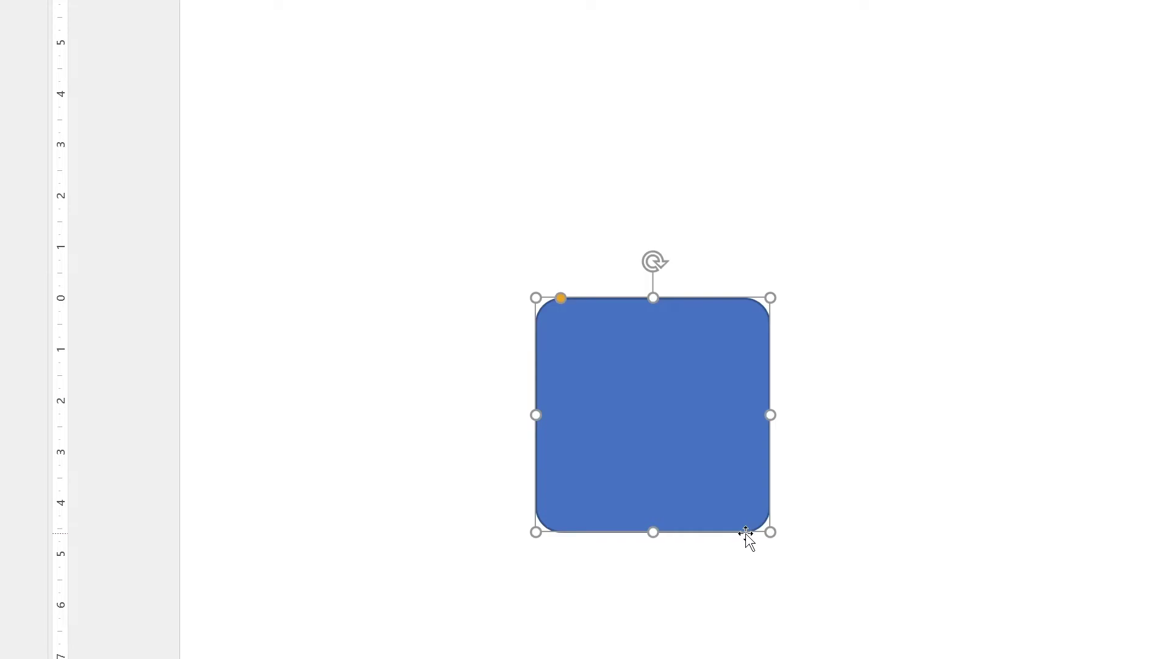
Step: Fill the square cyan, remove its outline, and nudge it slightly right
click(717, 51)
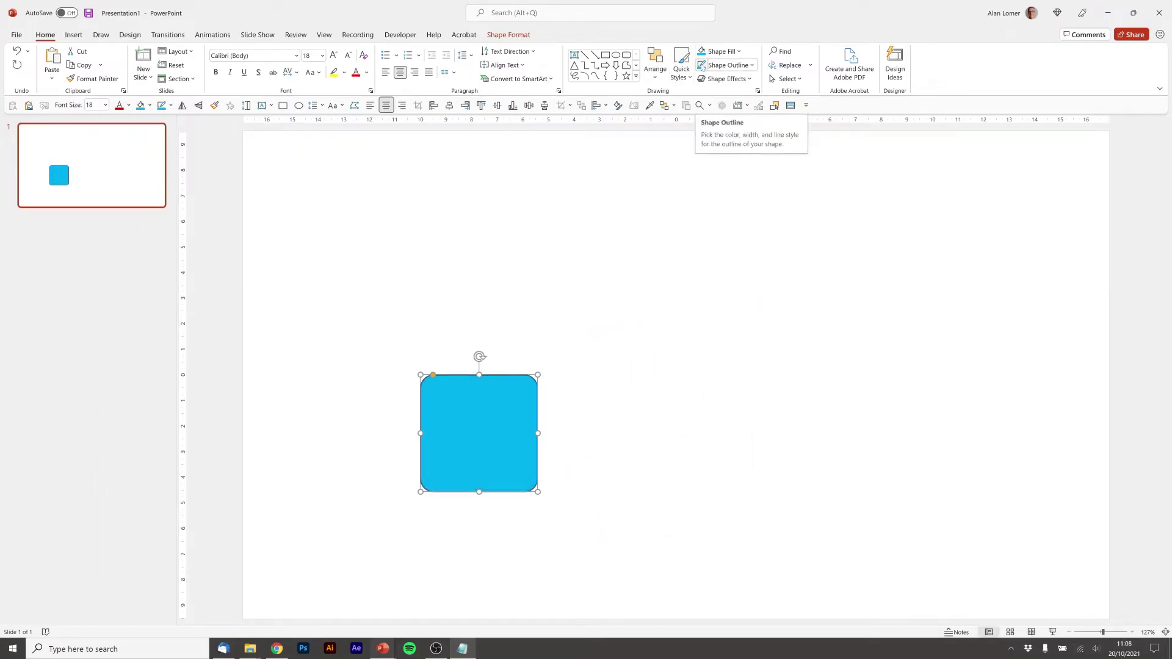
click(702, 65)
click(500, 285)
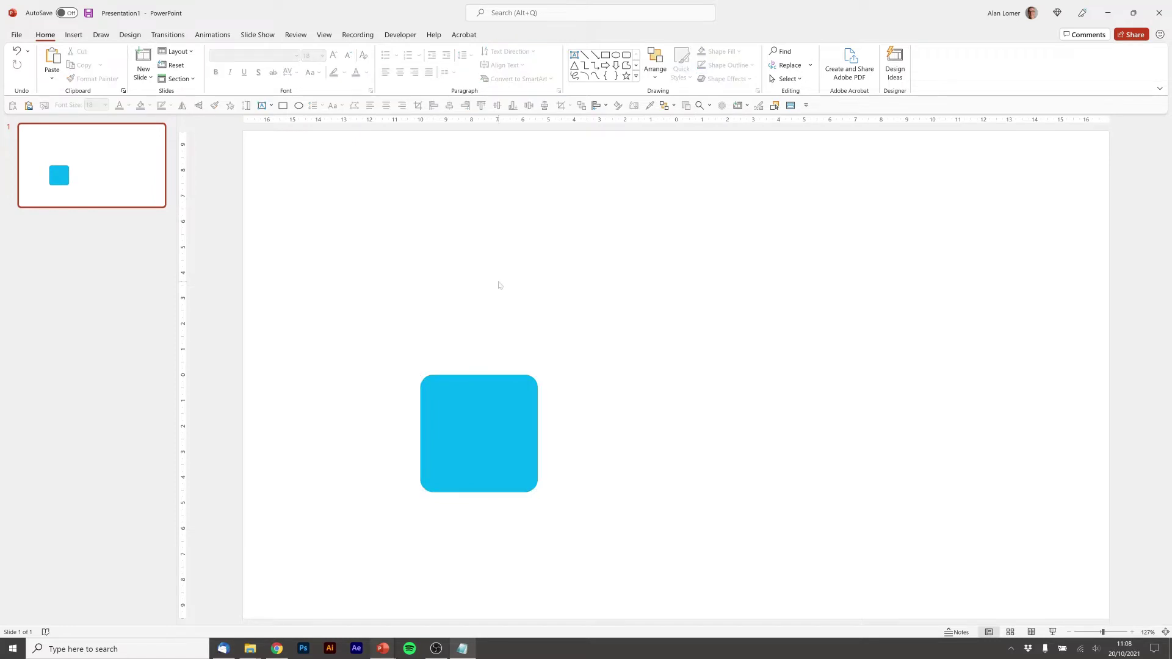
drag(482, 437, 495, 442)
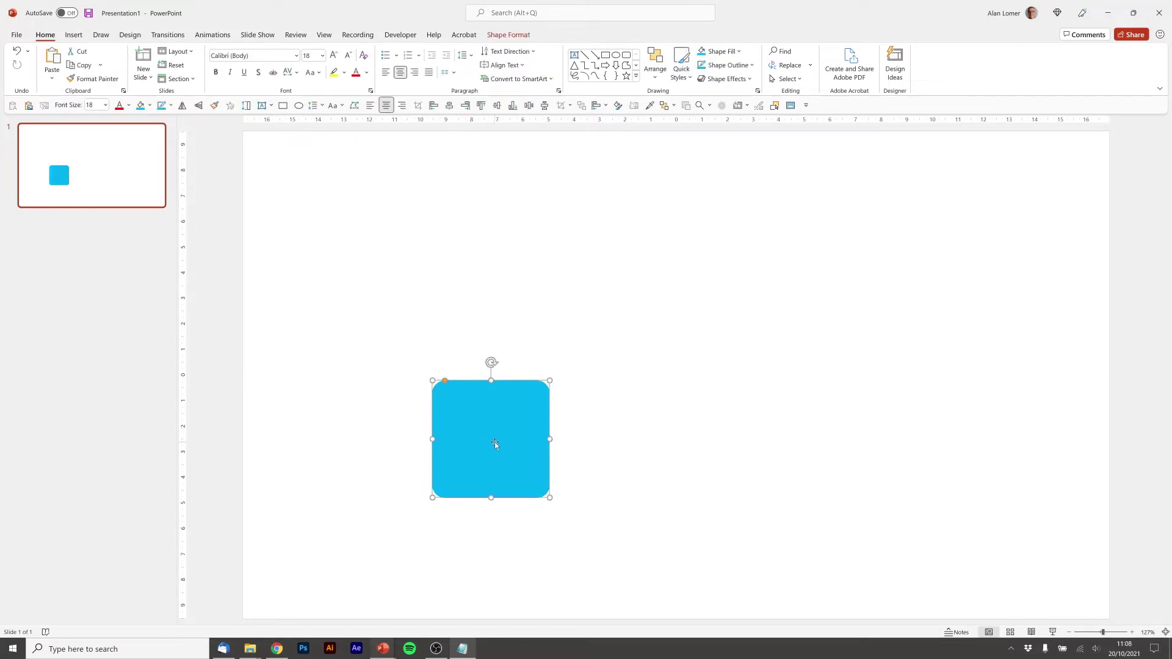
Step: Apply the Isometric: Top Up 3-D rotation preset to the square
right_click(494, 442)
click(523, 417)
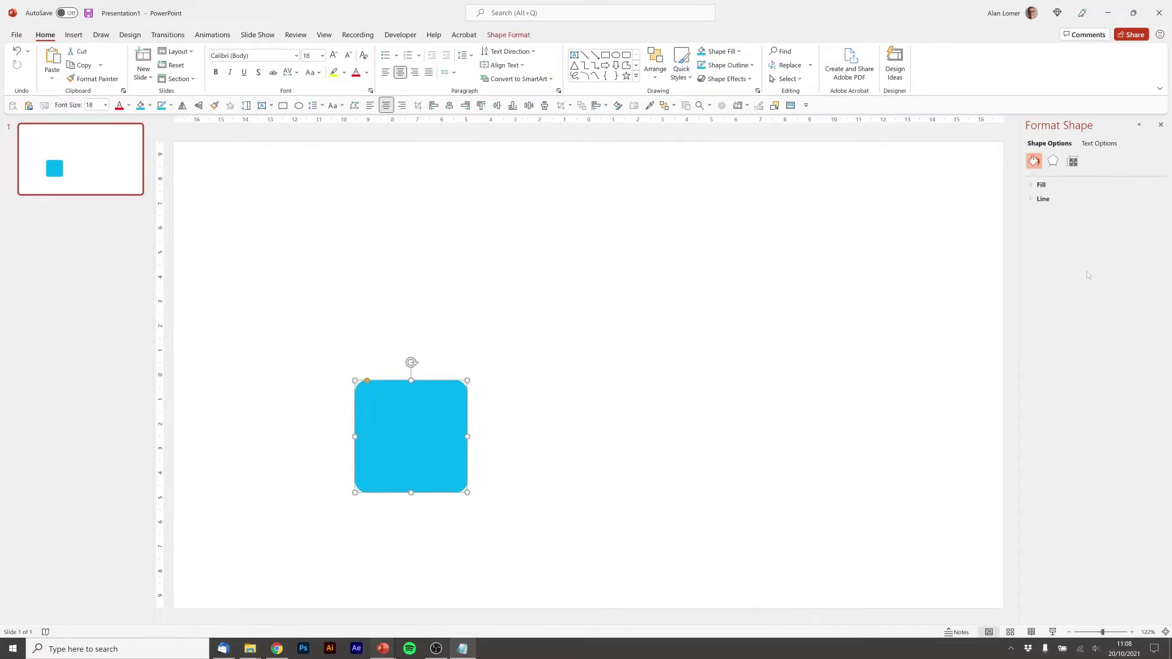
click(1053, 161)
click(1032, 242)
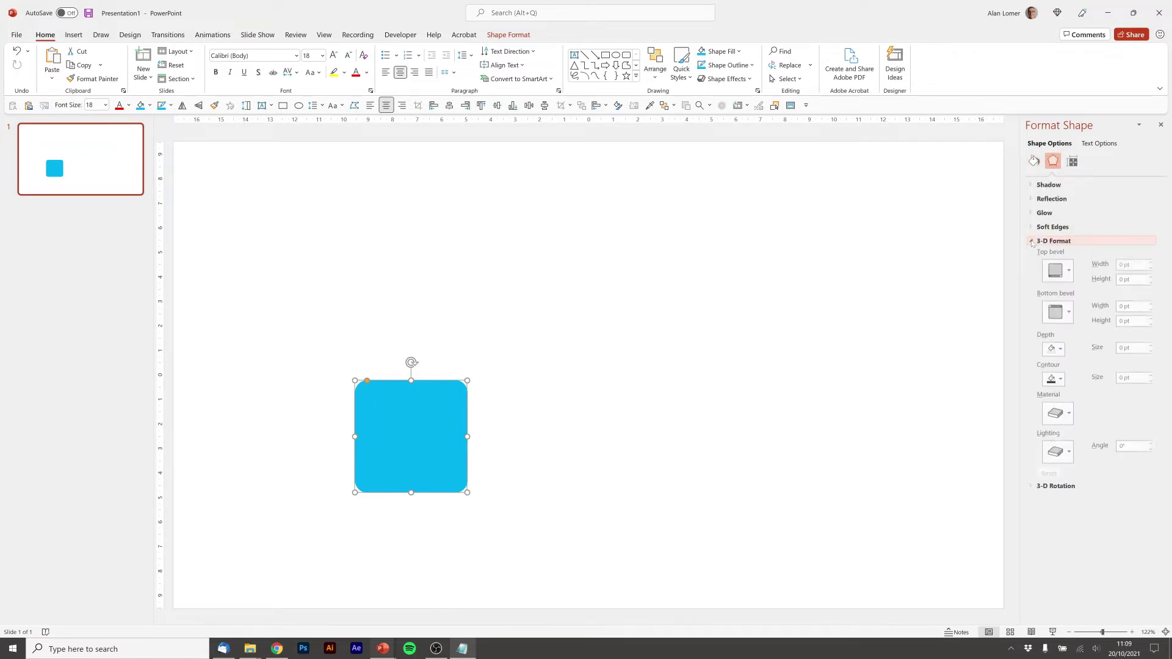
click(1038, 494)
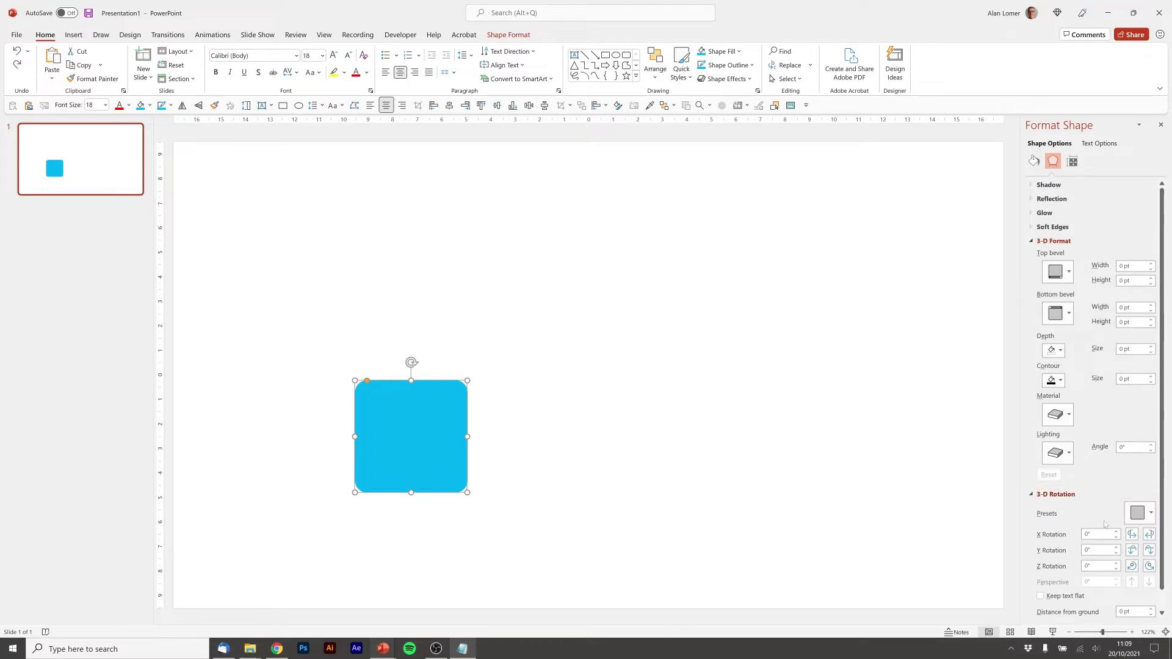
click(1139, 513)
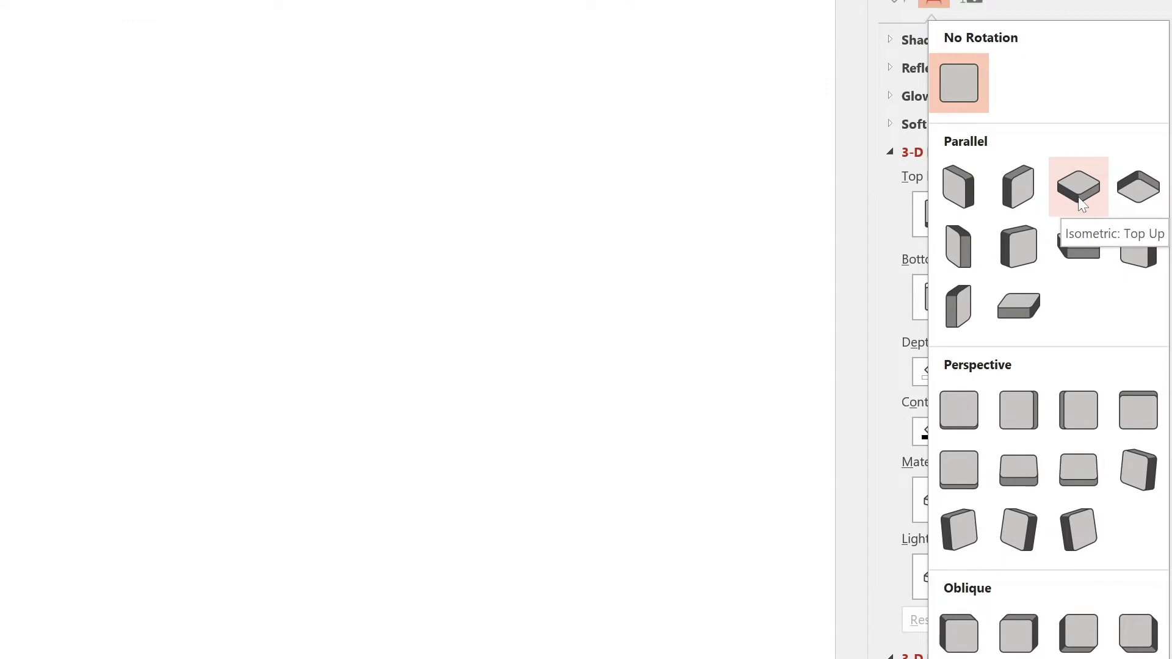
click(1078, 197)
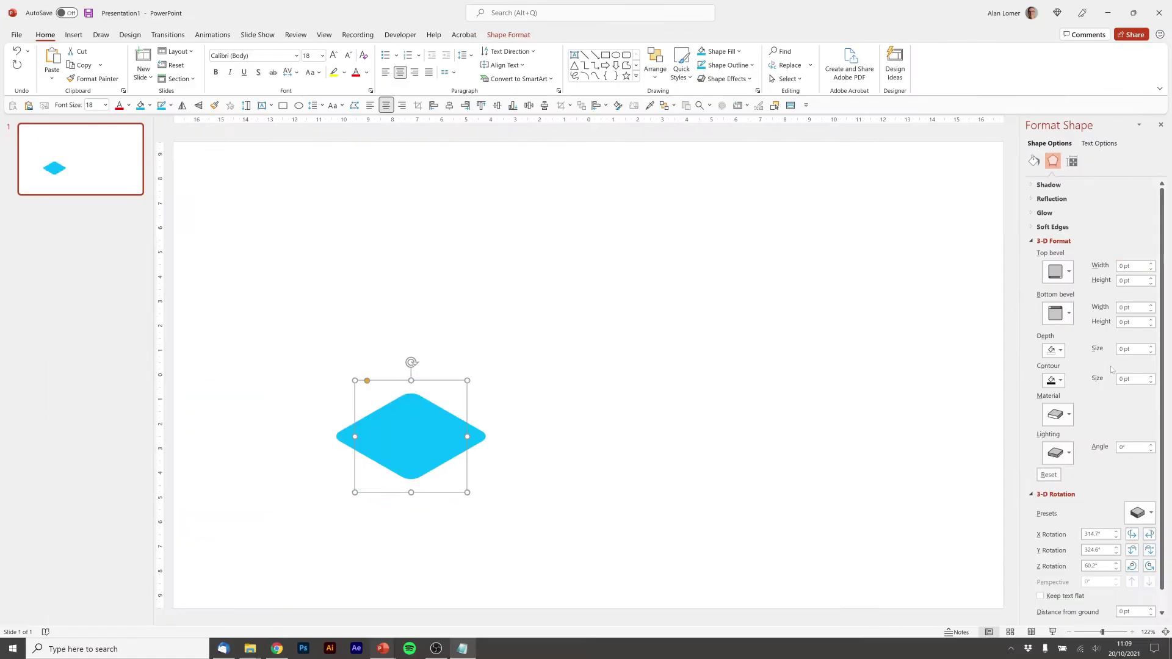
Step: Give the tile a 10 pt 3-D depth and Balance lighting
click(1134, 348)
text(10)
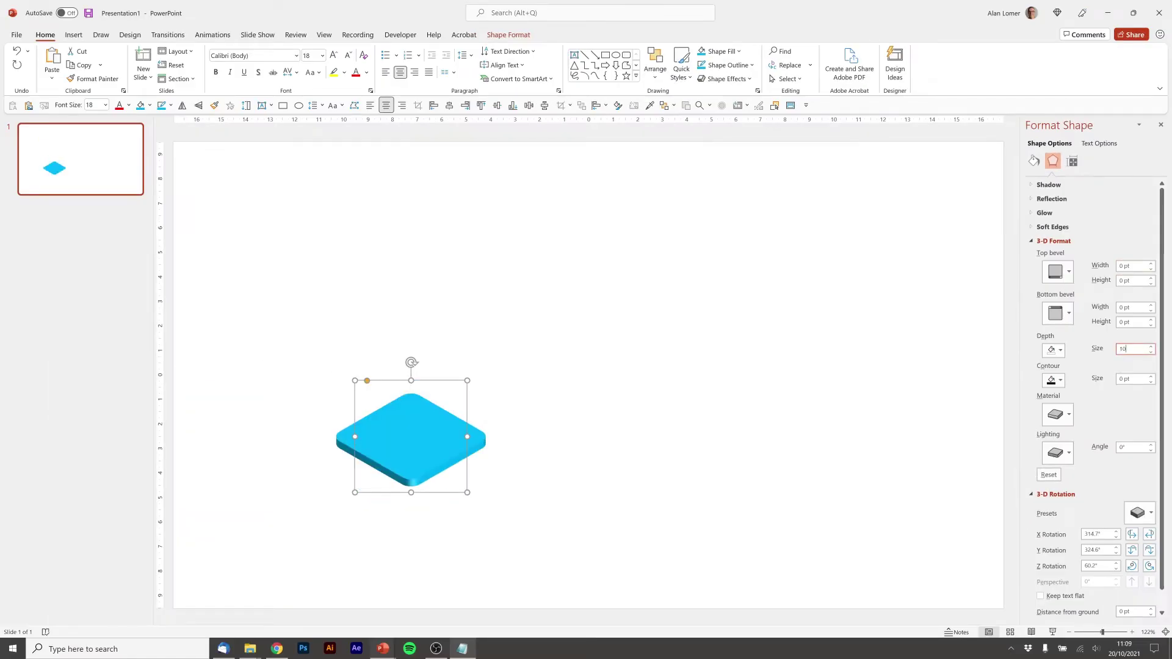
click(1058, 453)
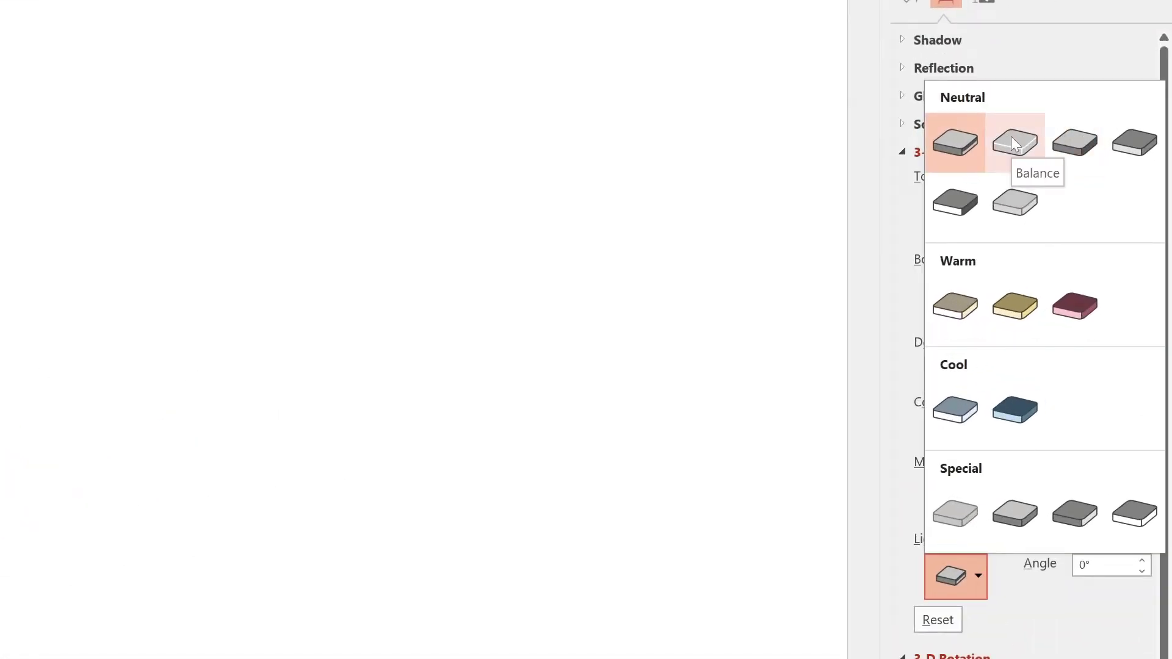
click(1013, 143)
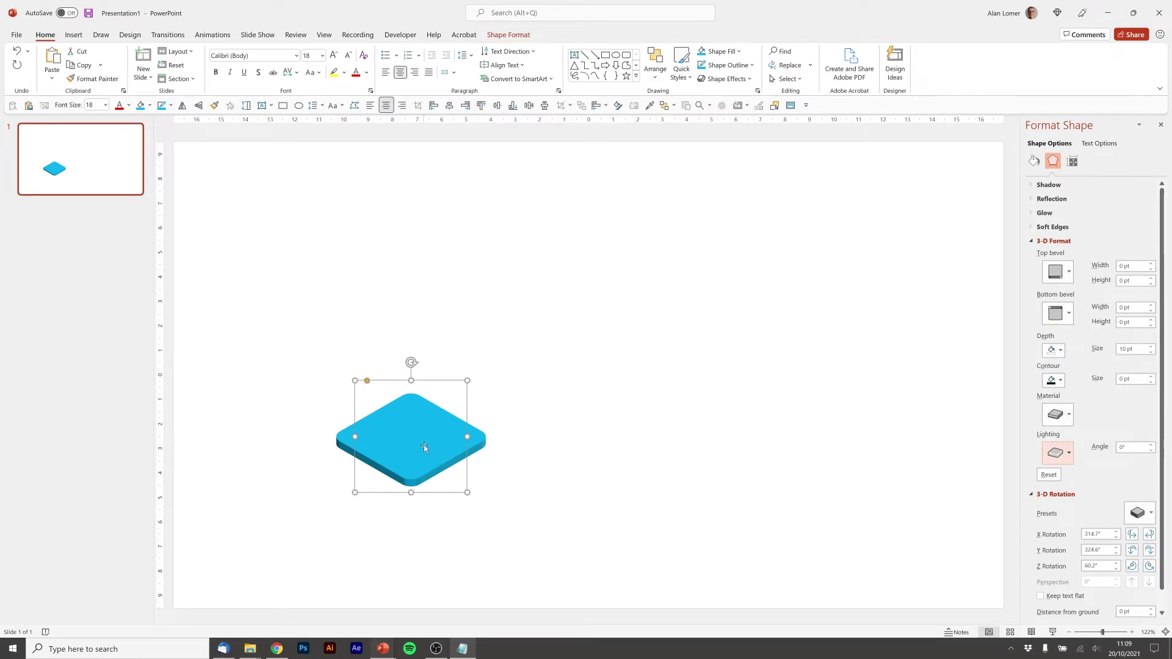
Step: Label the tile 'Option 1' on two lines in bold Poppins with larger text
text(O)
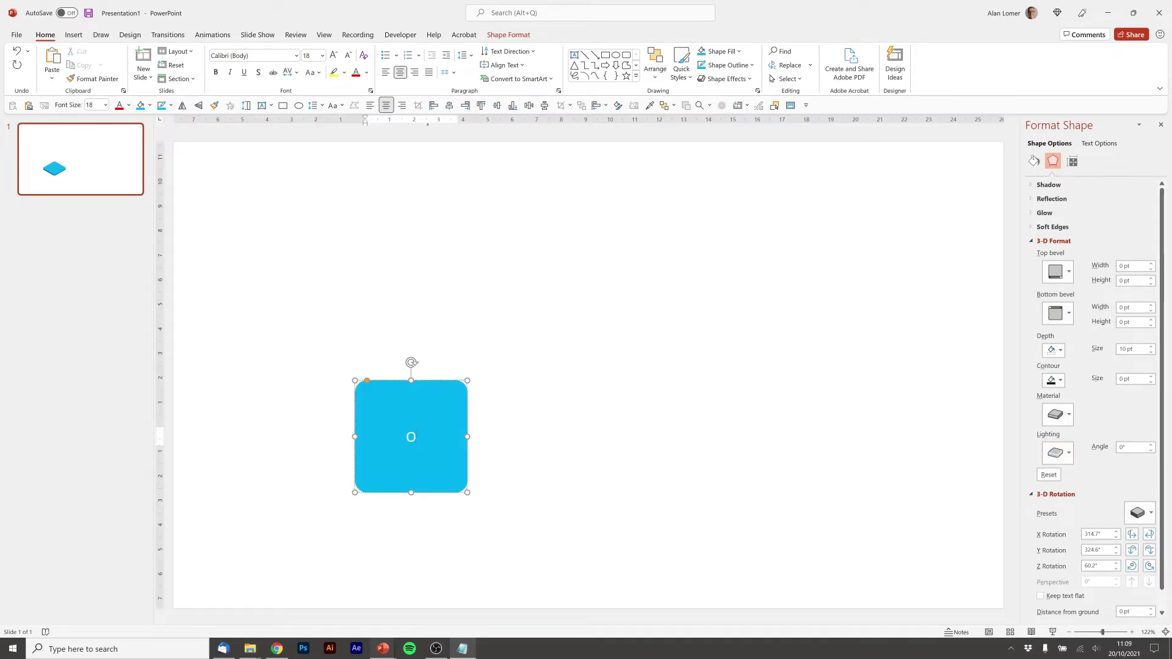
text(ption)
key(Return)
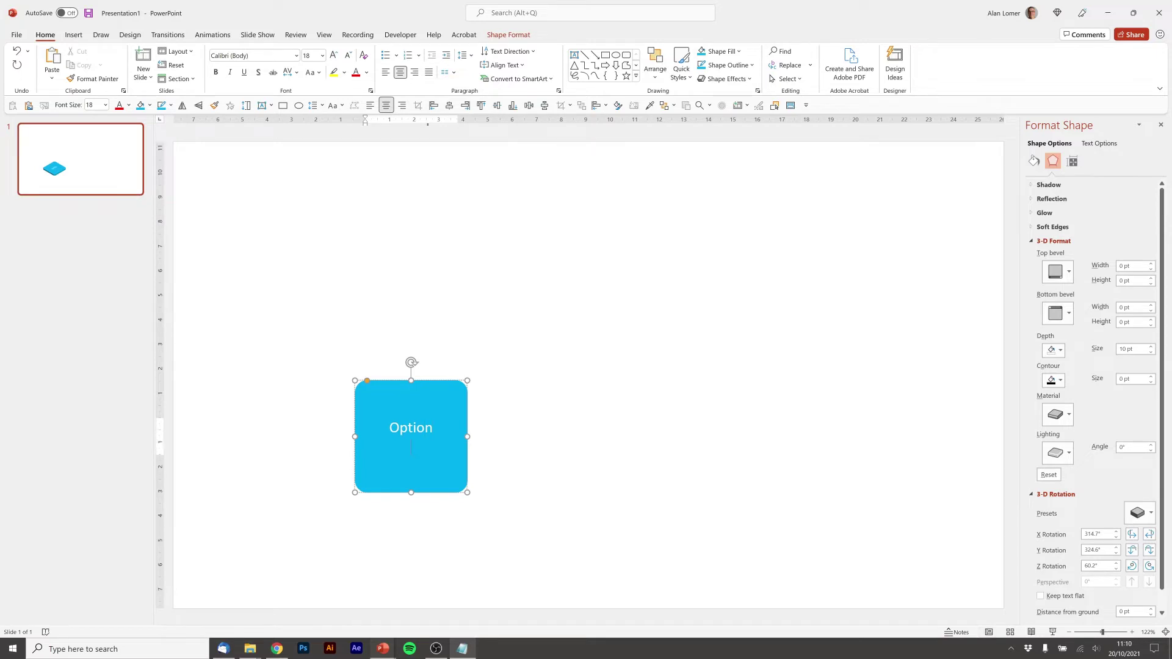
text(1)
key(ctrl+a)
key(ctrl+shift+f)
text(Pacifico)
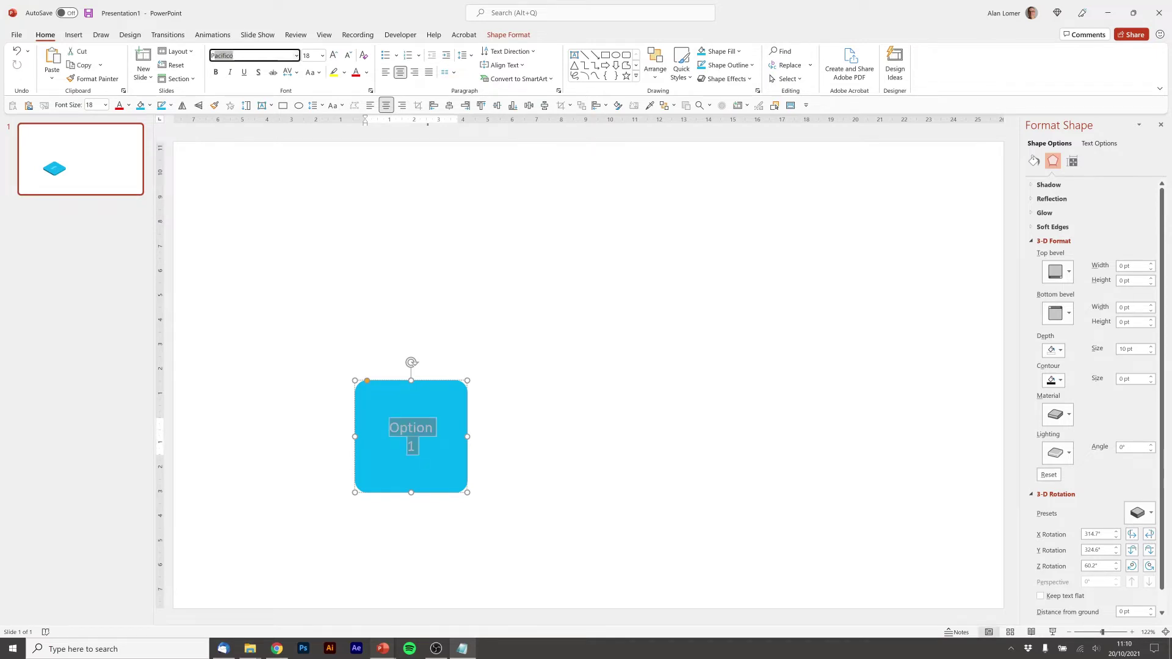
text(Poppins)
key(Return)
key(ctrl+b)
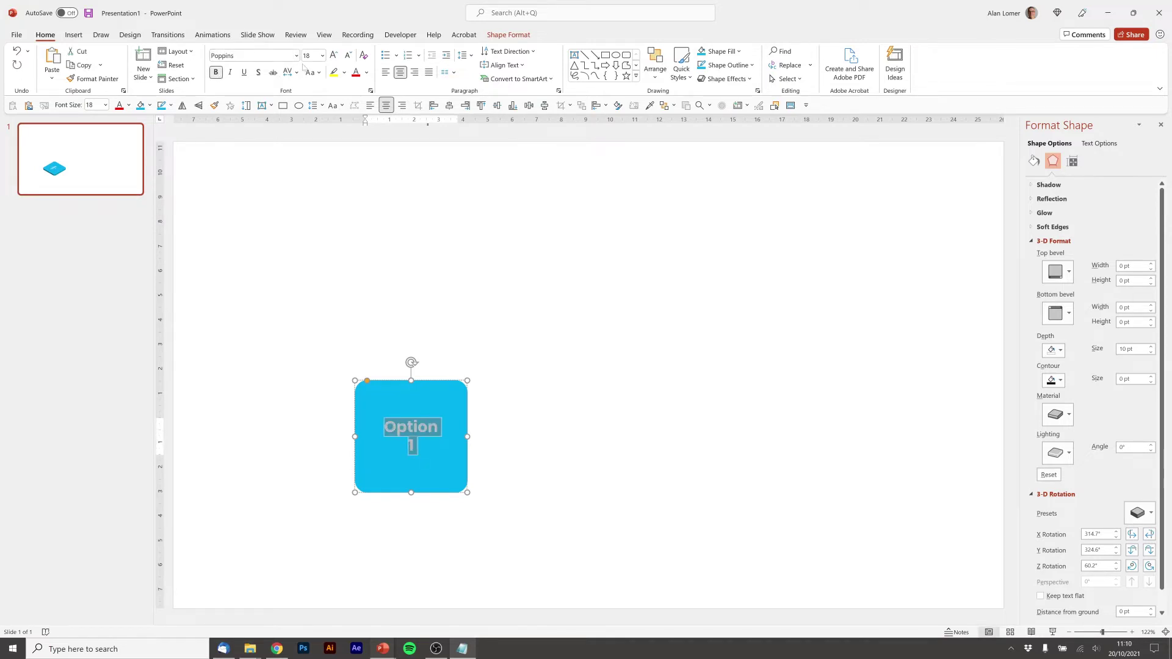
click(333, 56)
click(333, 55)
click(333, 56)
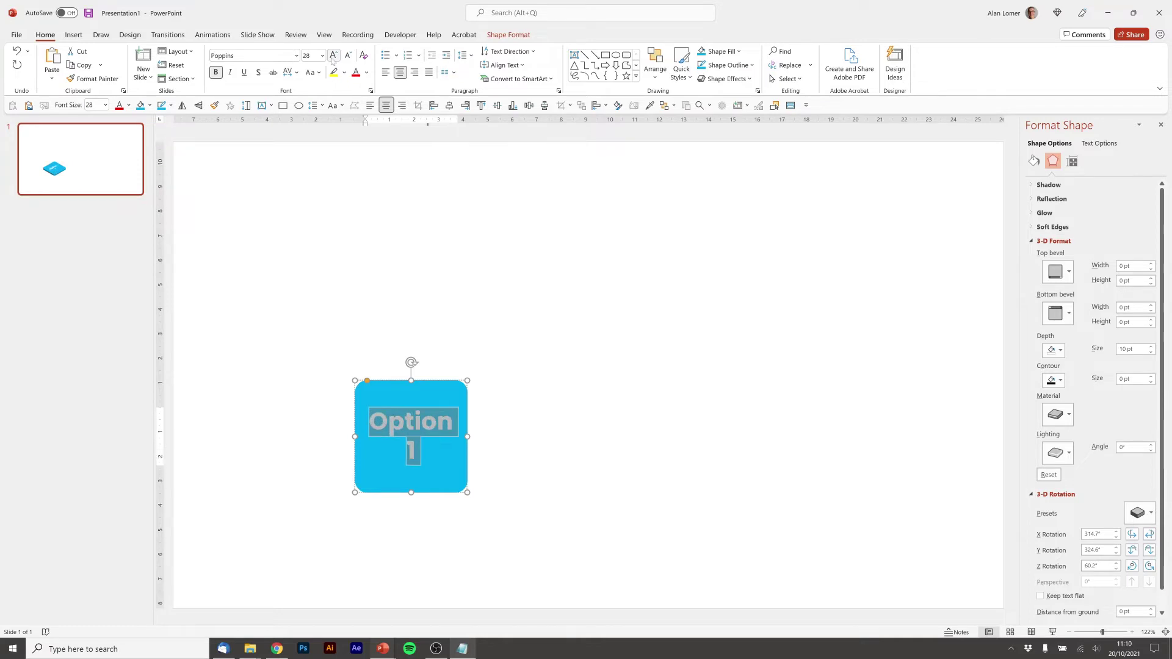
click(311, 365)
Step: Enlarge the tile, raise the label to 36 pt, and move the tile up and right
click(421, 436)
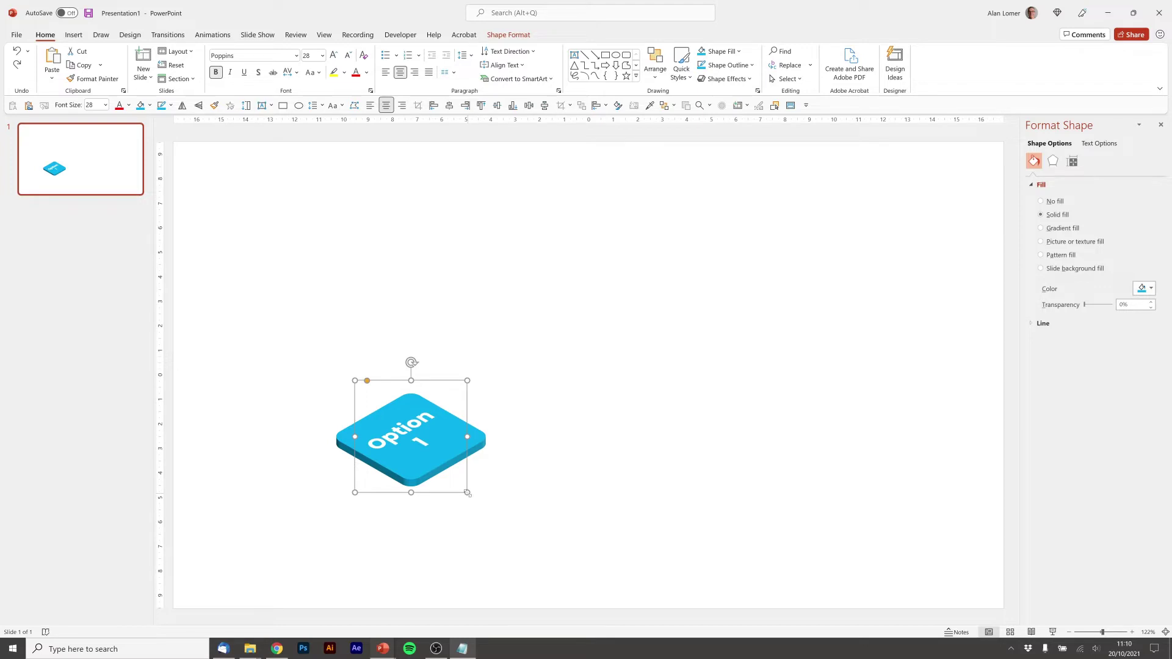
drag(467, 493, 497, 512)
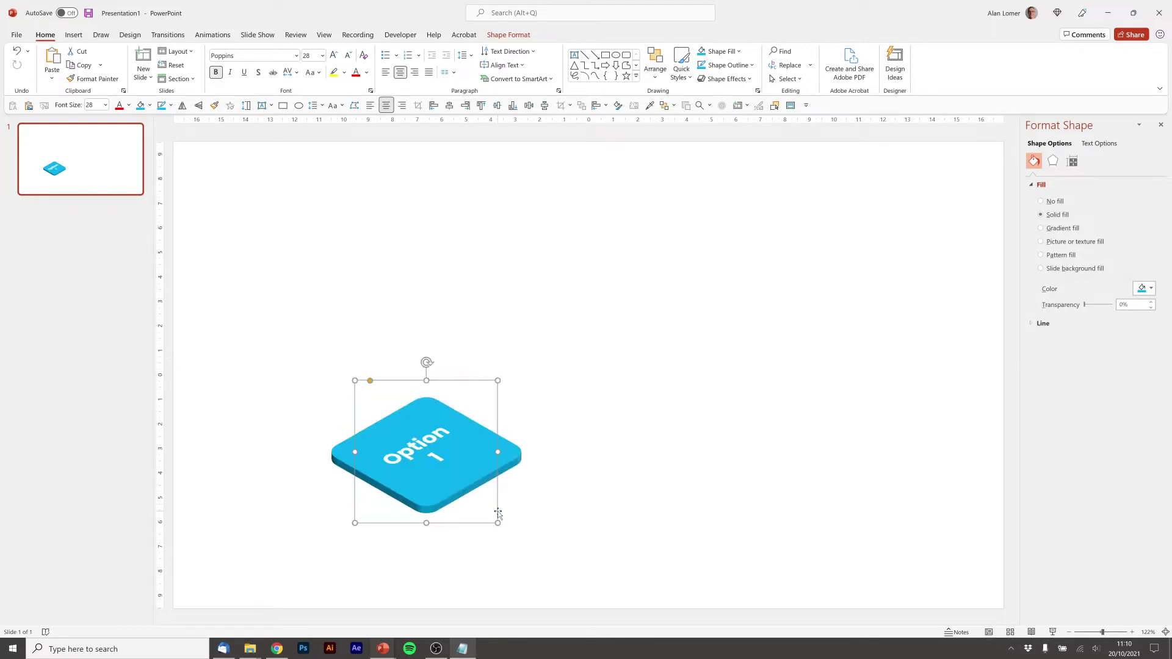
click(334, 57)
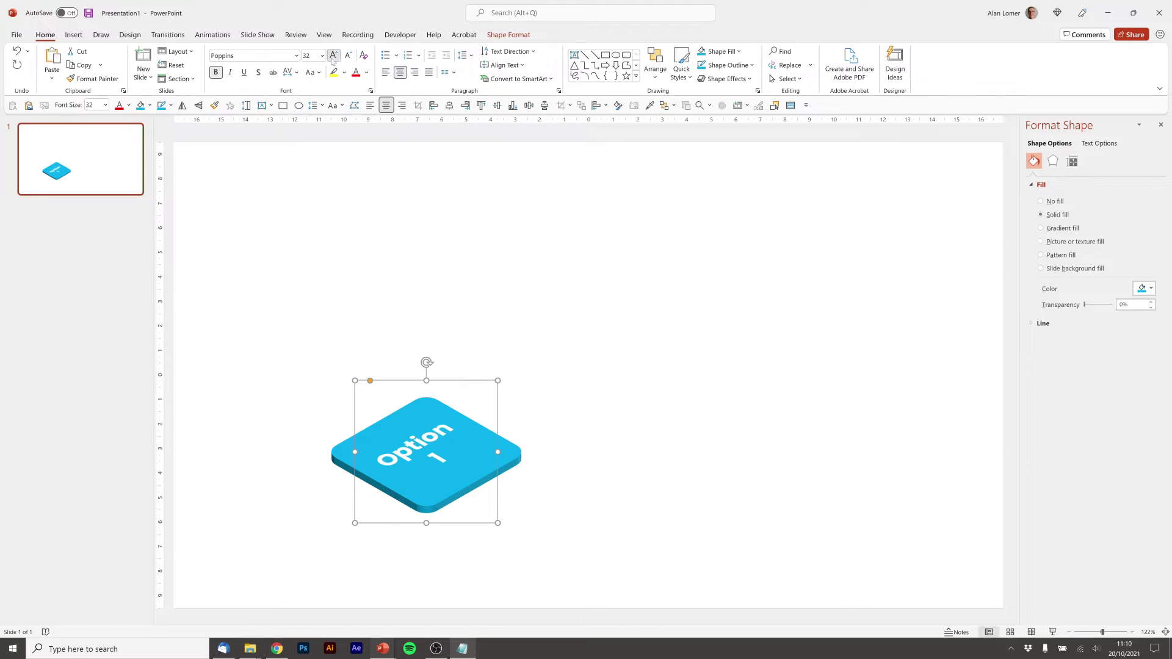
click(333, 56)
click(279, 370)
drag(427, 409, 542, 345)
Step: Duplicate the tile twice and make the middle copy yellow with a yellow outline
key(ctrl+d)
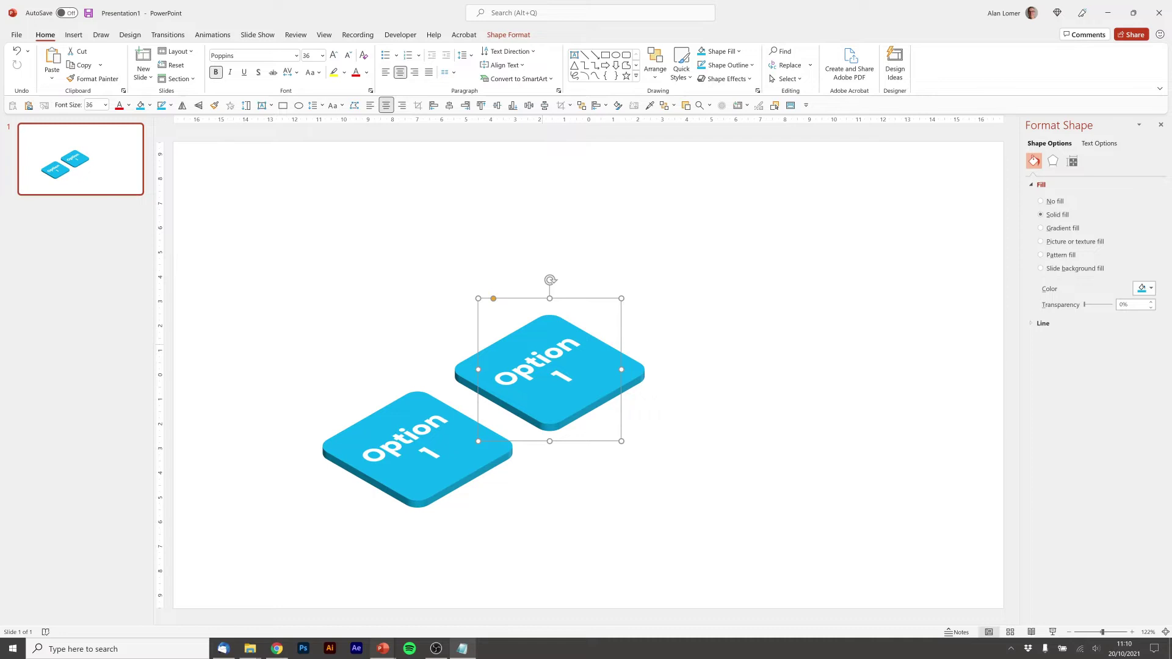
key(ctrl+d)
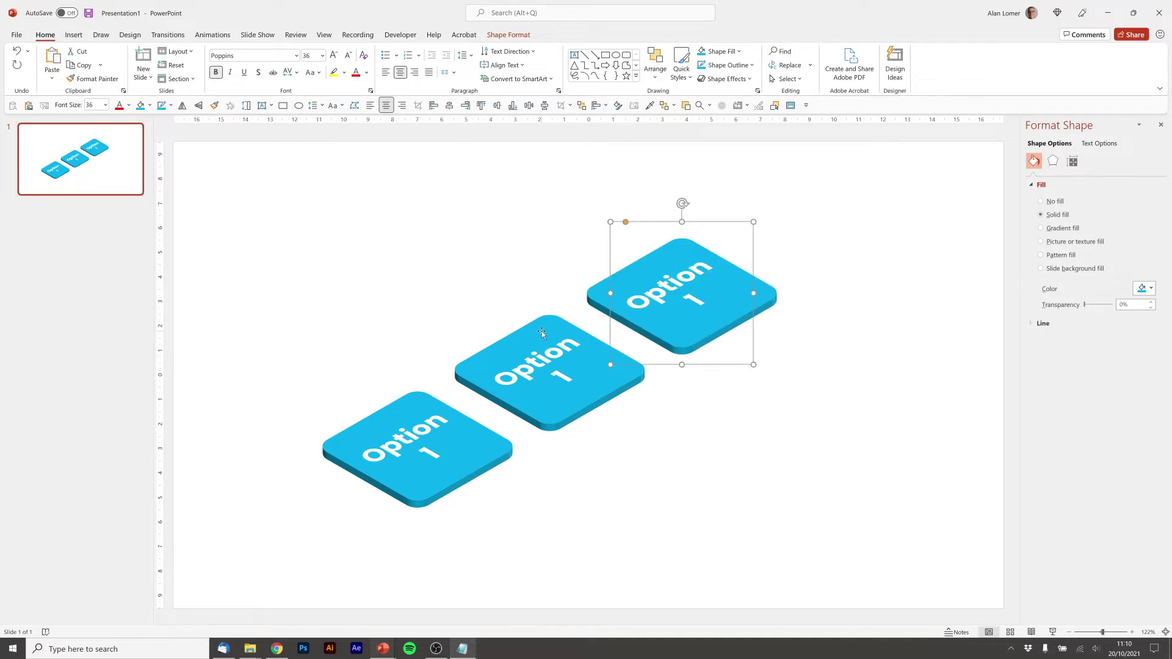
click(542, 333)
click(722, 51)
click(719, 157)
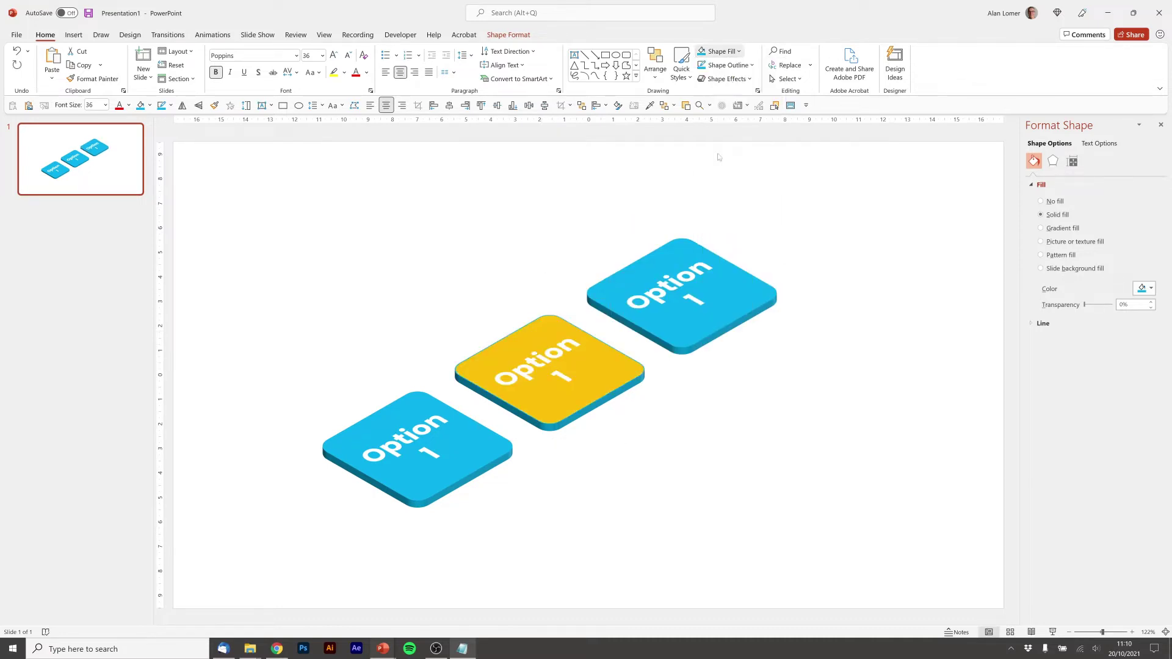
click(726, 65)
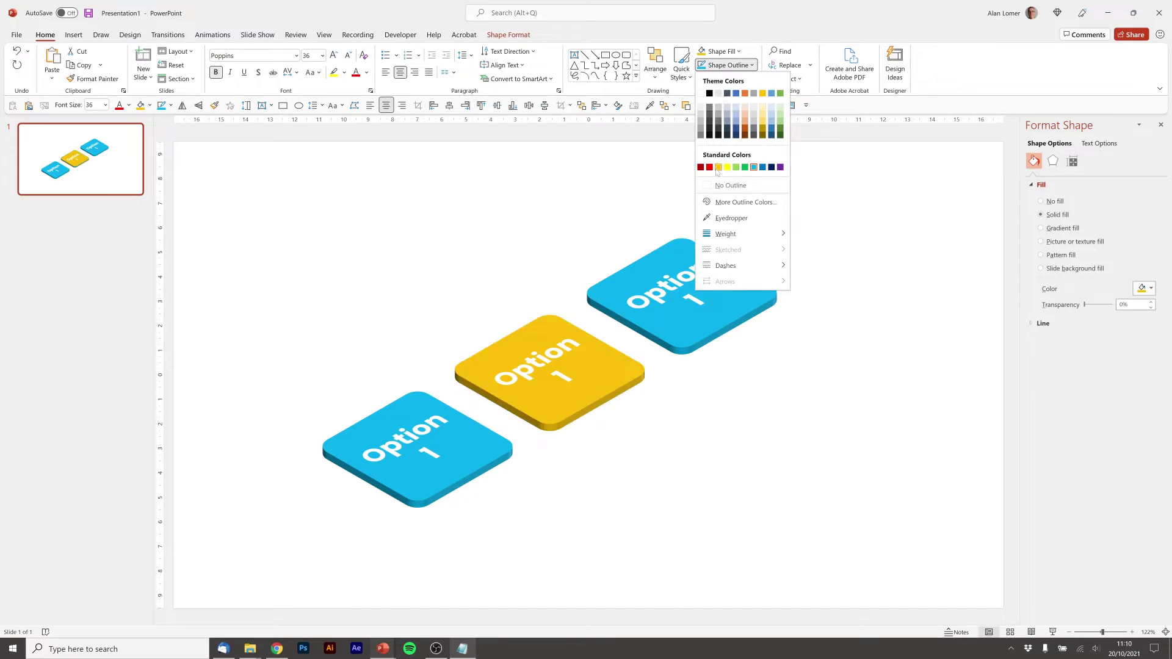
click(718, 169)
Step: Give the top tile a light-green fill and a matching green outline
click(678, 260)
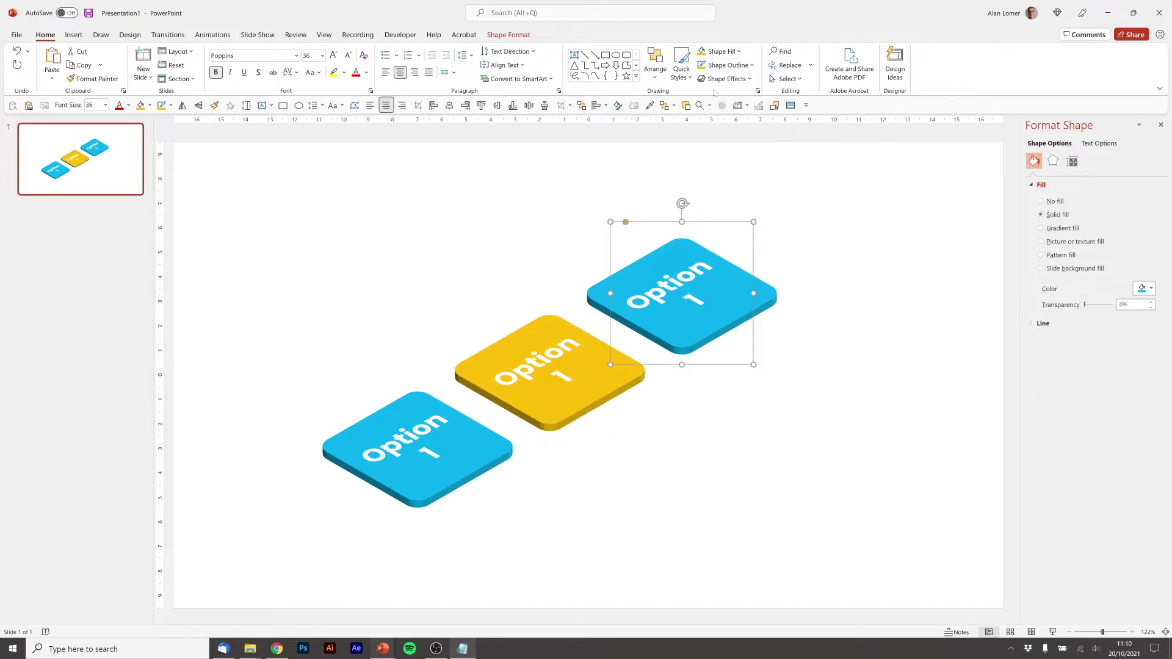
click(722, 52)
click(736, 153)
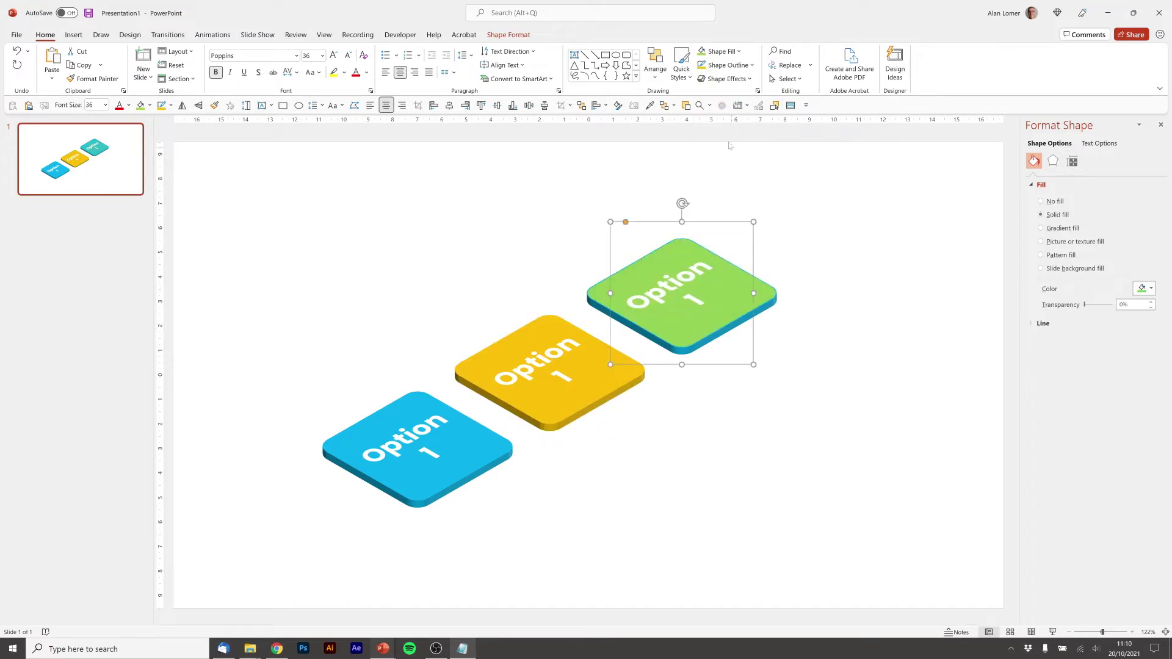
click(727, 64)
click(737, 167)
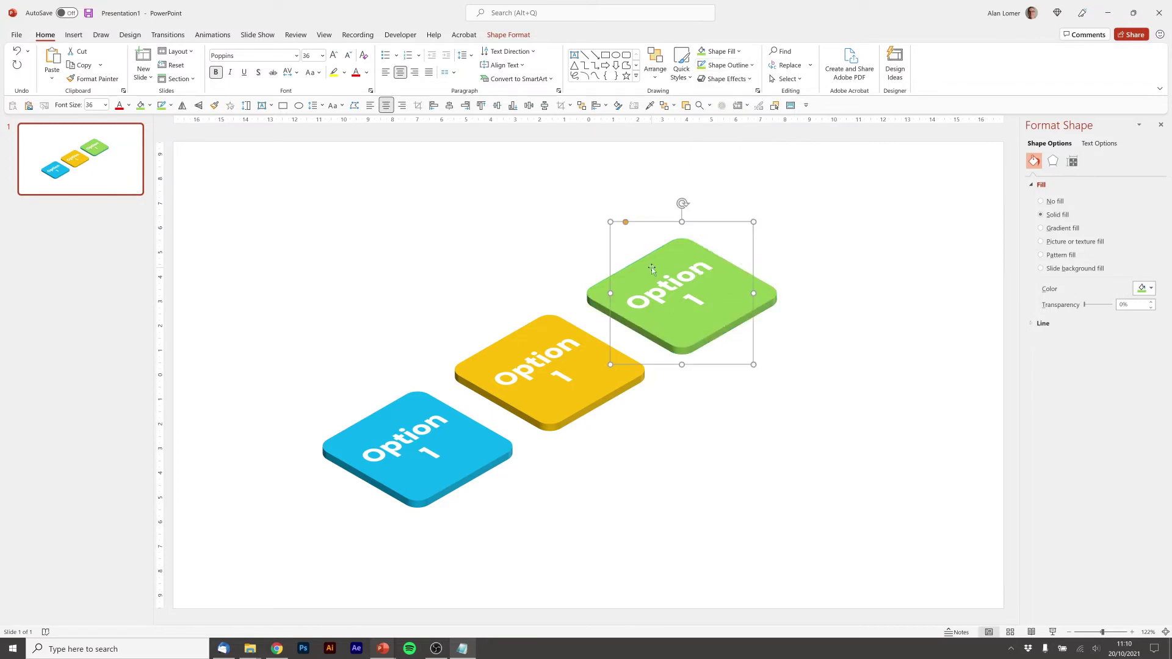
Step: Change the yellow tile's number to 2 and start editing the green tile's number
double_click(560, 375)
text(2)
double_click(699, 300)
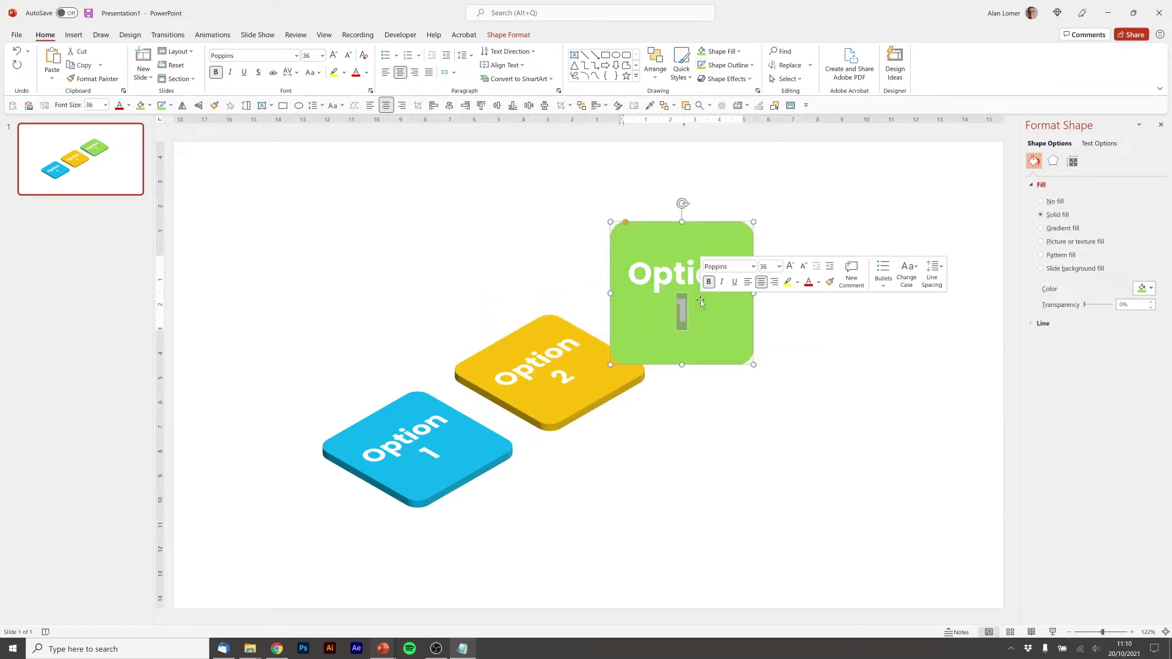
Step: Number the green tile 3, then group the three tiles, shift right, and centre vertically
text(3)
click(471, 269)
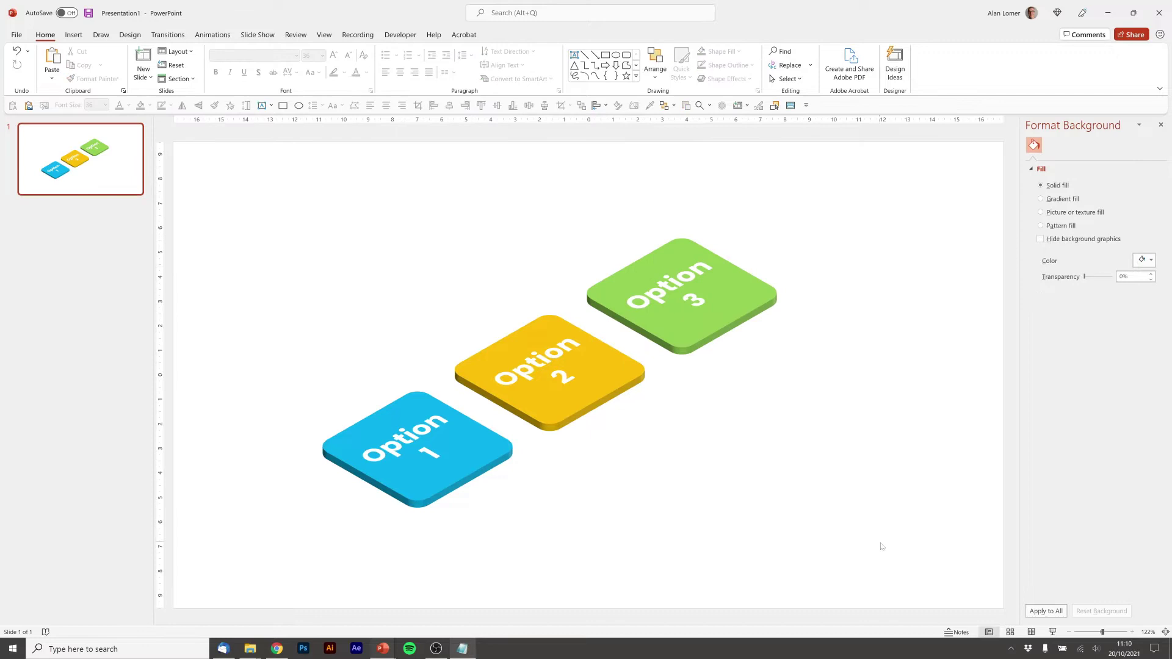
drag(317, 236, 242, 184)
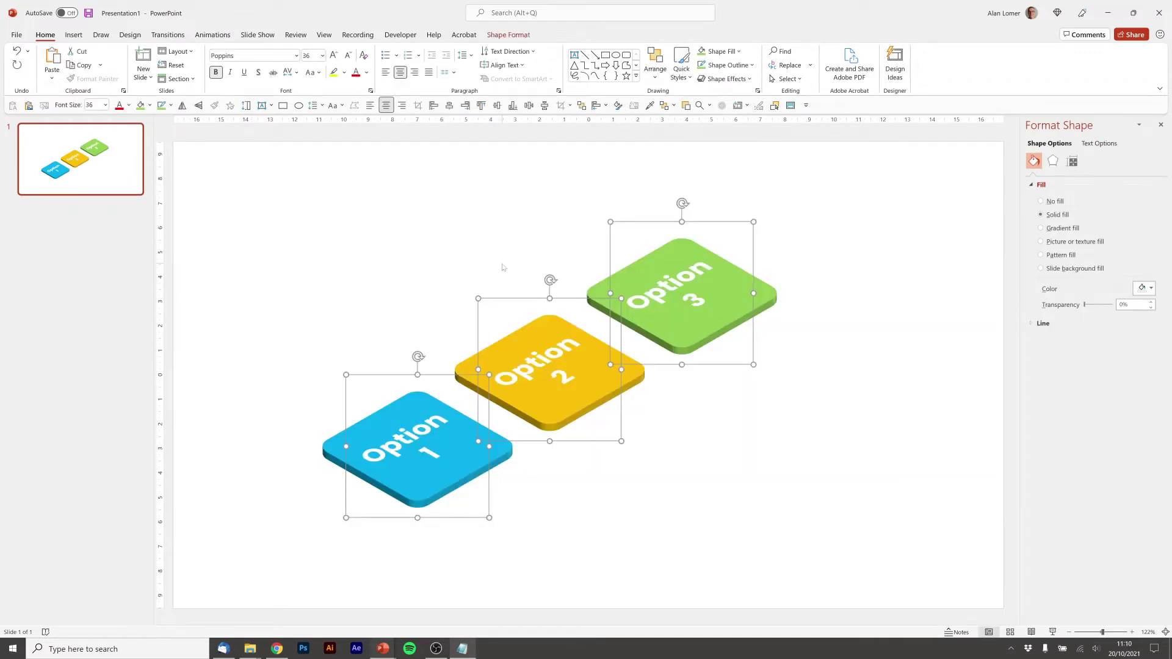
key(ctrl+g)
drag(502, 266, 541, 267)
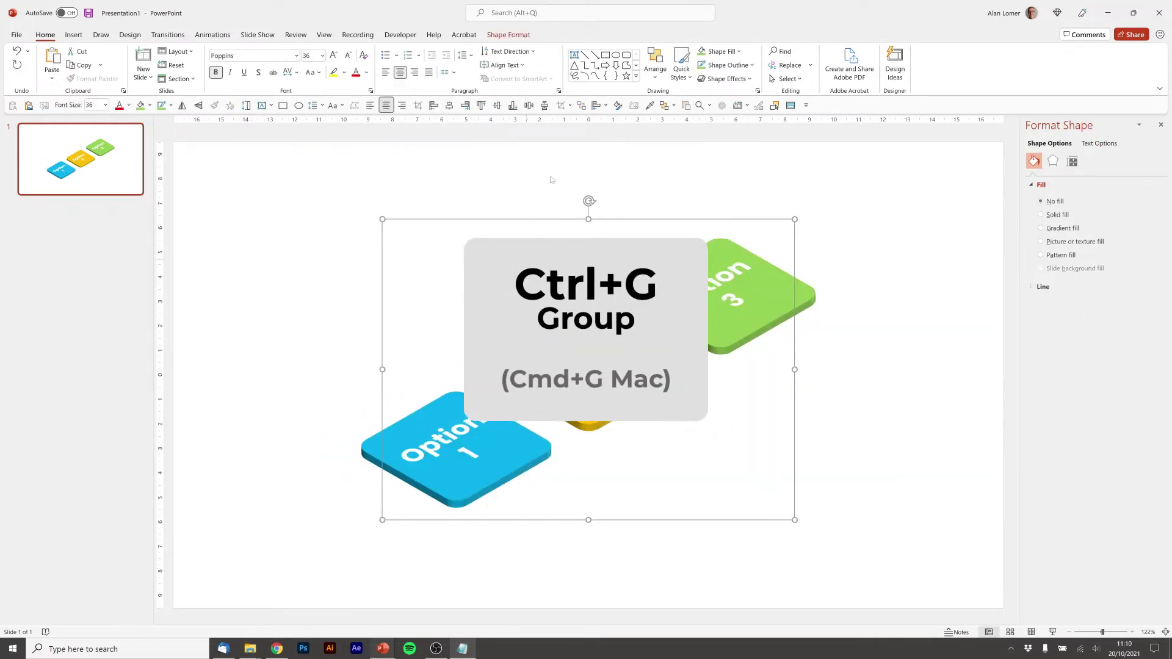
click(498, 106)
click(89, 182)
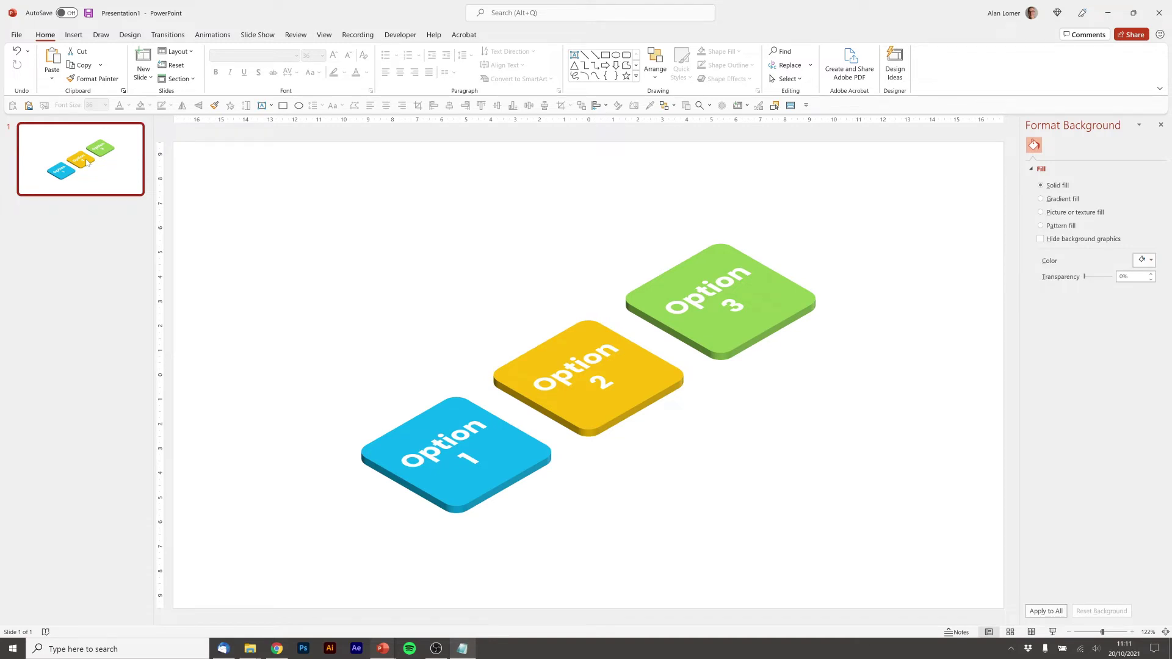
Step: Duplicate the slide, zoom out, and select slide 1's tile group
key(ctrl+d)
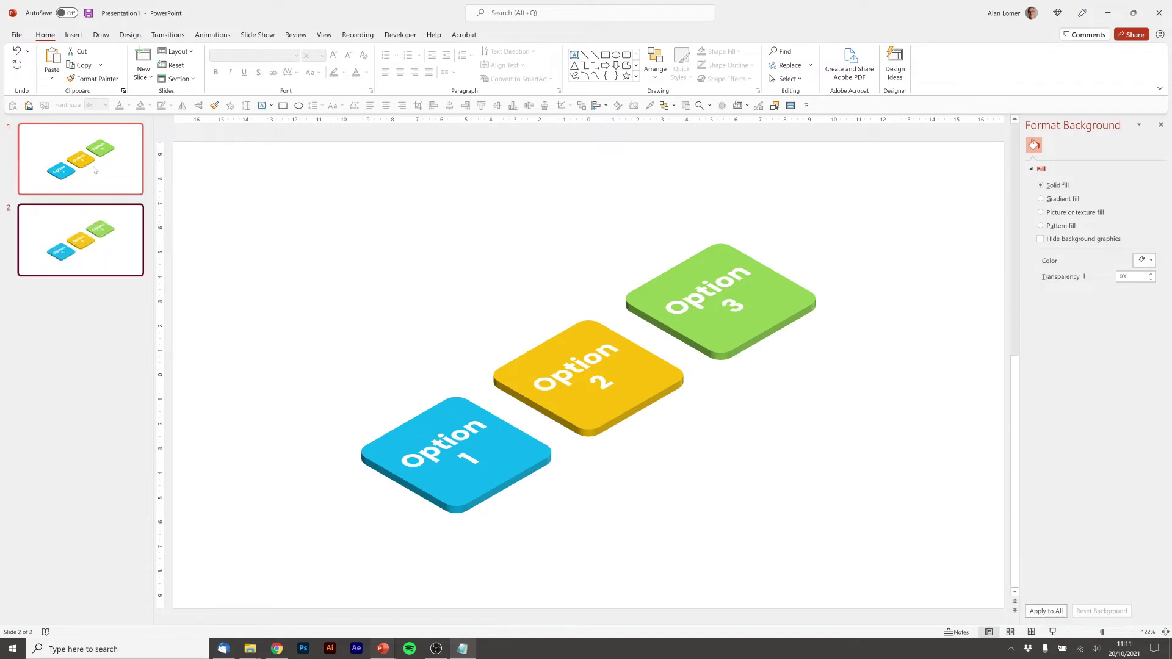
click(1069, 632)
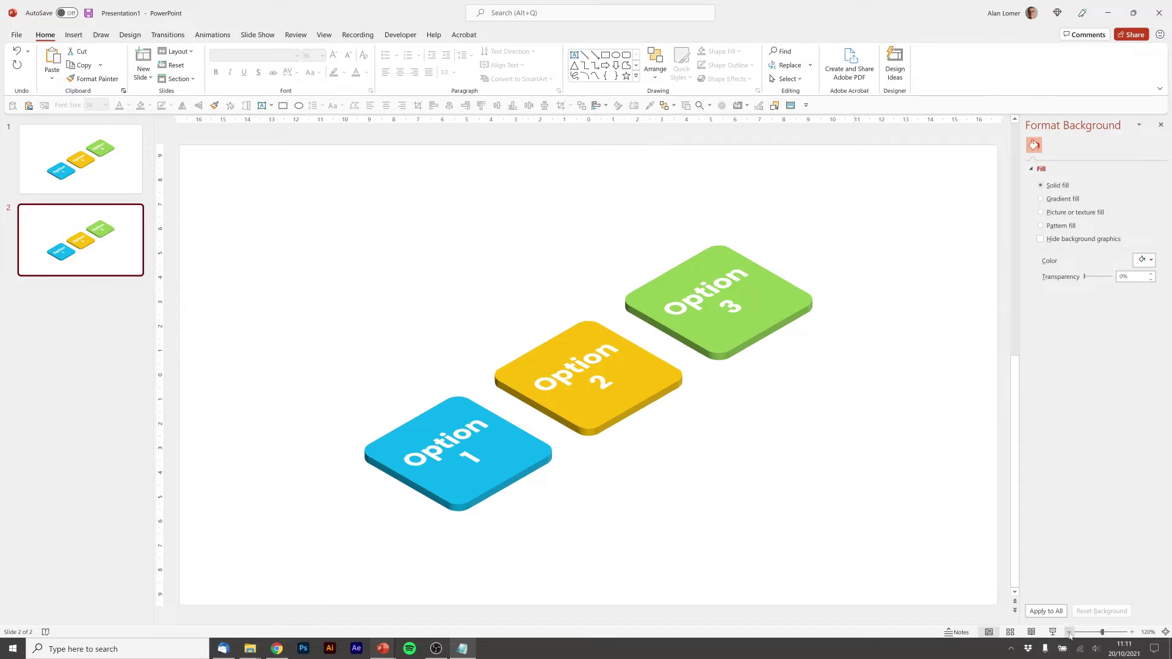
click(1069, 632)
click(1069, 632)
click(77, 157)
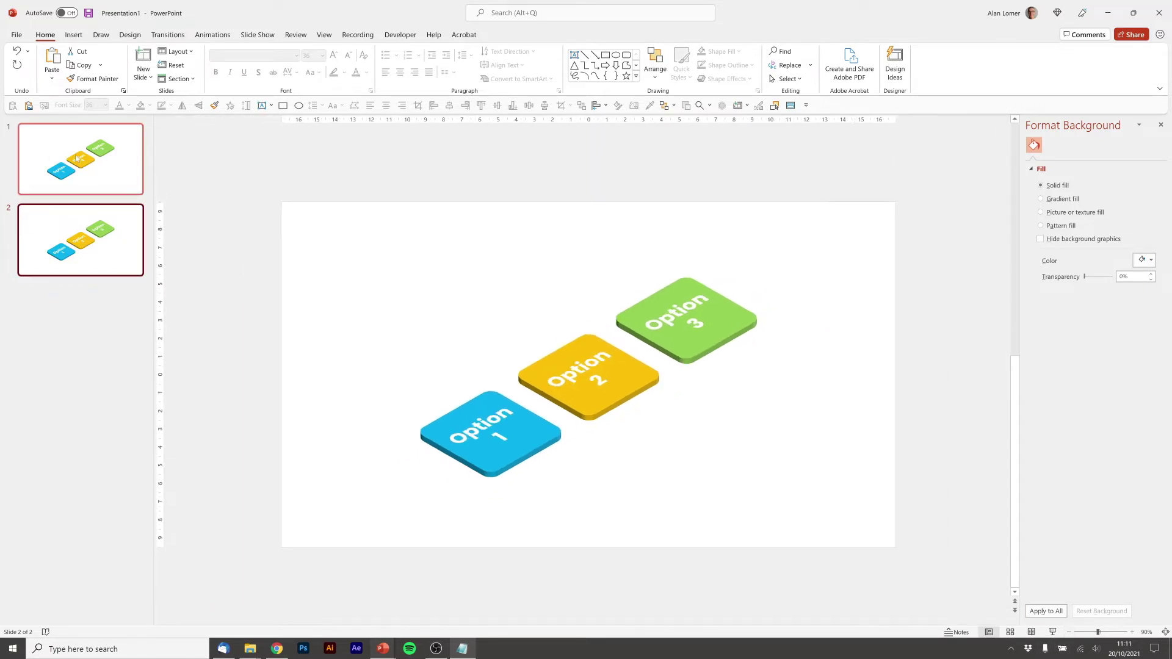
drag(376, 514, 837, 208)
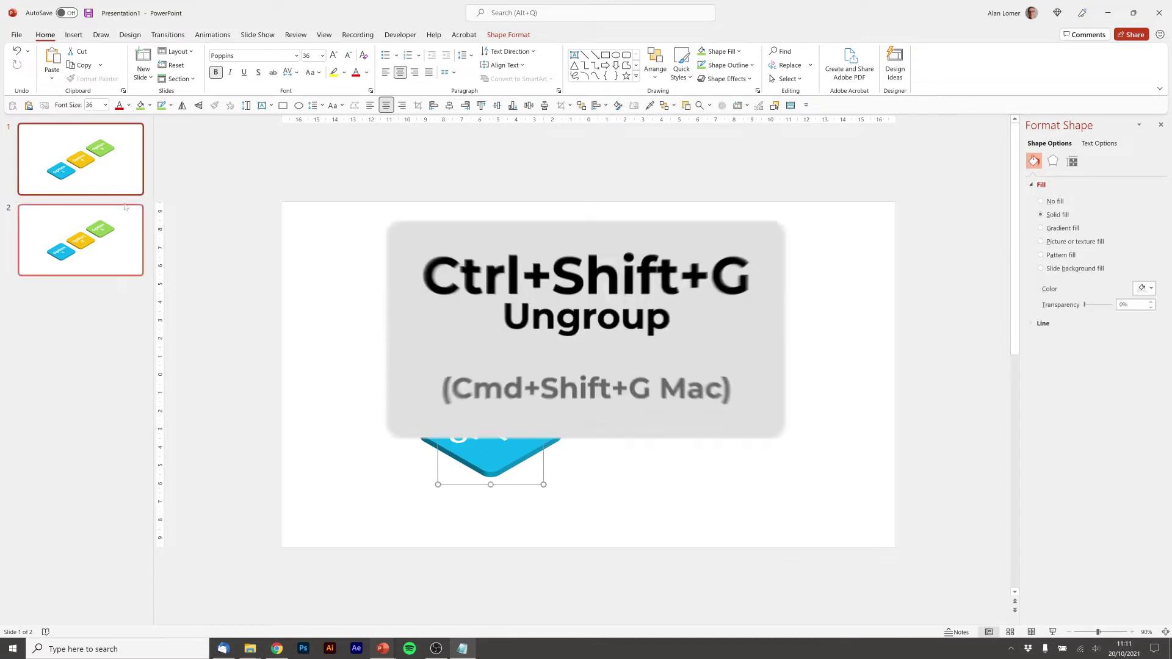
Step: Move the Option 1 tile above the top edge of slide 1
click(614, 452)
click(489, 445)
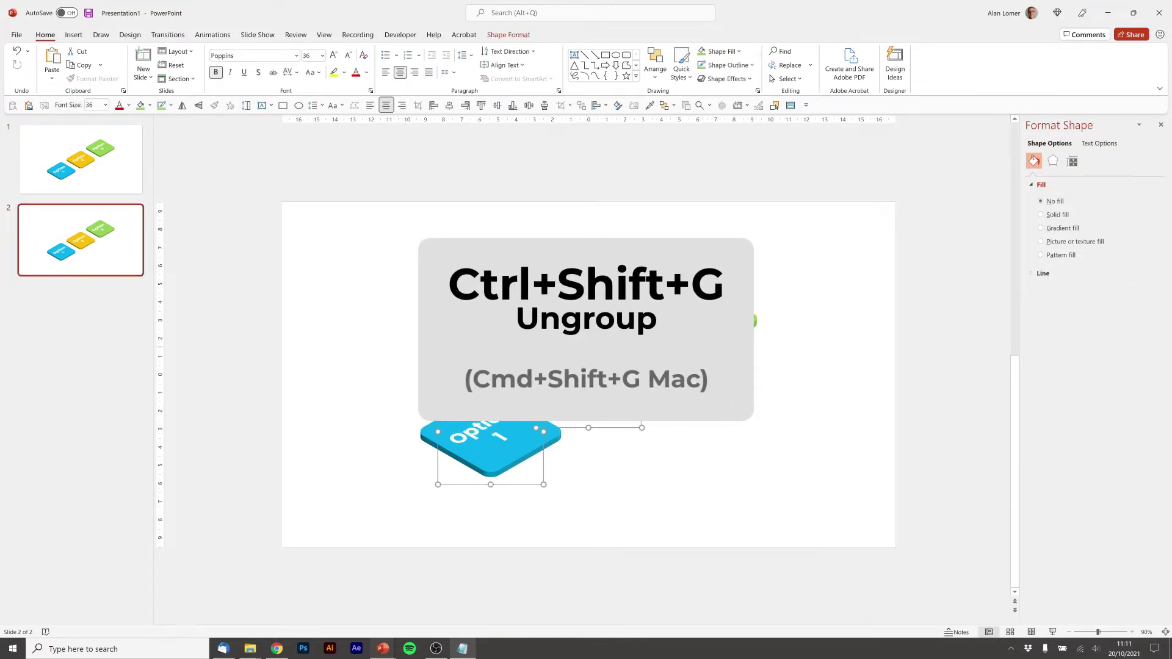
click(77, 157)
click(482, 394)
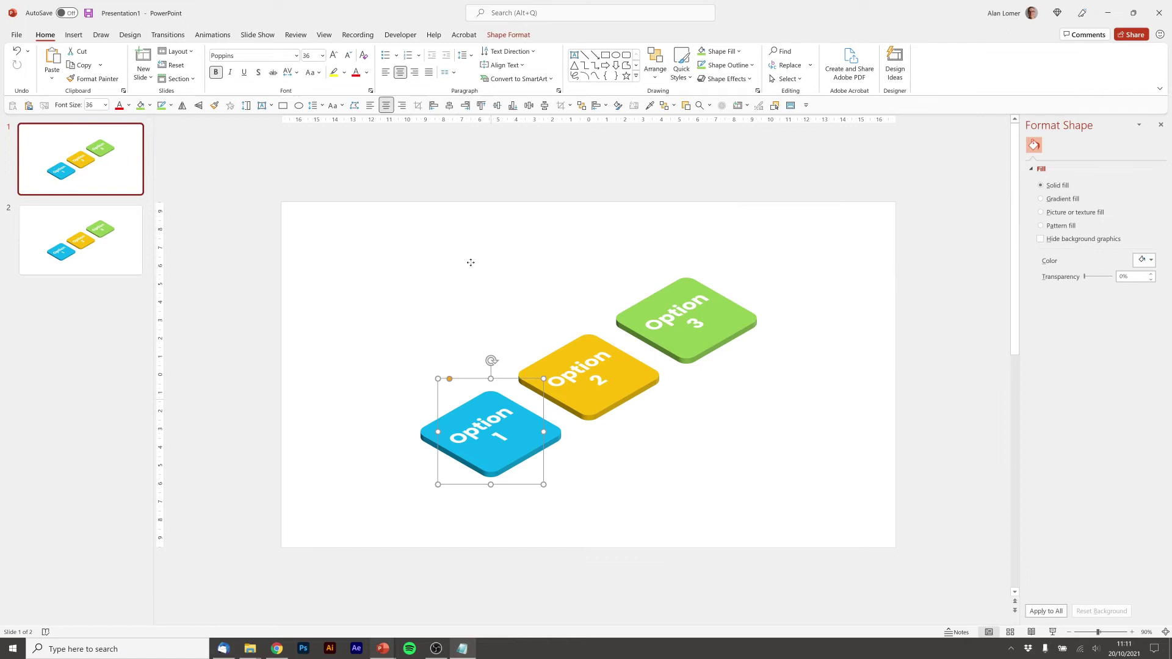
drag(483, 394, 482, 139)
scroll(688, 327, up, 1)
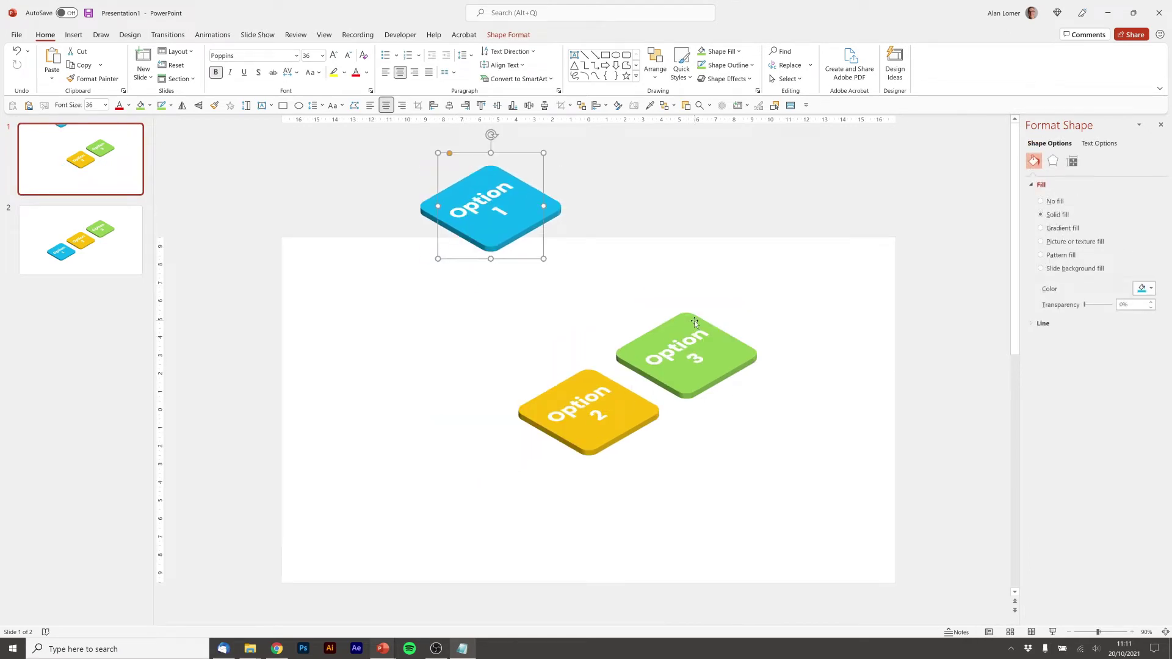
drag(688, 328, 688, 223)
scroll(736, 435, up, 1)
Step: Move Option 2 and Option 3 above the slide and line them up beside Option 1
click(737, 436)
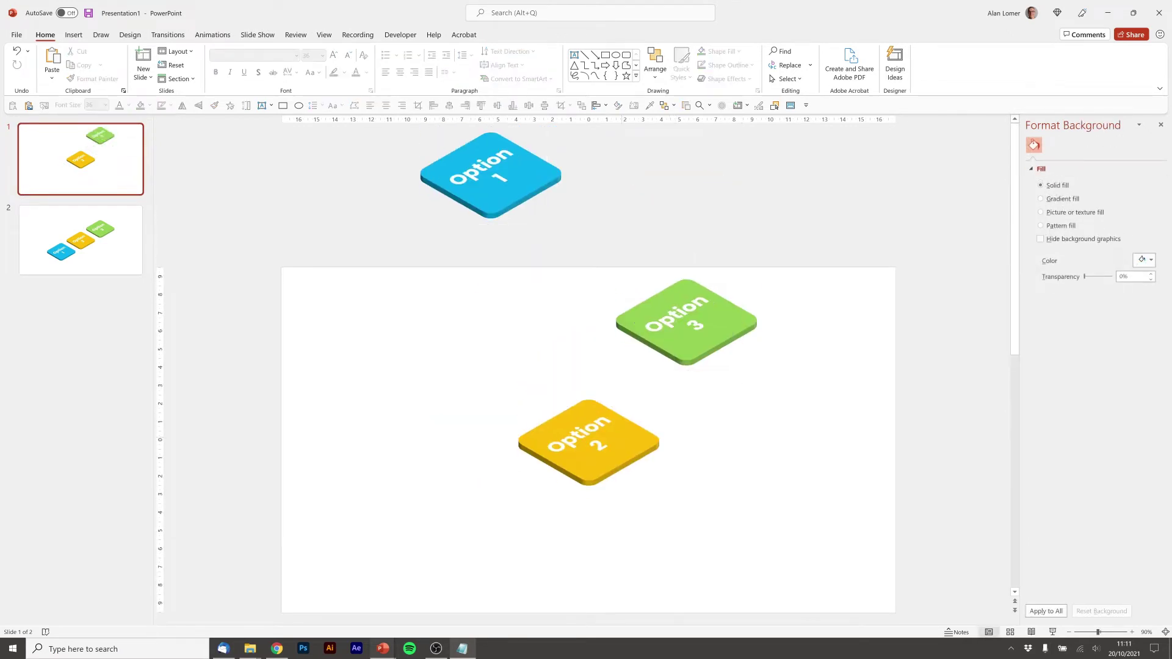
drag(625, 447, 625, 214)
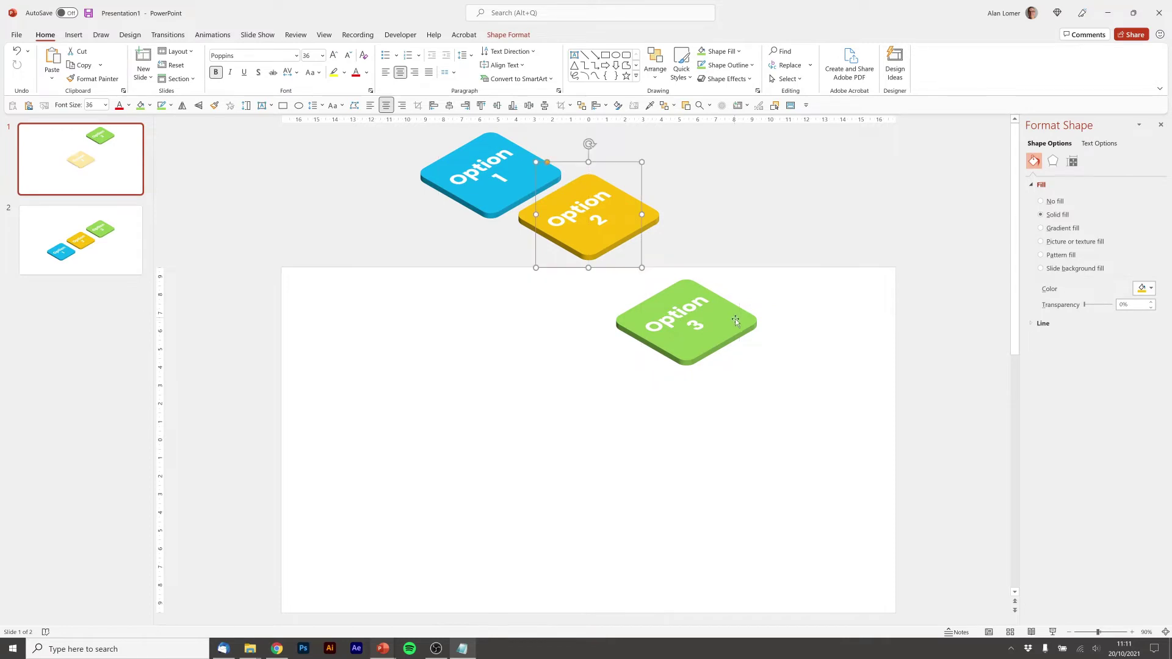
drag(727, 290, 727, 129)
scroll(727, 129, up, 1)
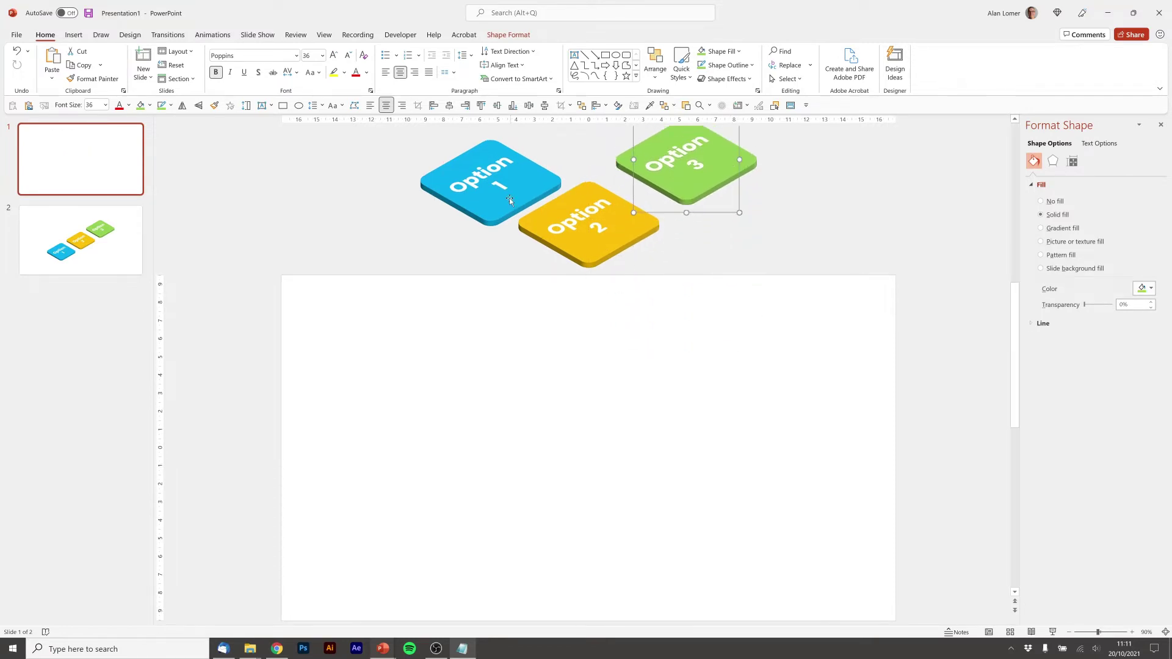
drag(490, 207, 490, 250)
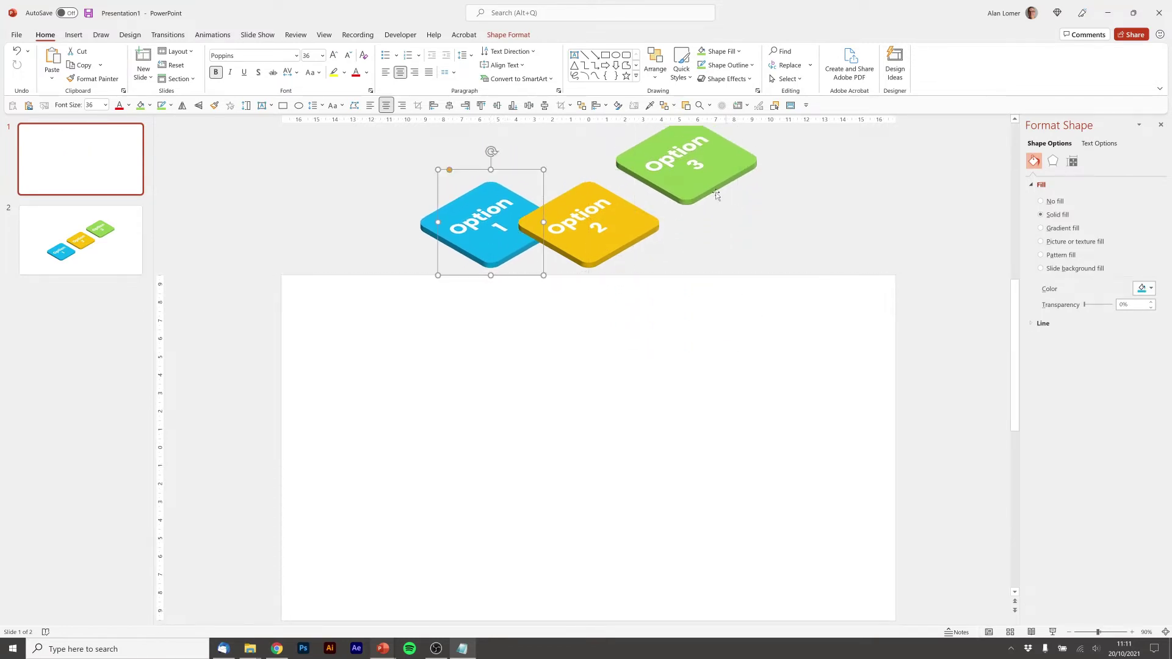
drag(636, 229, 615, 166)
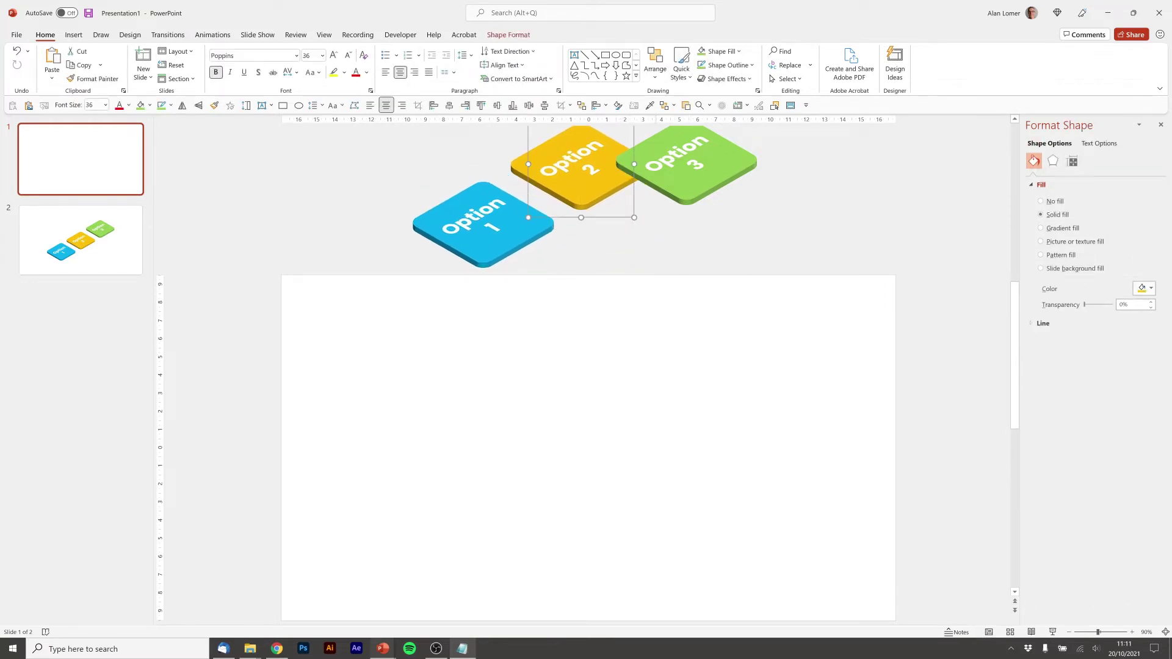
click(700, 193)
drag(700, 193, 689, 150)
Step: Give slide 2 a Morph transition
click(81, 240)
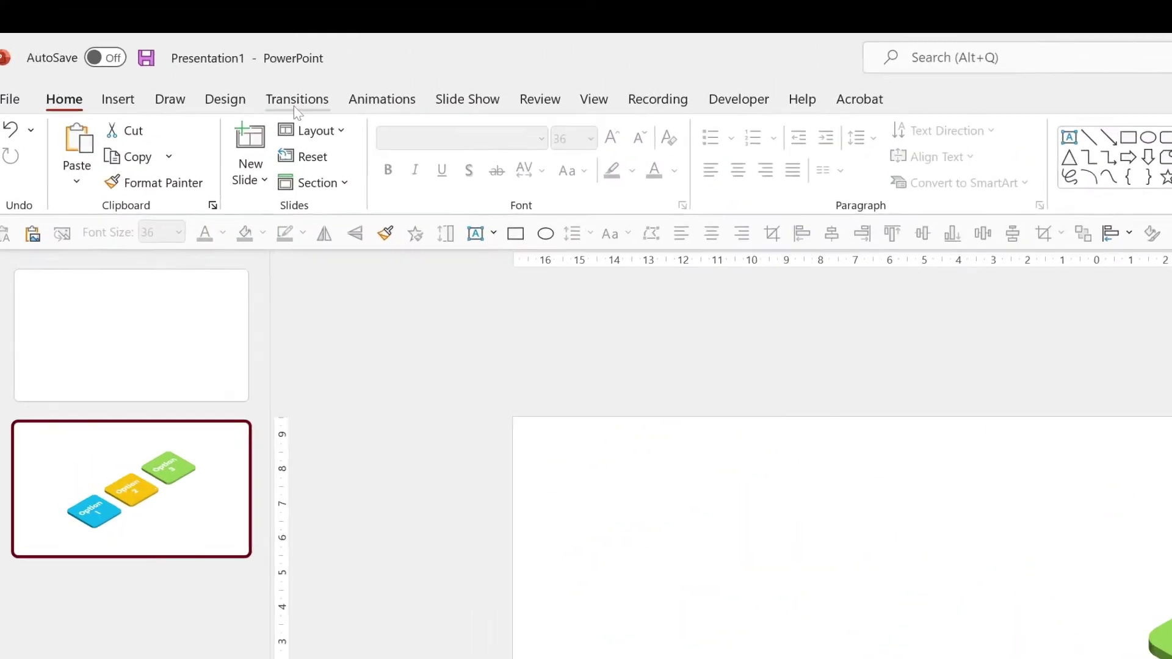
click(167, 35)
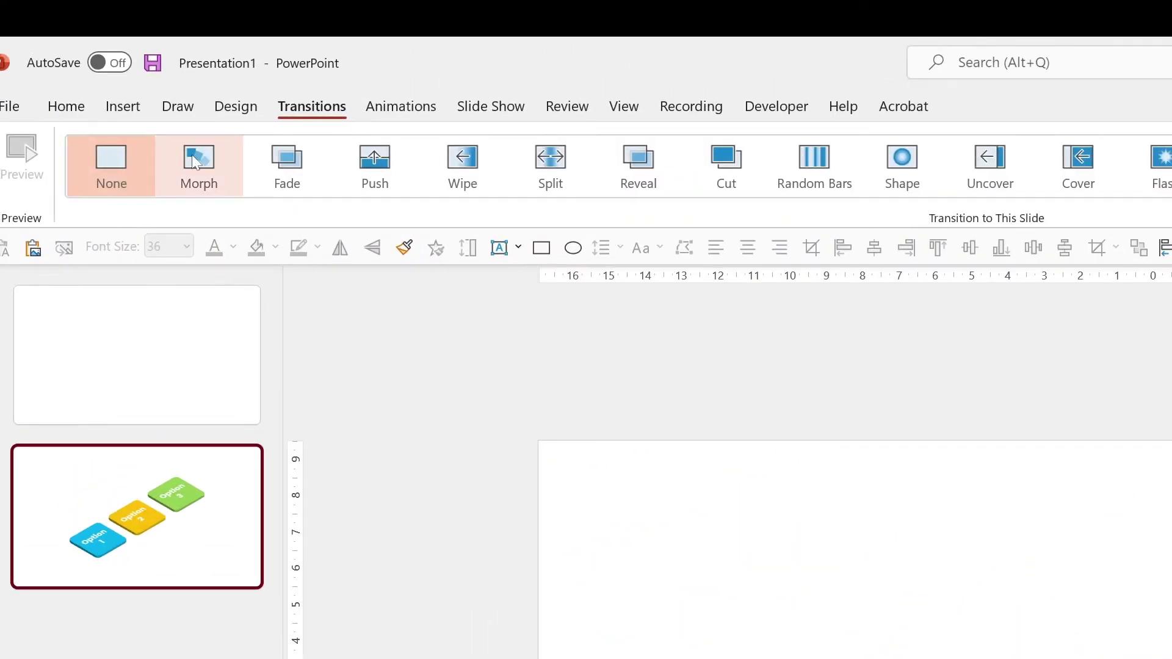
click(195, 162)
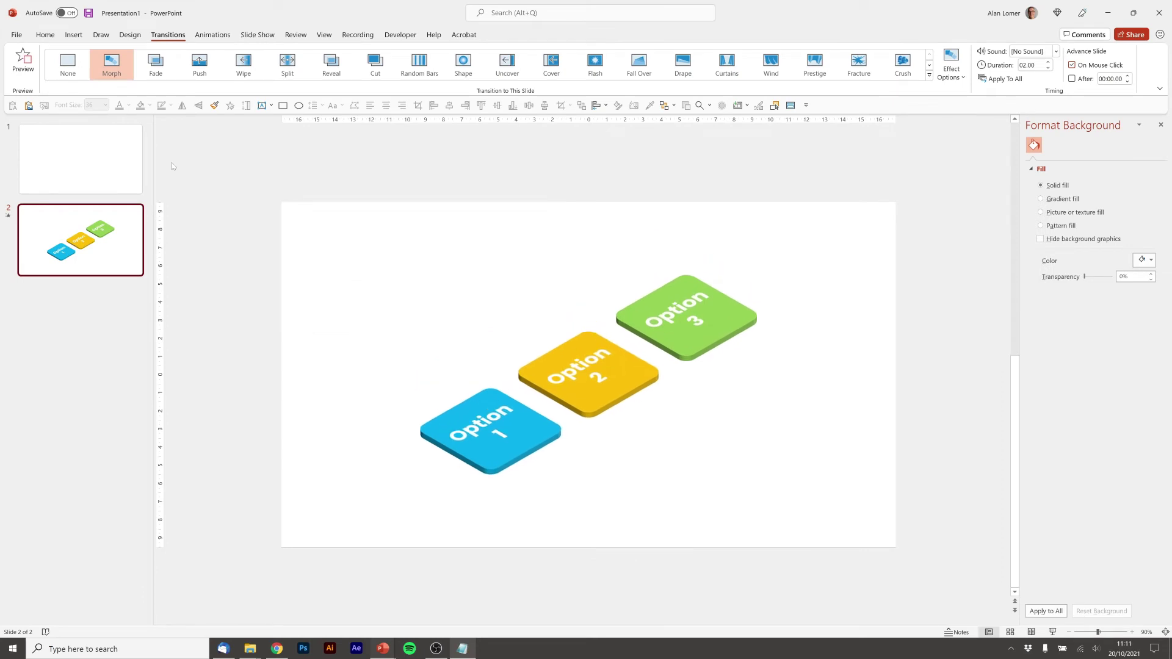
Step: Rotate slide 1's three off-slide tiles to Isometric Right Up and raise them slightly
click(95, 173)
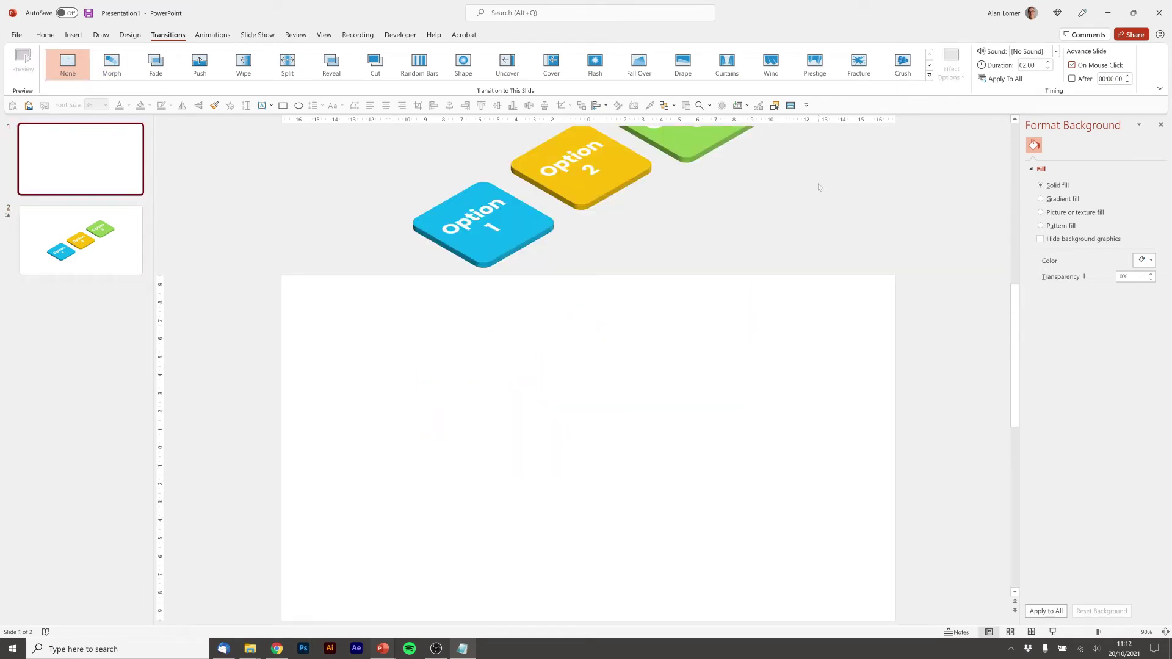
click(448, 255)
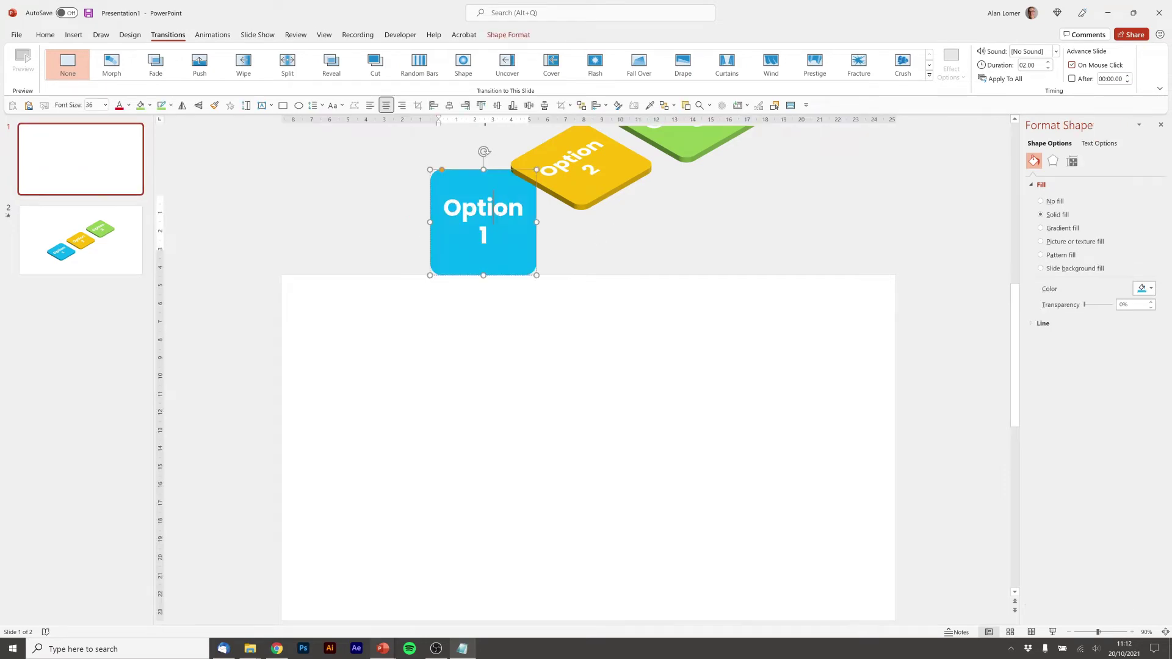
shift+click(580, 177)
shift+click(701, 147)
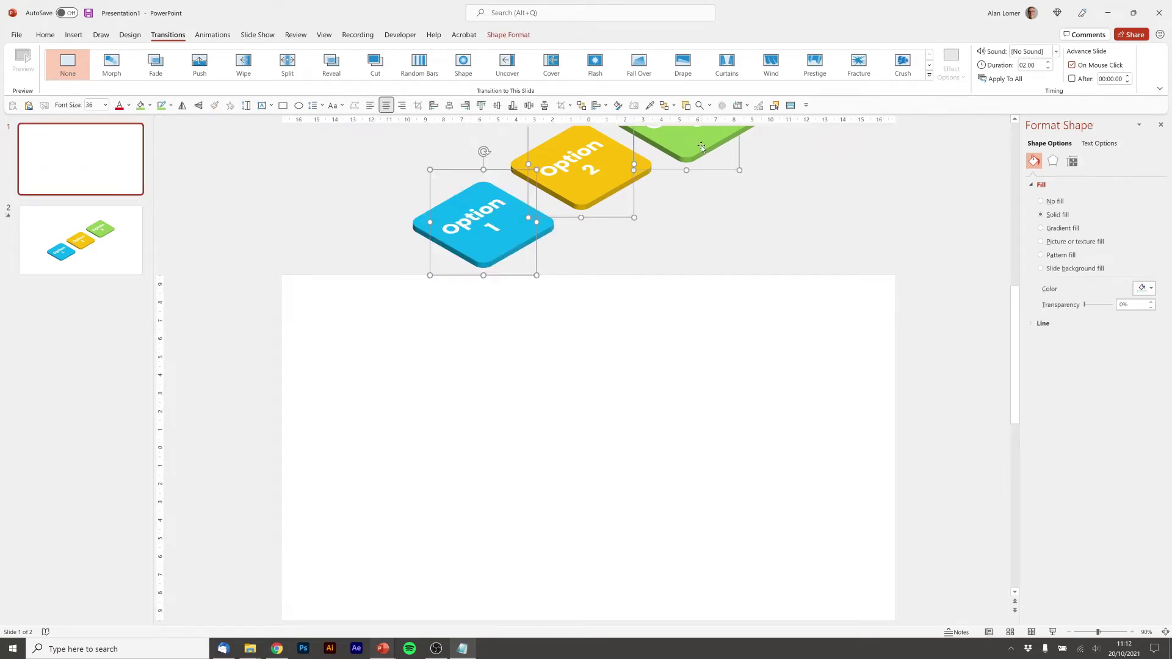
click(1052, 162)
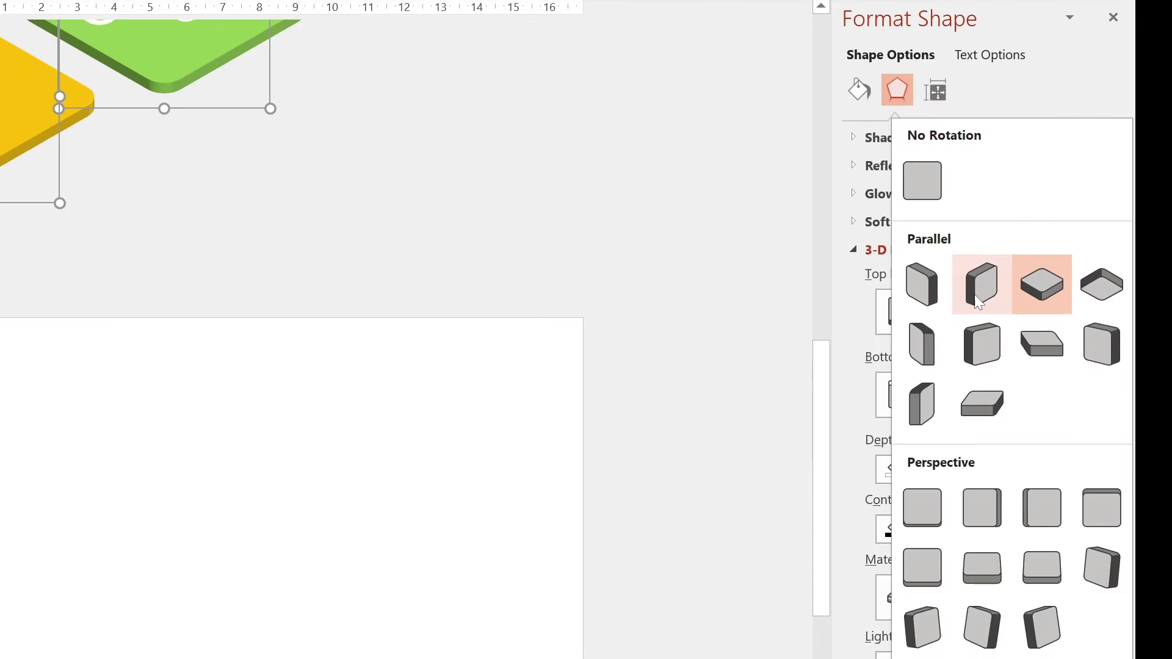
click(980, 298)
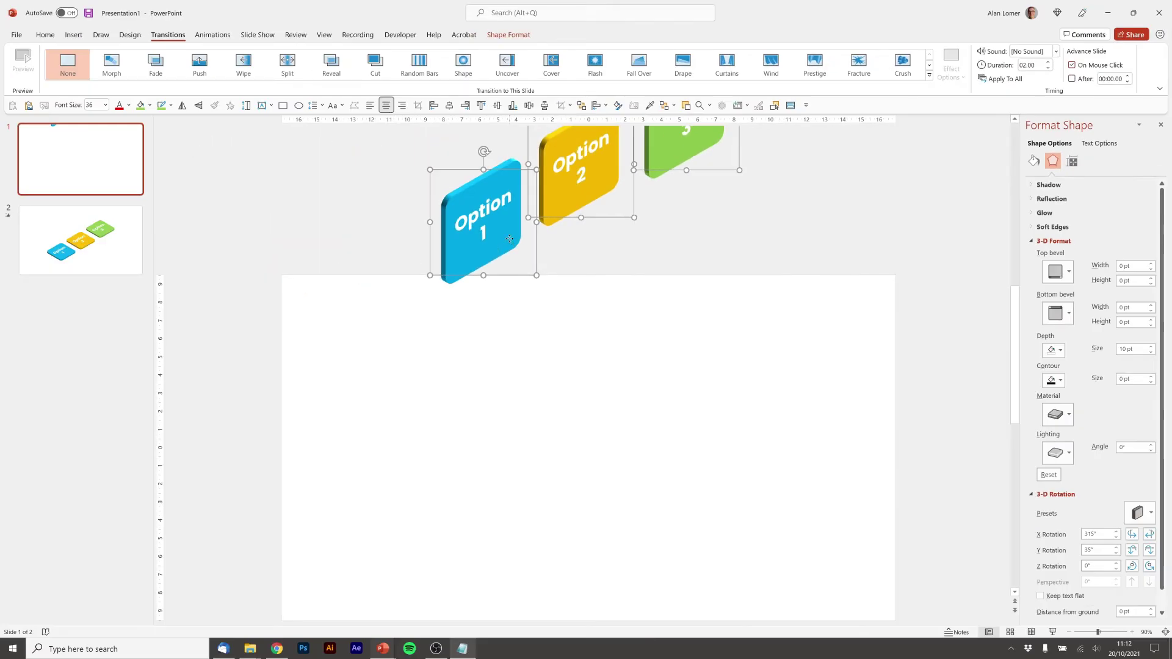
drag(509, 239, 509, 220)
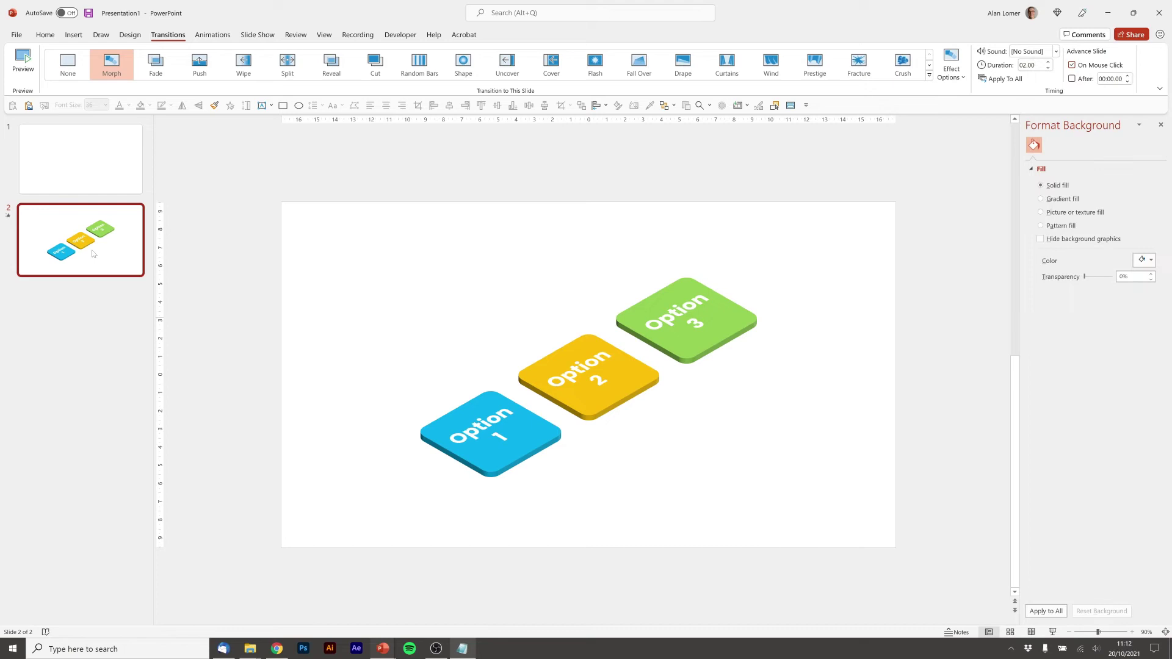
Step: Duplicate slide 2 as slide 3, push Options 2 and 3 off-slide, and reposition Option 1
key(ctrl+d)
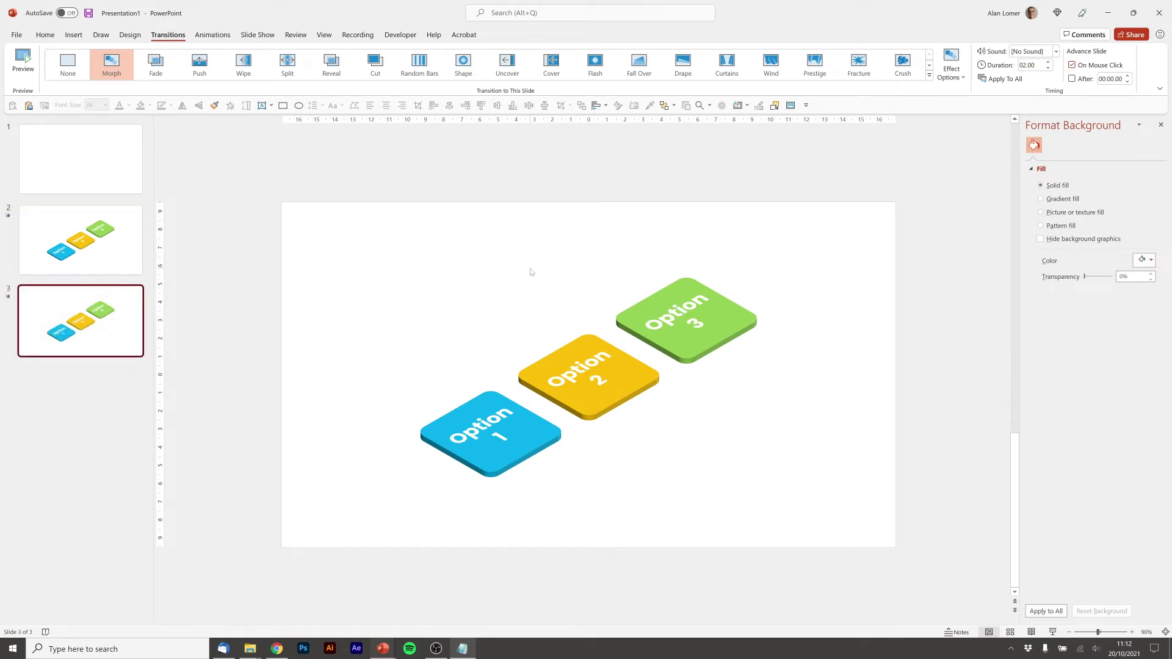
click(586, 346)
drag(583, 354, 925, 353)
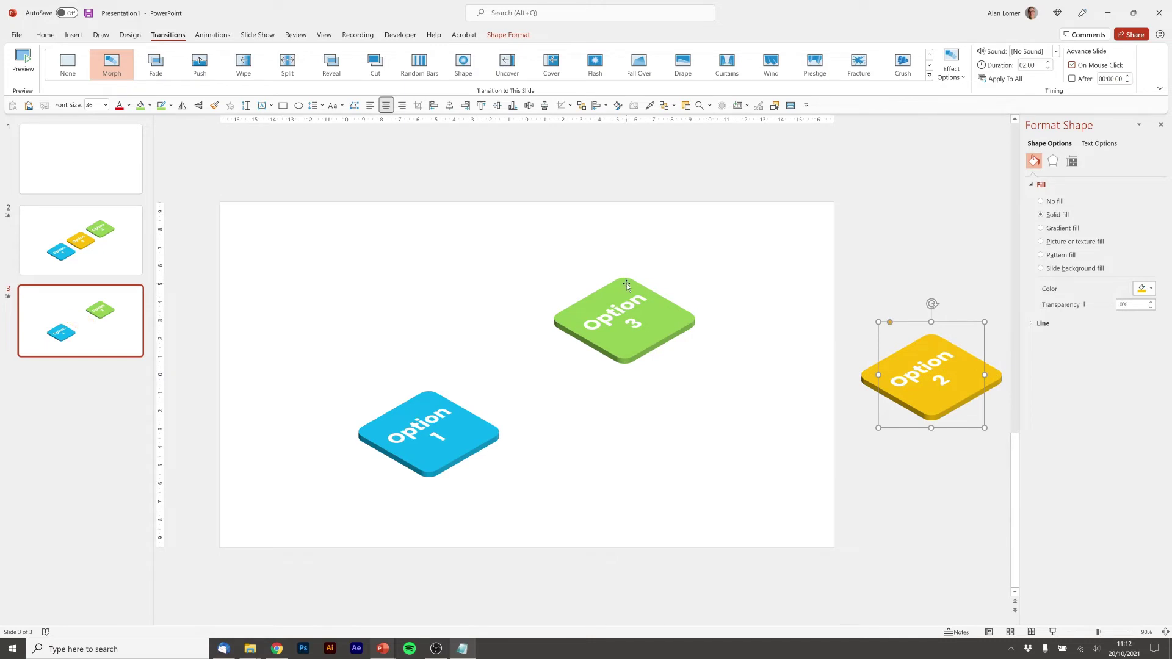
drag(627, 285, 627, 235)
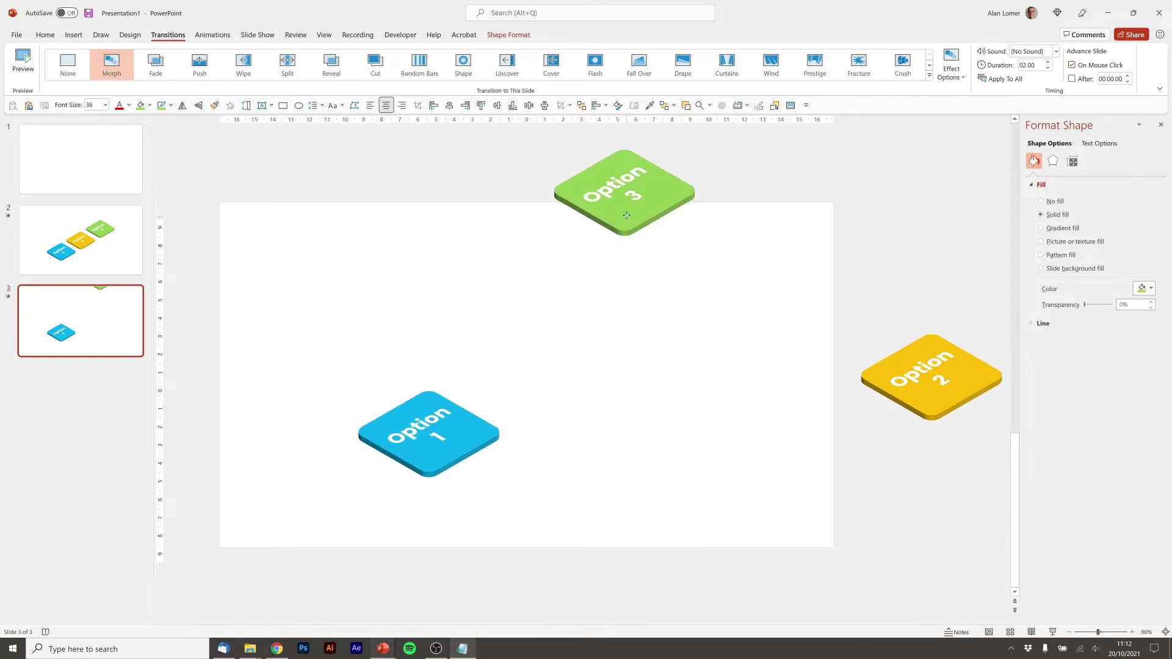
drag(626, 215, 626, 170)
scroll(626, 169, up, 2)
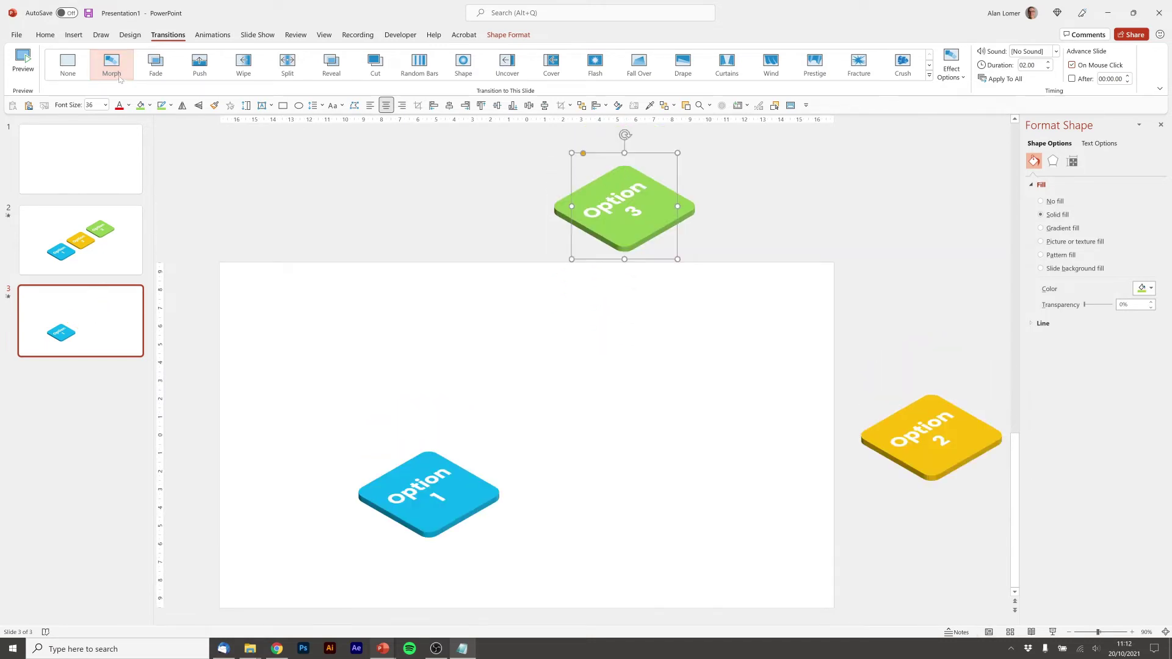
click(477, 483)
scroll(477, 484, down, 1)
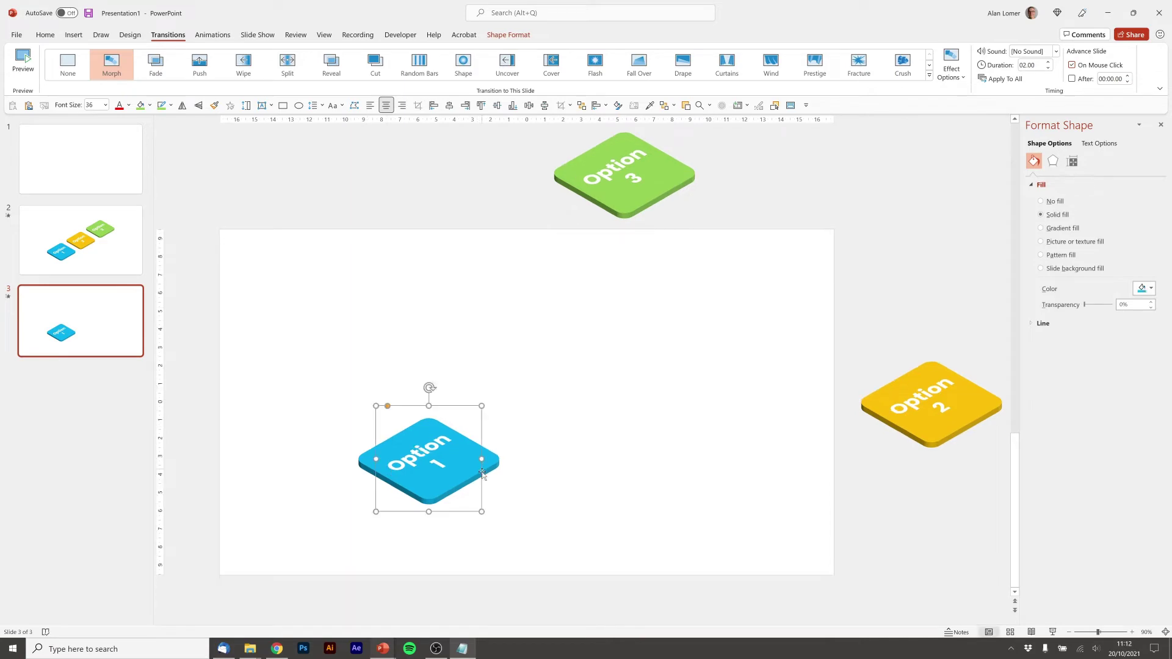
drag(470, 462, 543, 405)
Step: Tilt Option 1 upright to face front with a 14.1° Z rotation, then nudge it
click(1053, 162)
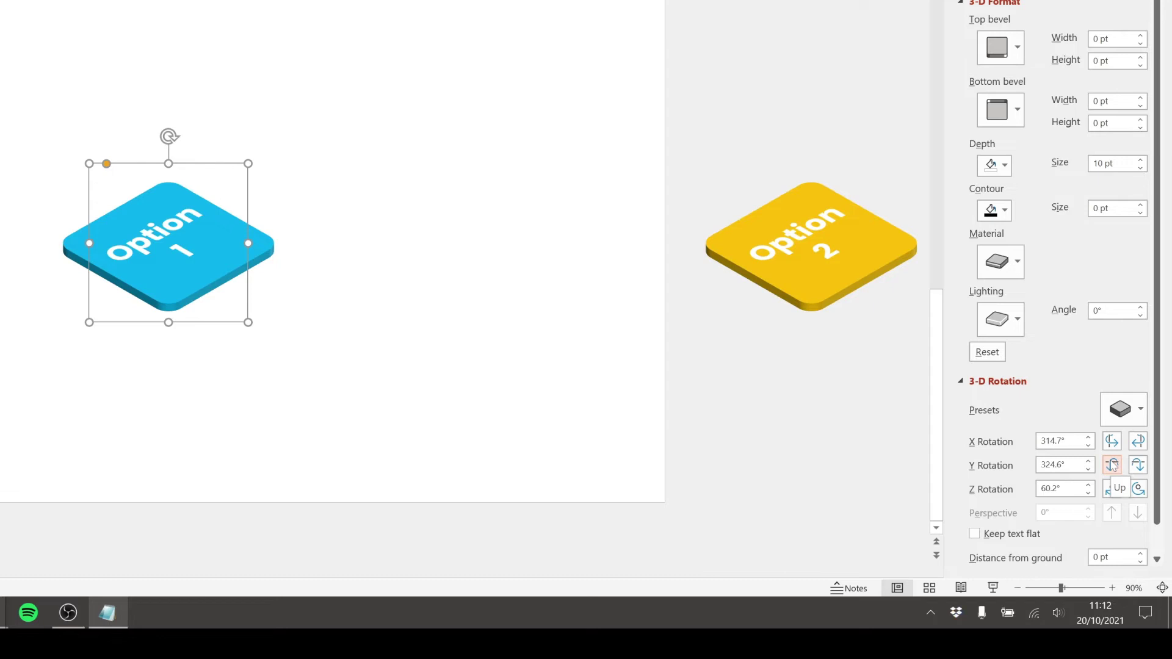
click(1112, 465)
click(1113, 465)
click(1113, 465)
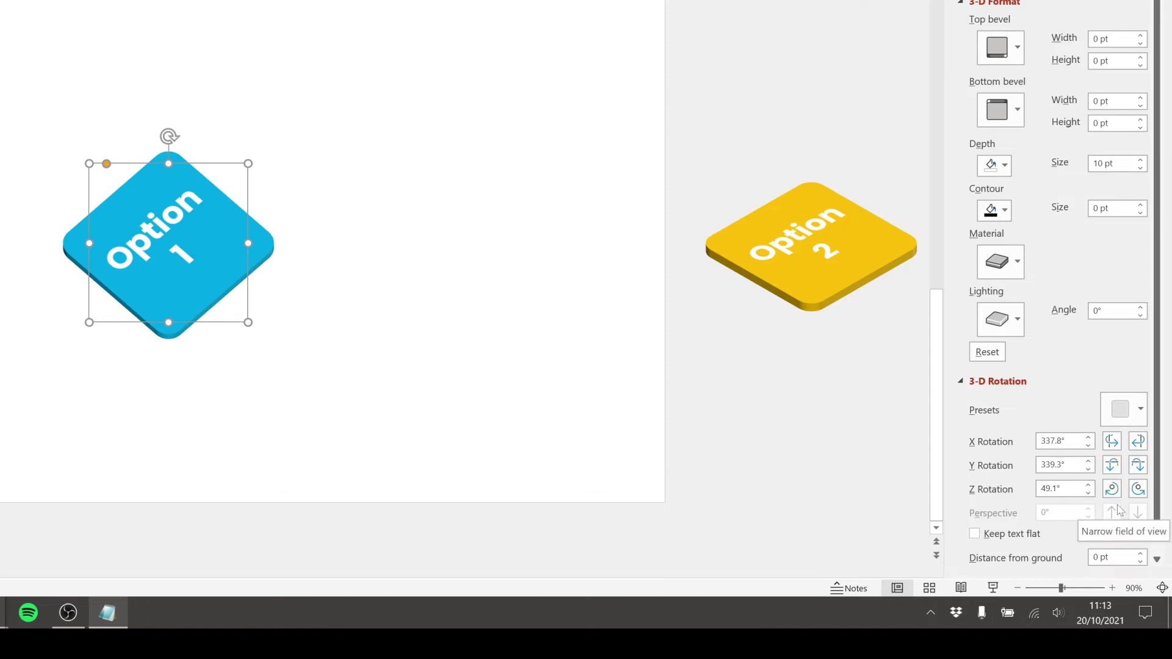
click(1111, 491)
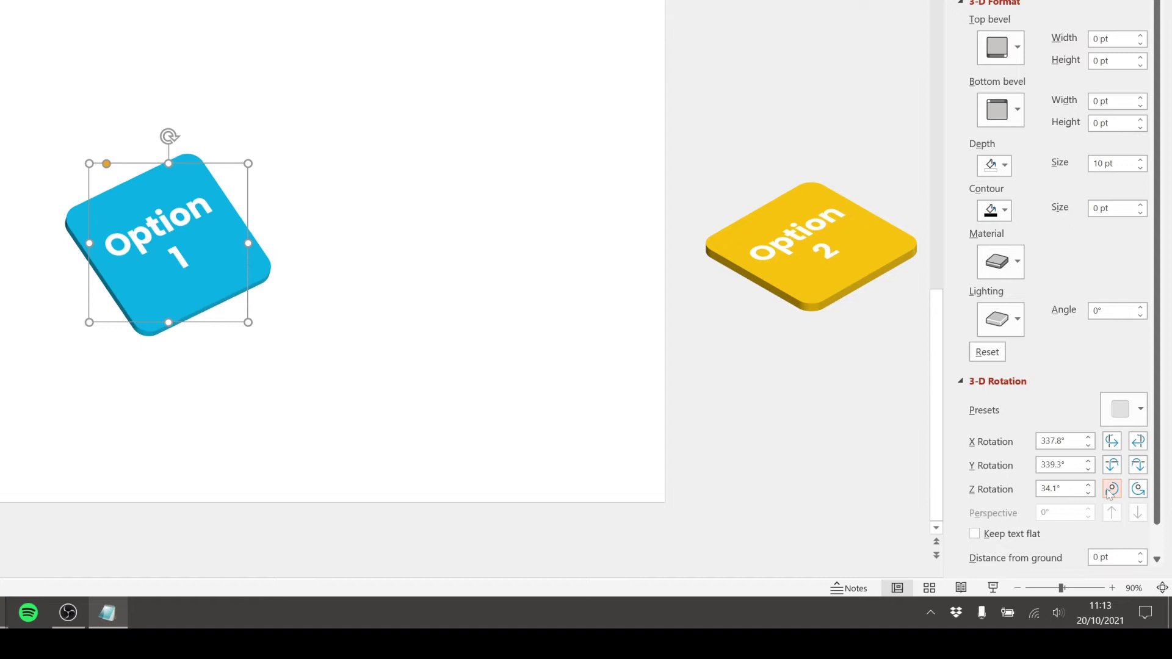
click(1111, 490)
click(1111, 490)
click(1111, 490)
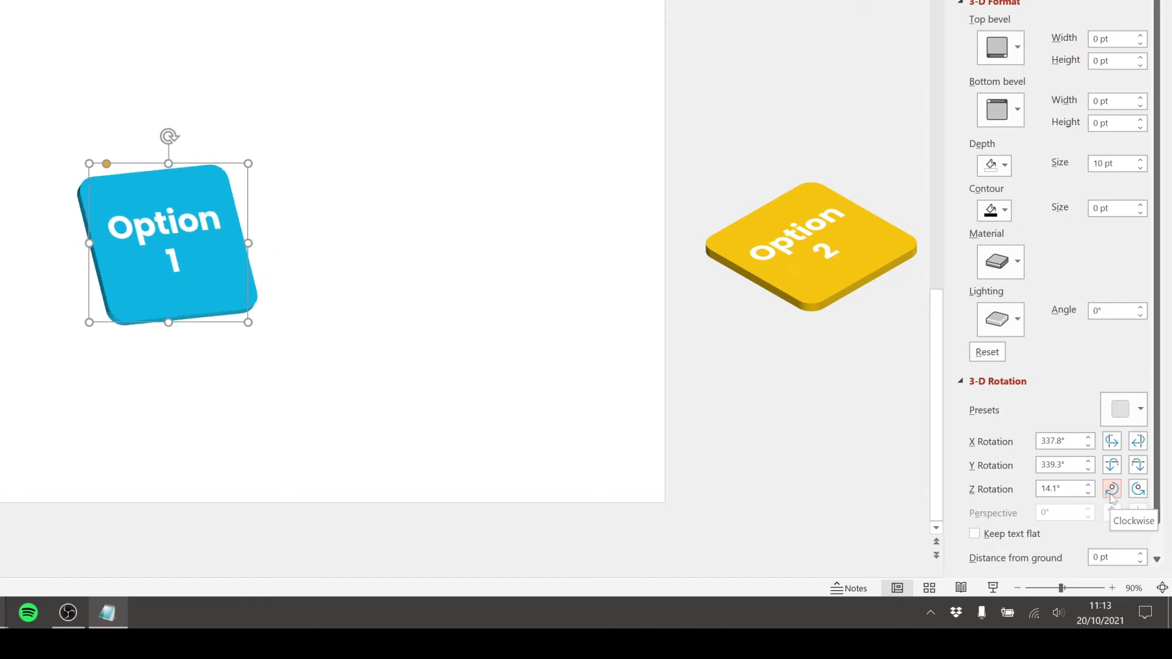
drag(197, 196, 208, 191)
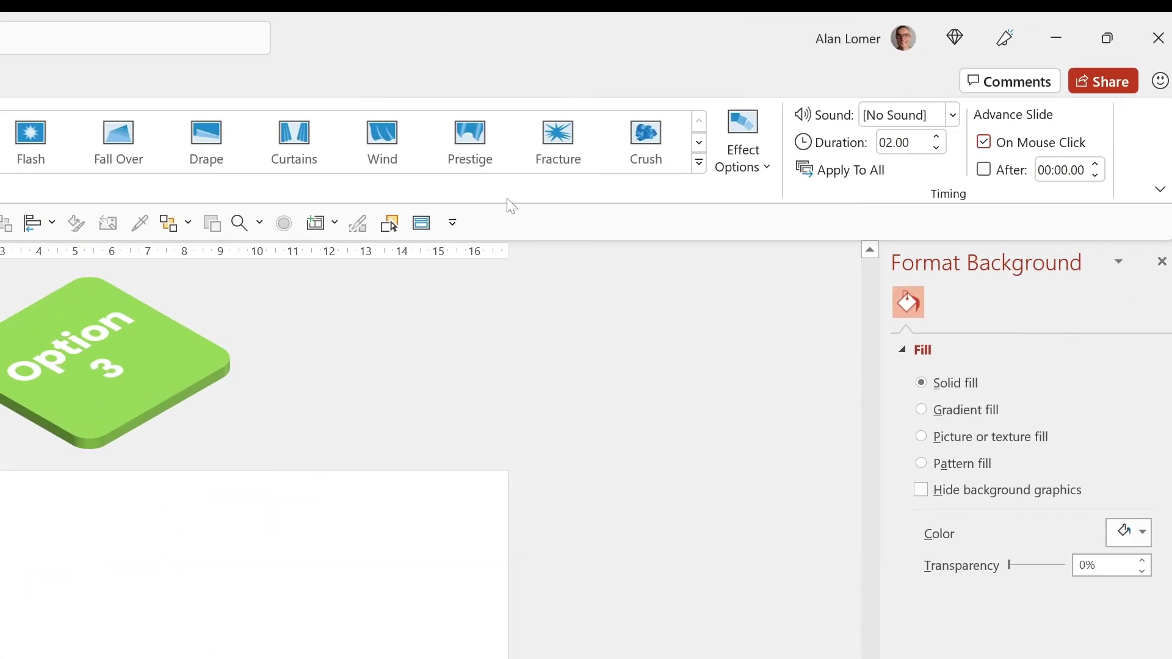
Step: Cut the Morph duration to 1.00 s and link slide 2's Option 1 tile to Slide 3
click(936, 149)
click(937, 149)
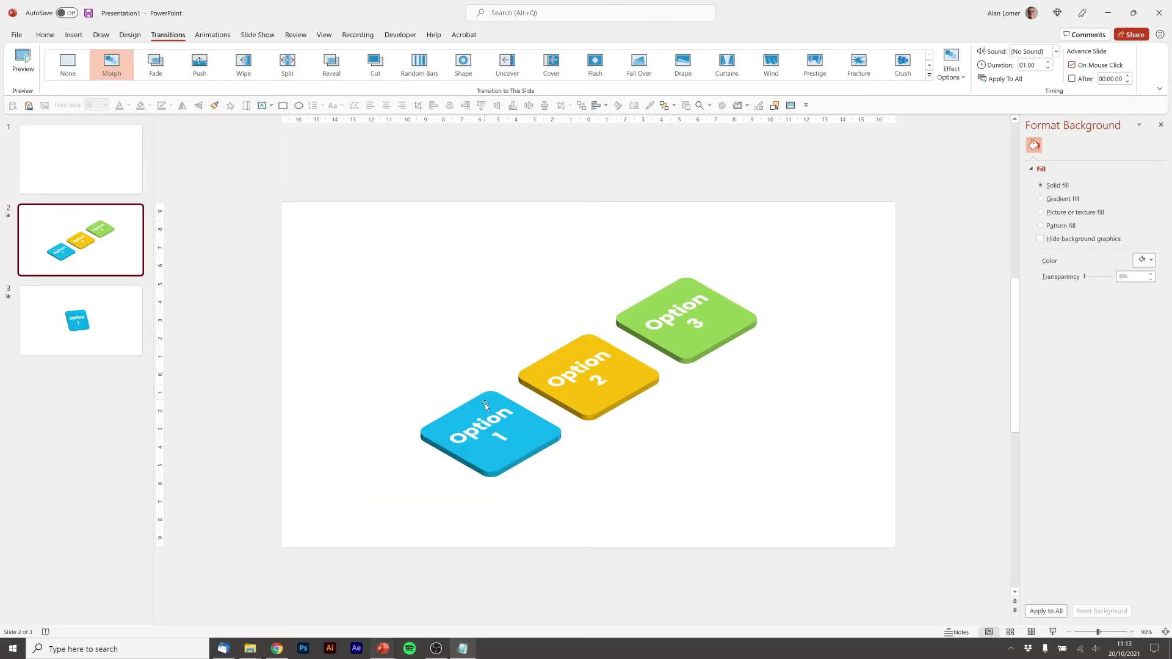
click(485, 403)
right_click(487, 403)
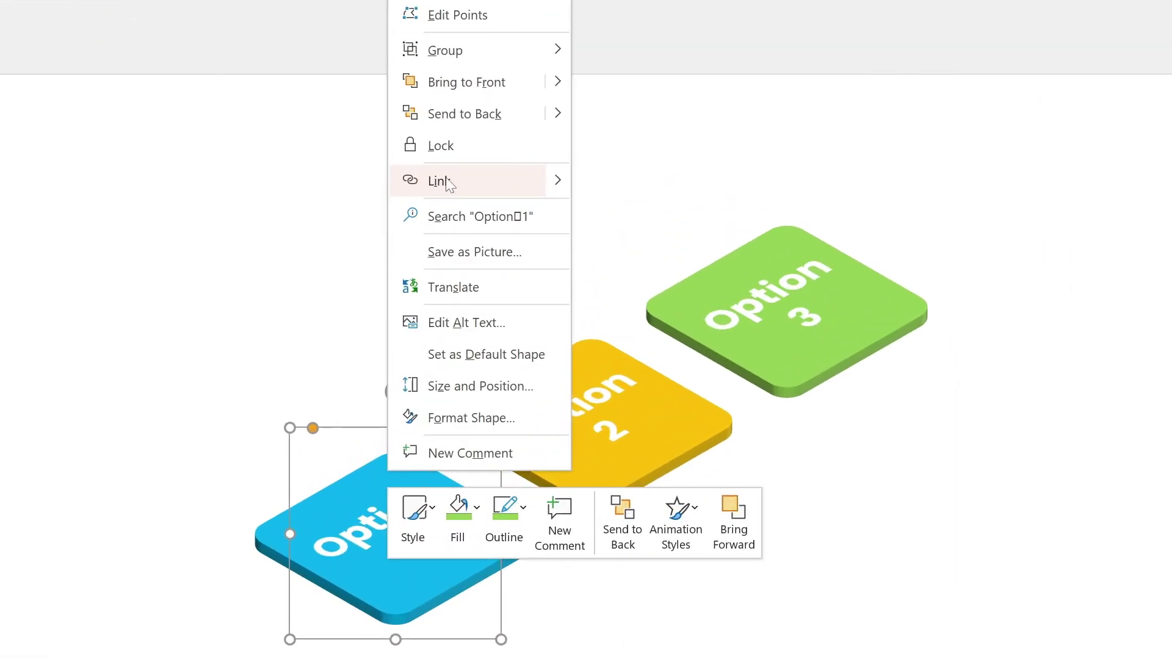
click(530, 256)
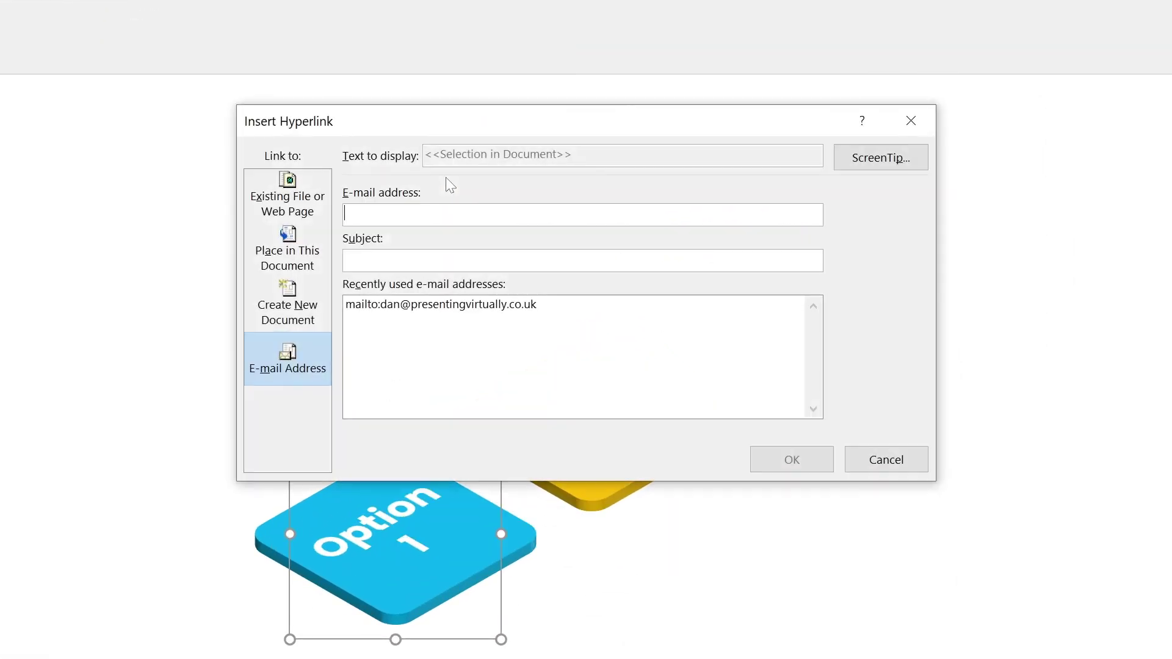
click(287, 247)
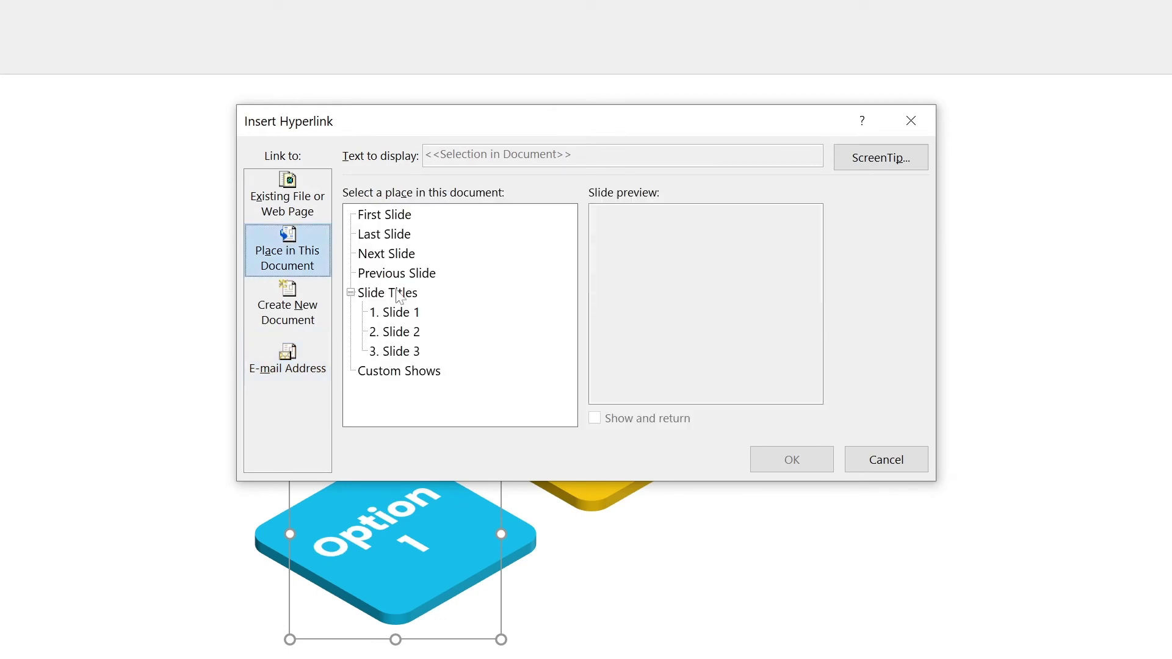
click(423, 315)
click(419, 354)
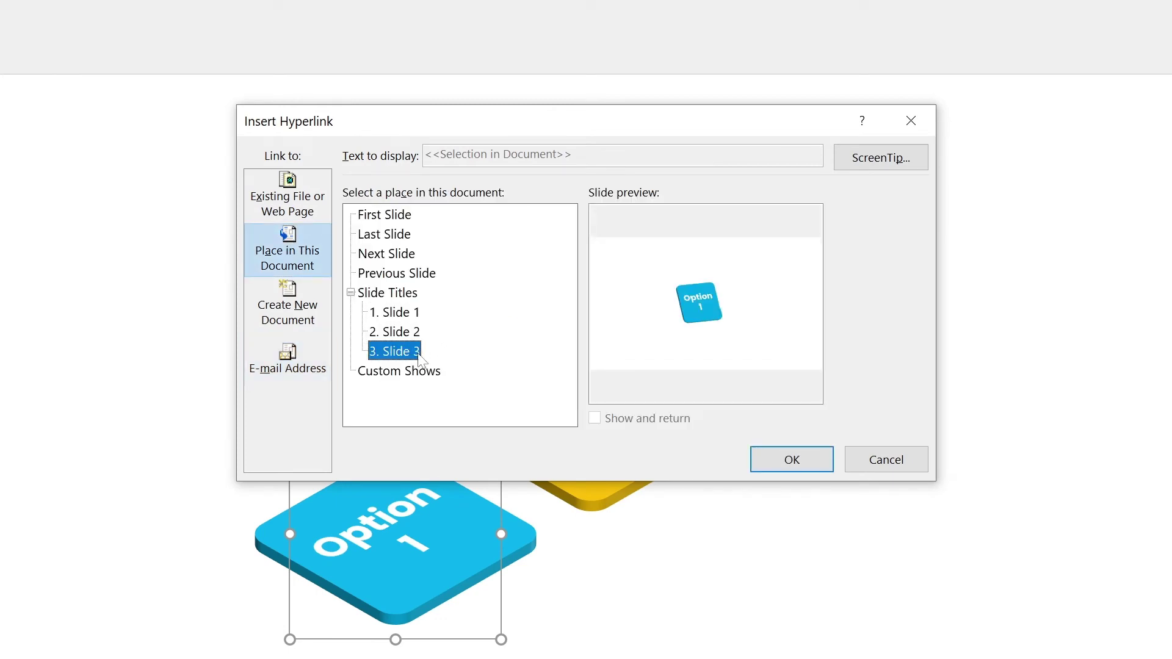
click(812, 457)
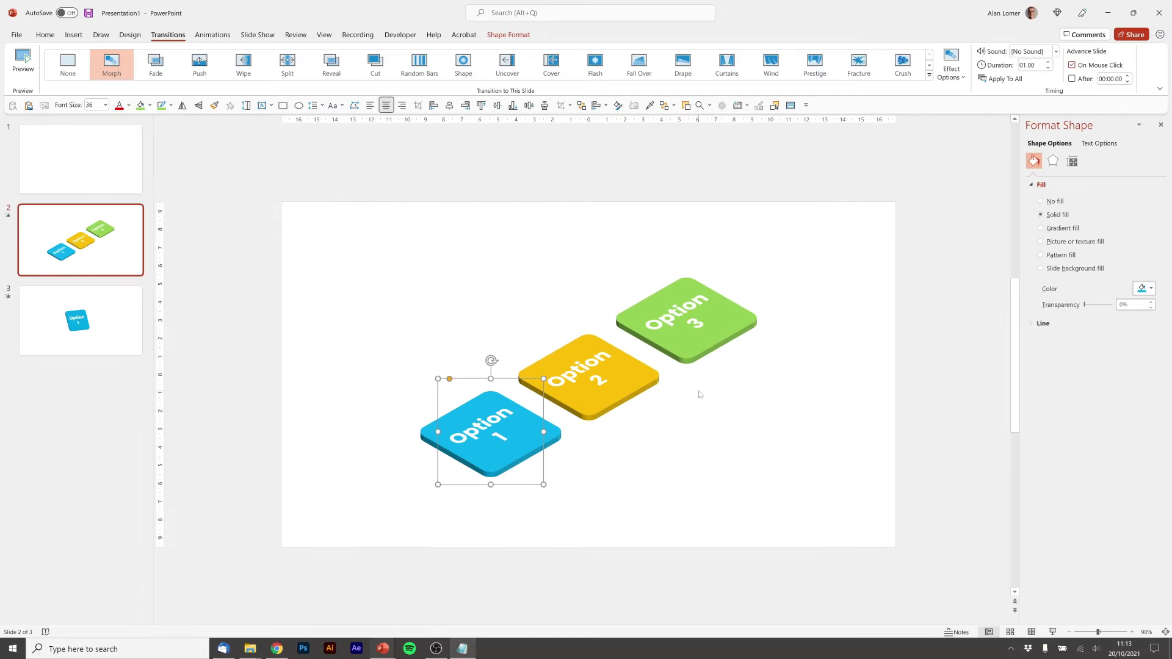
Step: Duplicate the menu slide as the last slide and push the Option 1 and 3 tiles off it
click(119, 260)
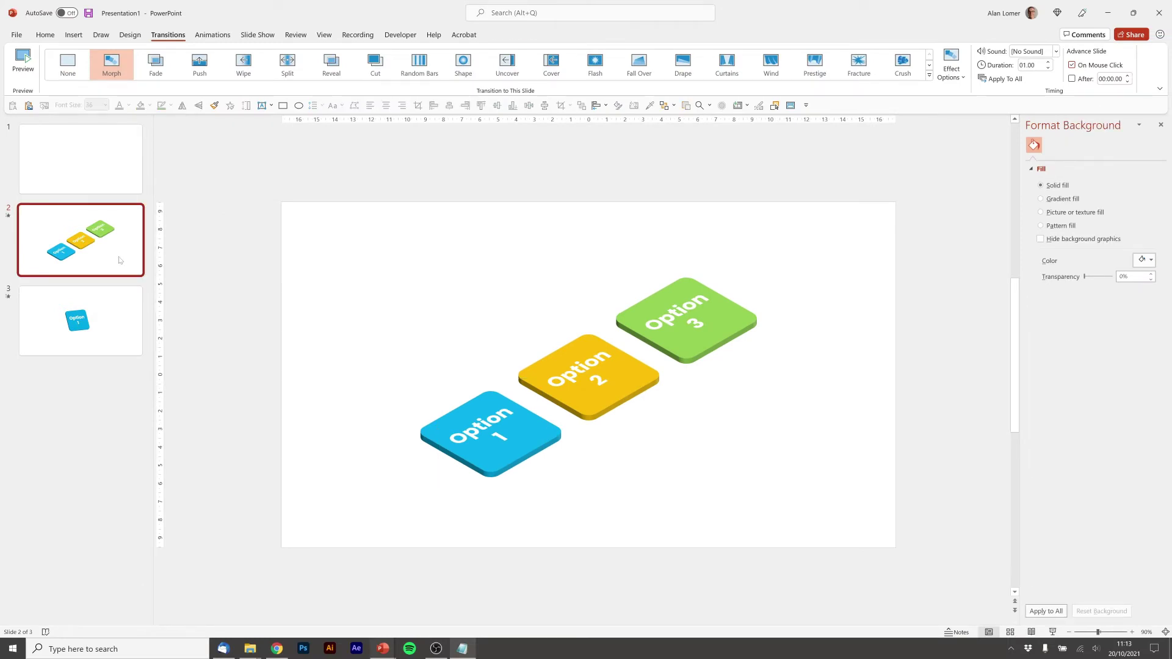
key(ctrl+d)
drag(116, 321, 114, 379)
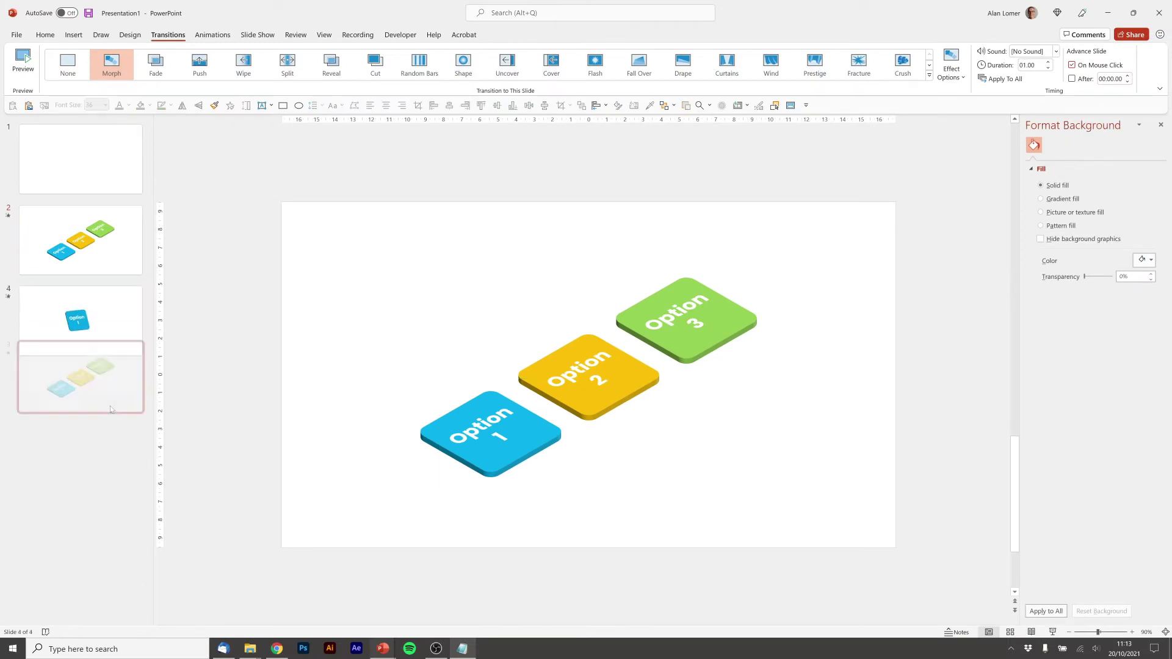
drag(483, 408, 210, 415)
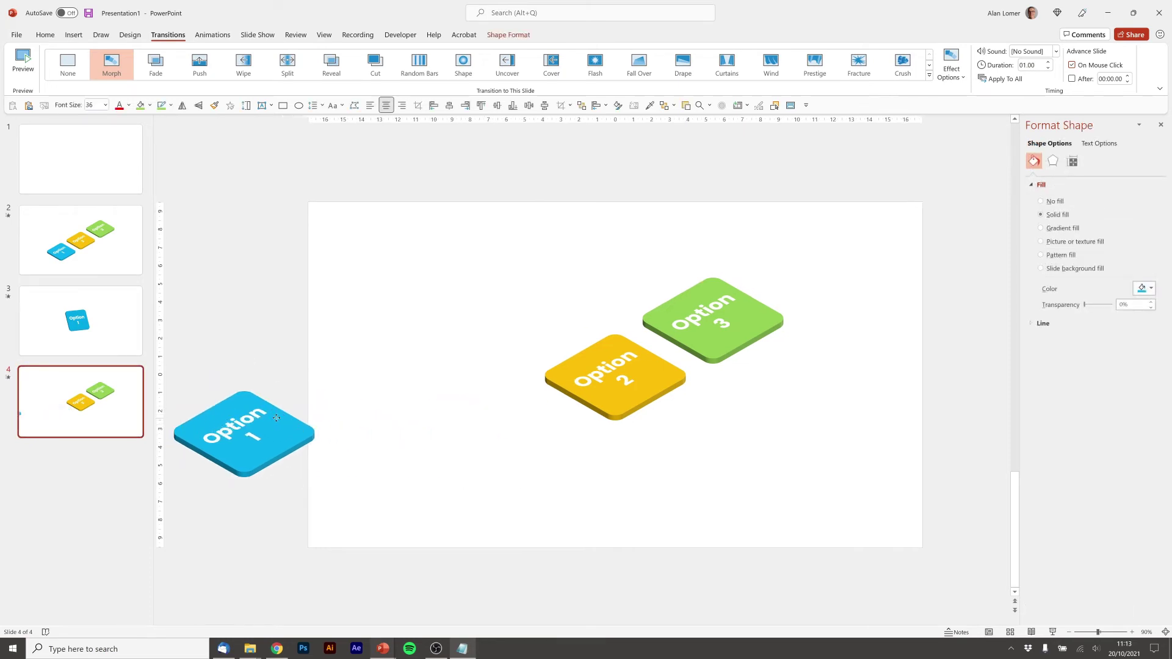
drag(676, 318, 681, 145)
Step: Tilt the Option 2 tile's 3-D rotation until it stands nearly upright
click(629, 377)
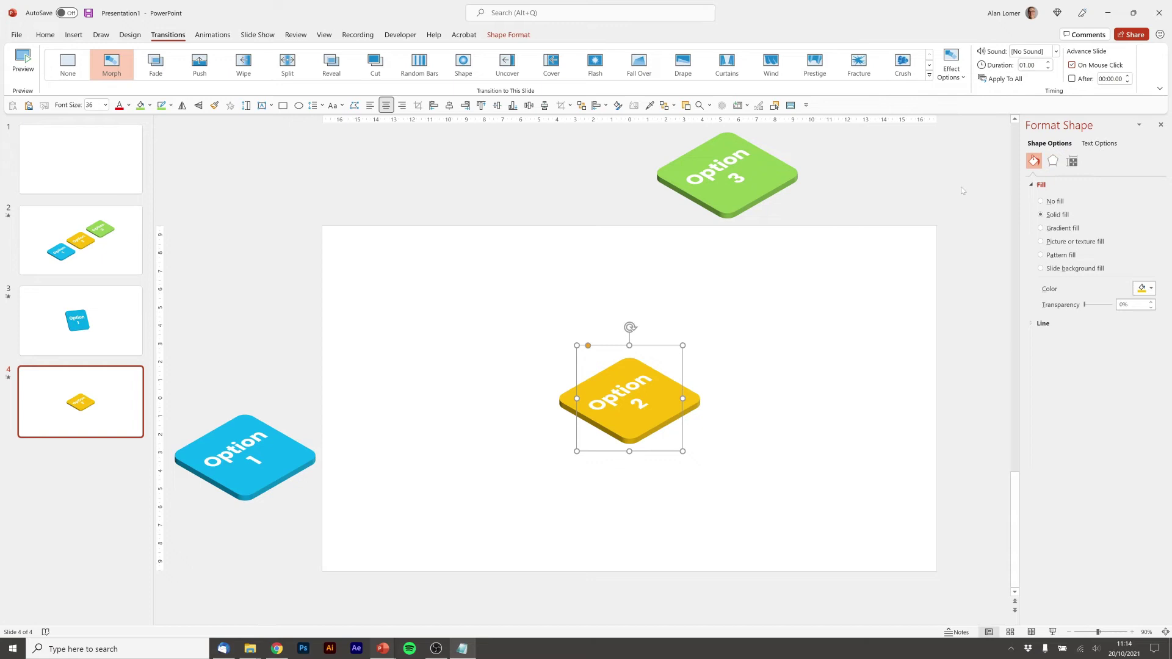
click(1055, 162)
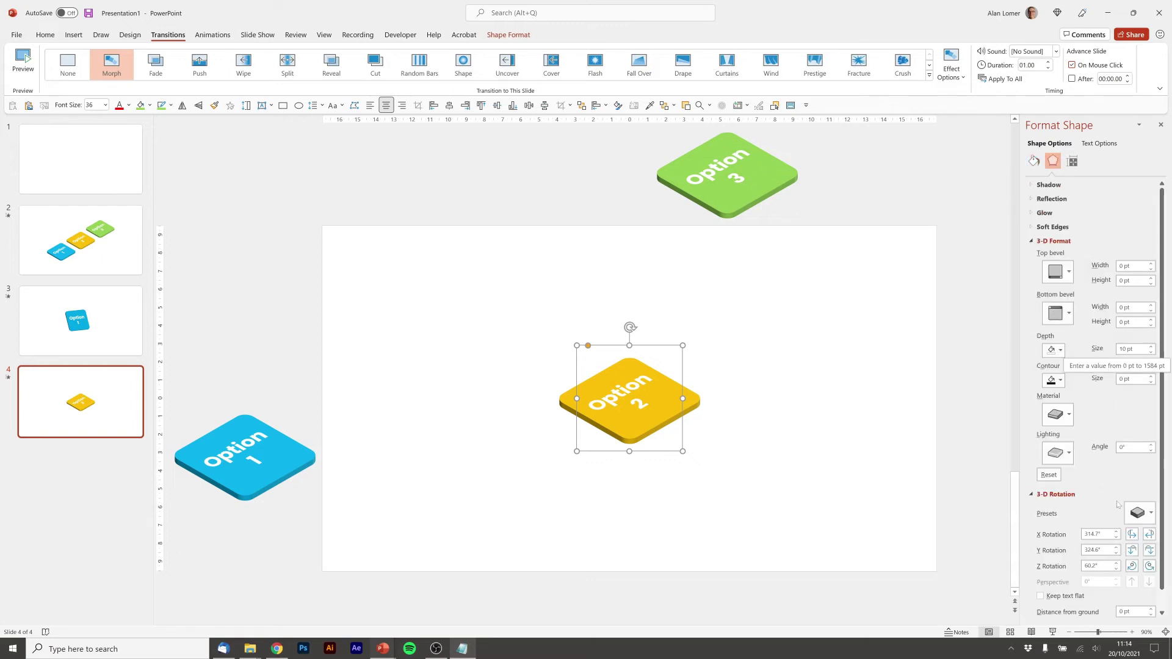
click(1132, 550)
click(1132, 552)
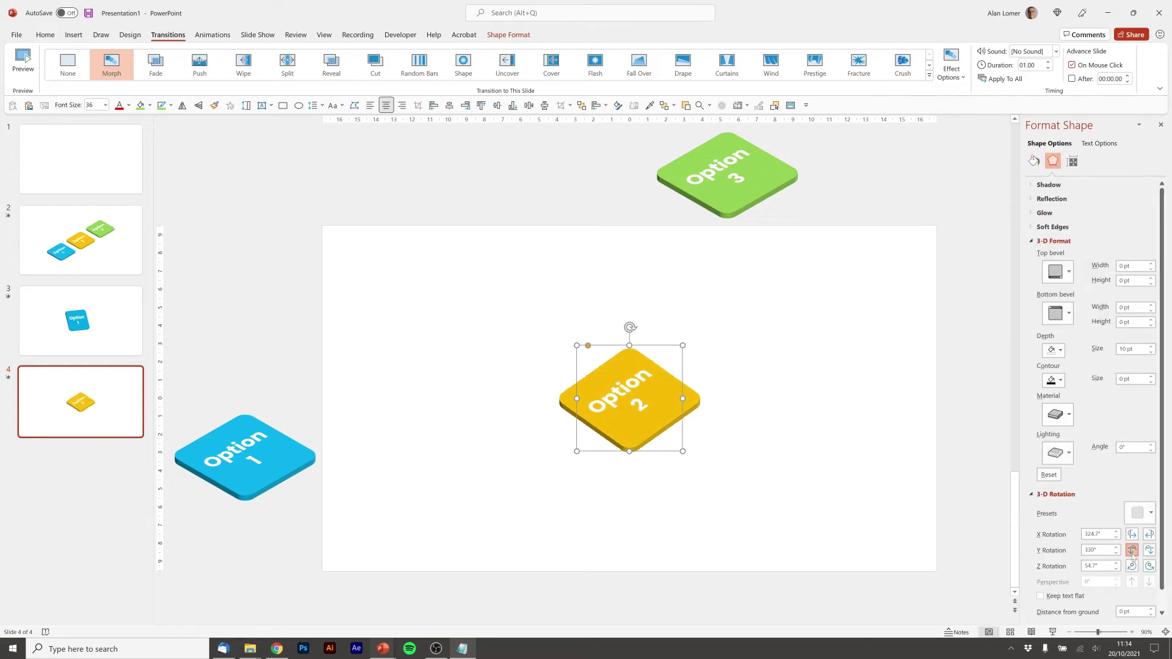
click(1131, 566)
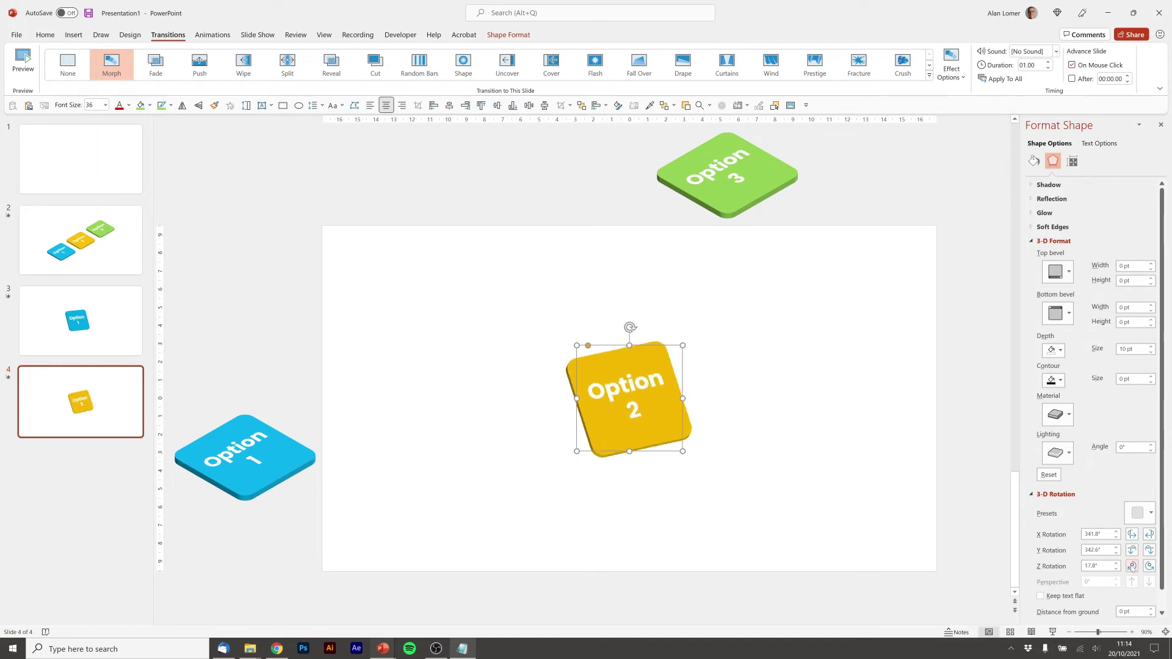
Step: Give the Option 2 tile the same formatting as the upright Option 1 tile on slide 3
click(481, 357)
scroll(481, 357, up, 1)
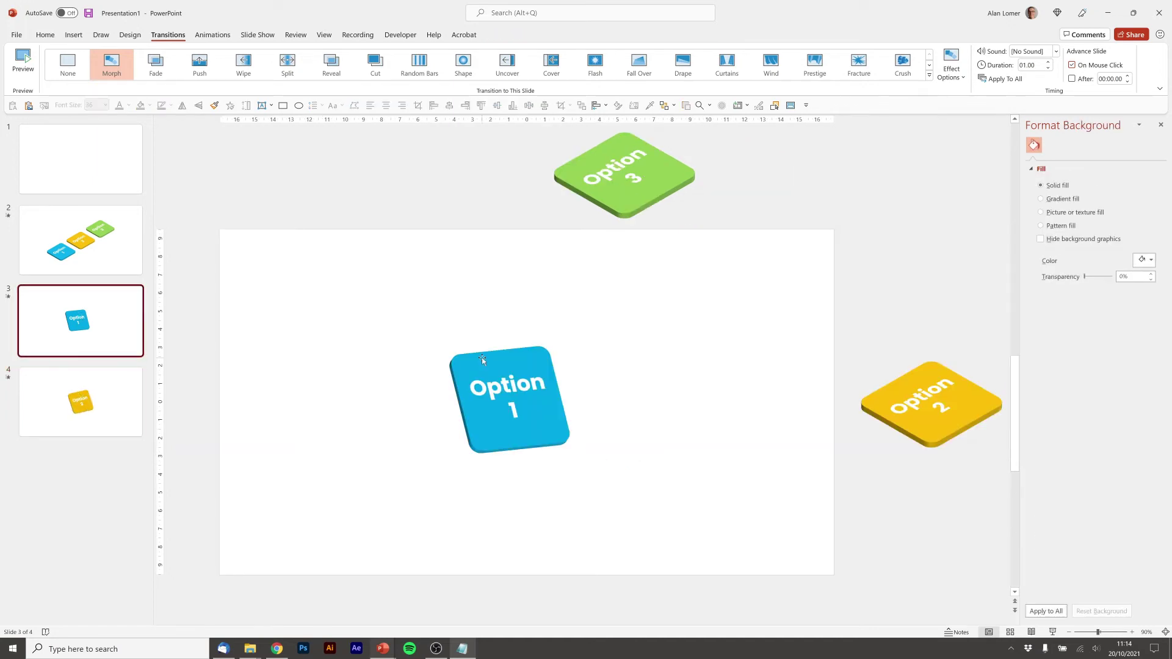
click(482, 358)
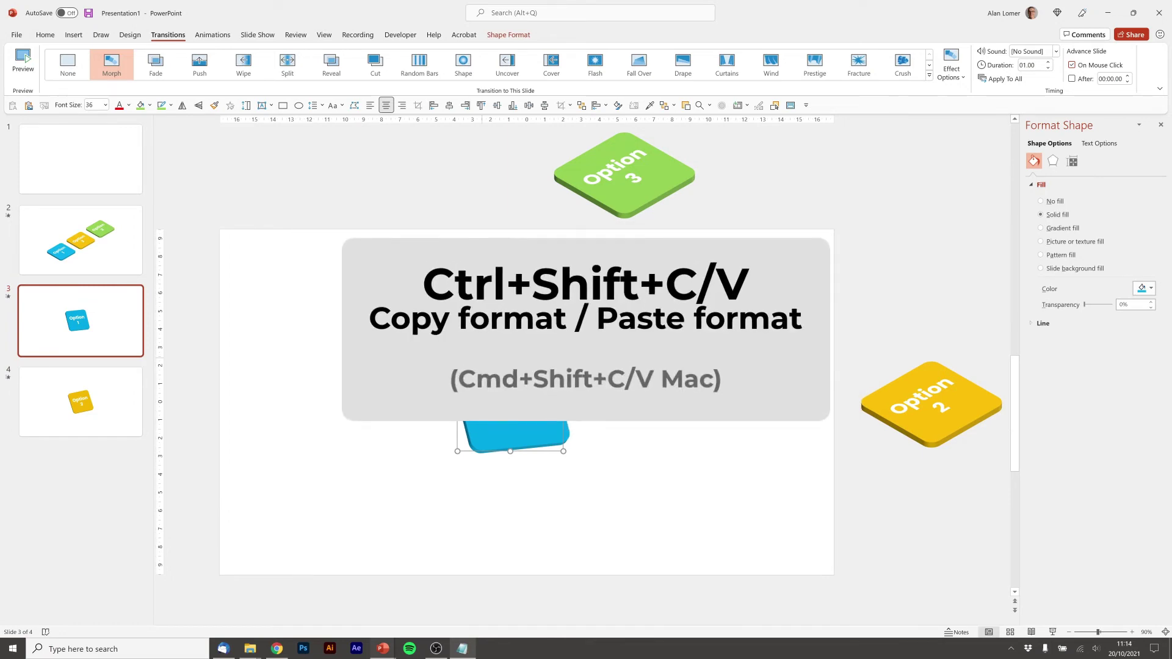
click(92, 395)
click(592, 357)
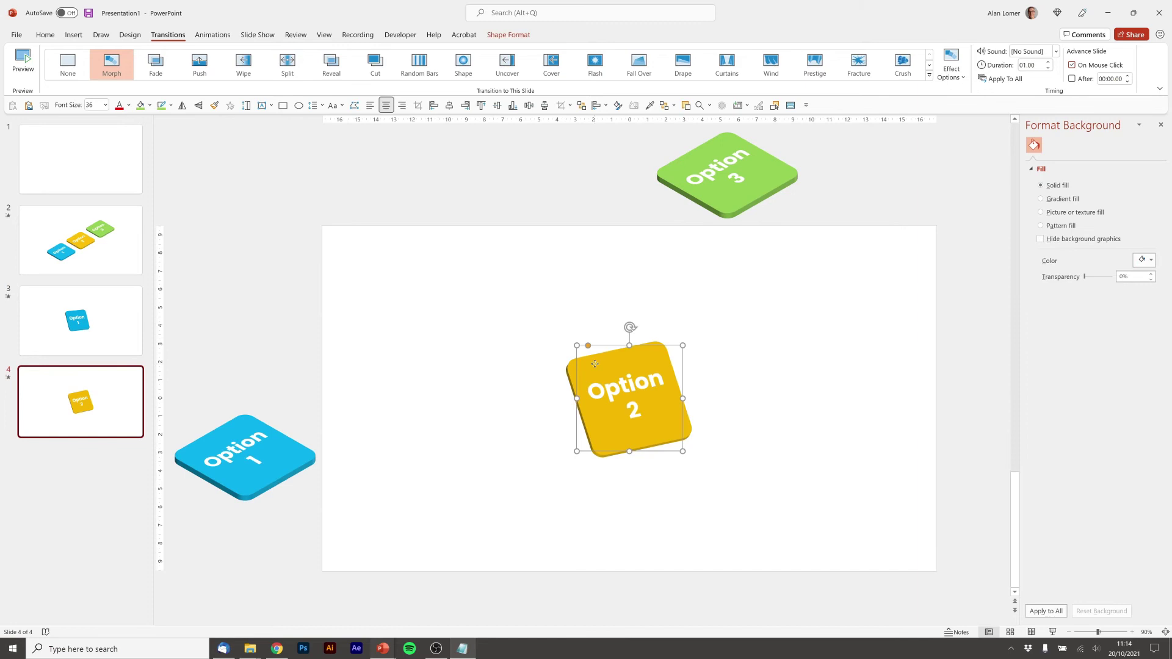
key(ctrl+shift+v)
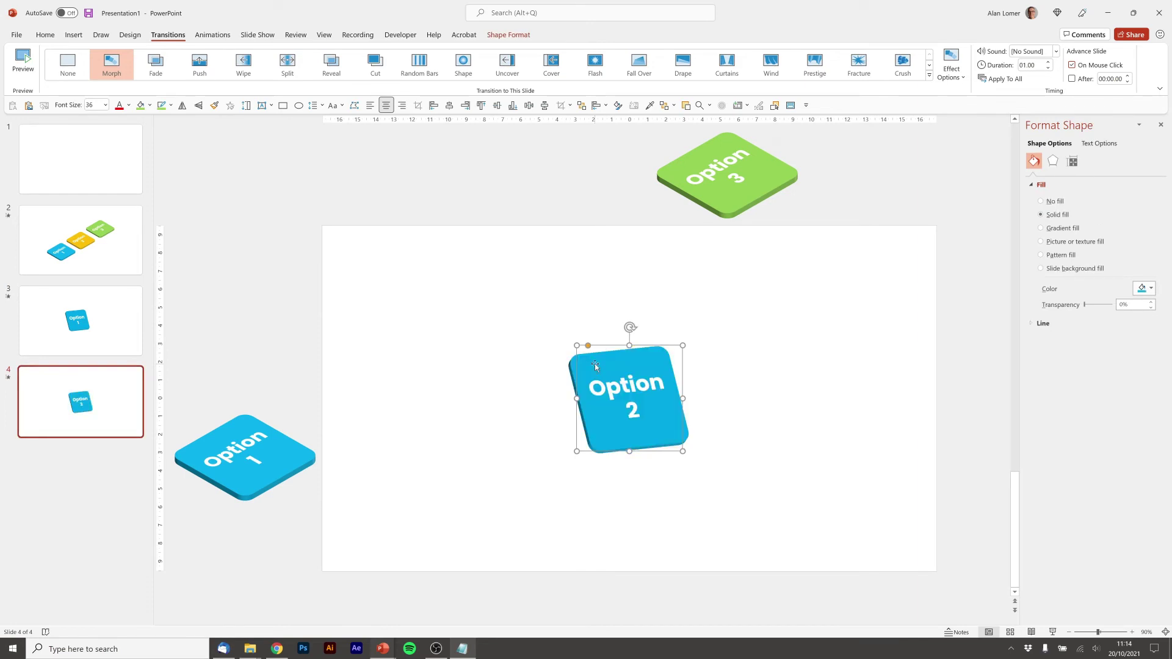
Step: Make the Option 2 tile's fill and outline gold
click(45, 35)
click(720, 51)
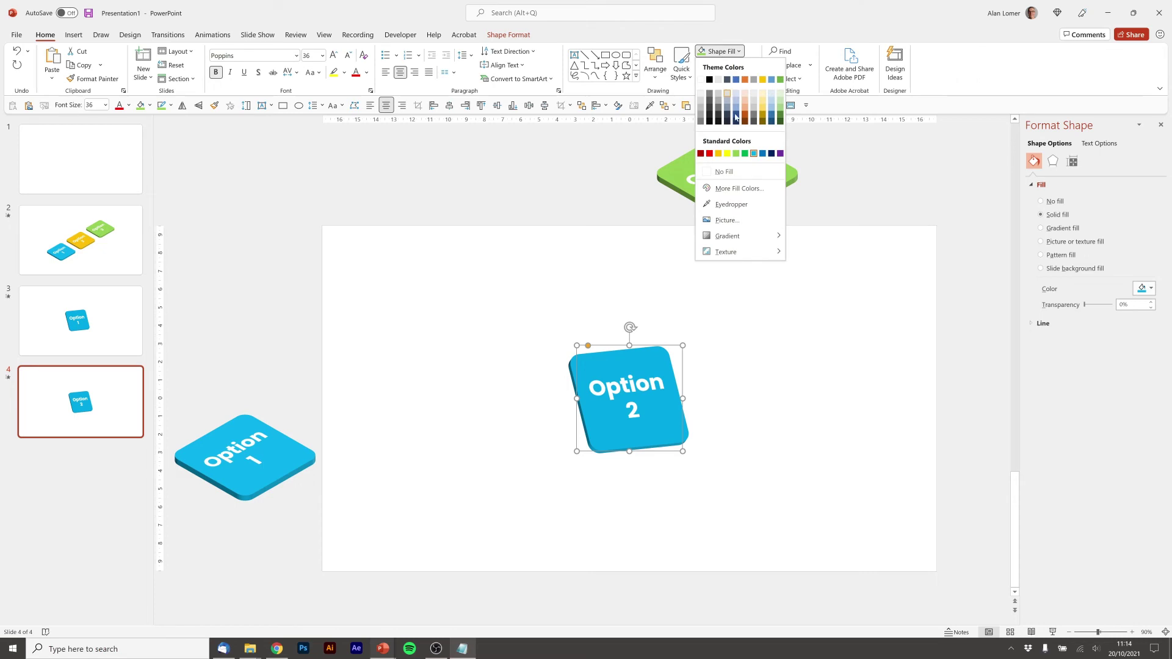
click(719, 153)
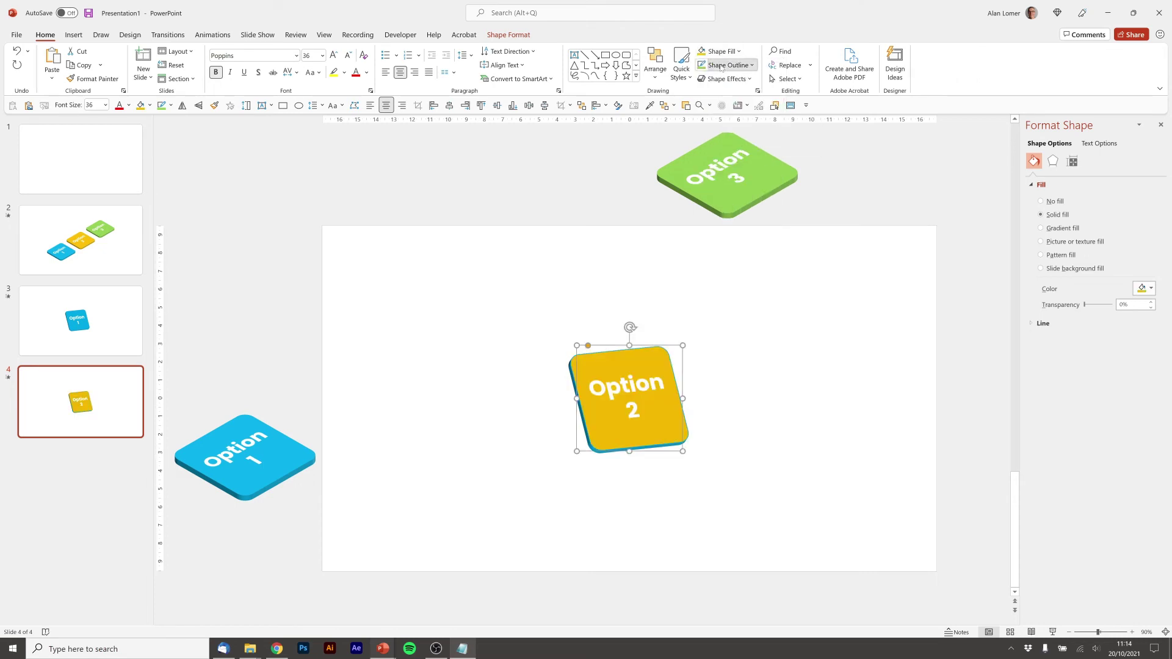
click(722, 65)
click(719, 167)
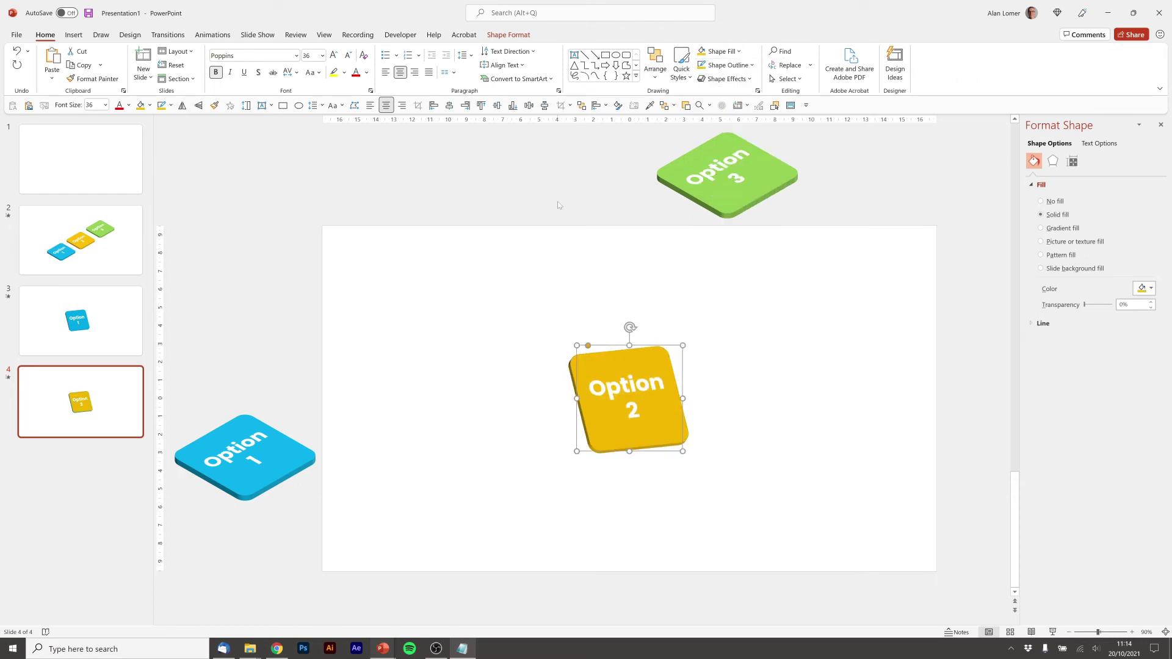
click(557, 205)
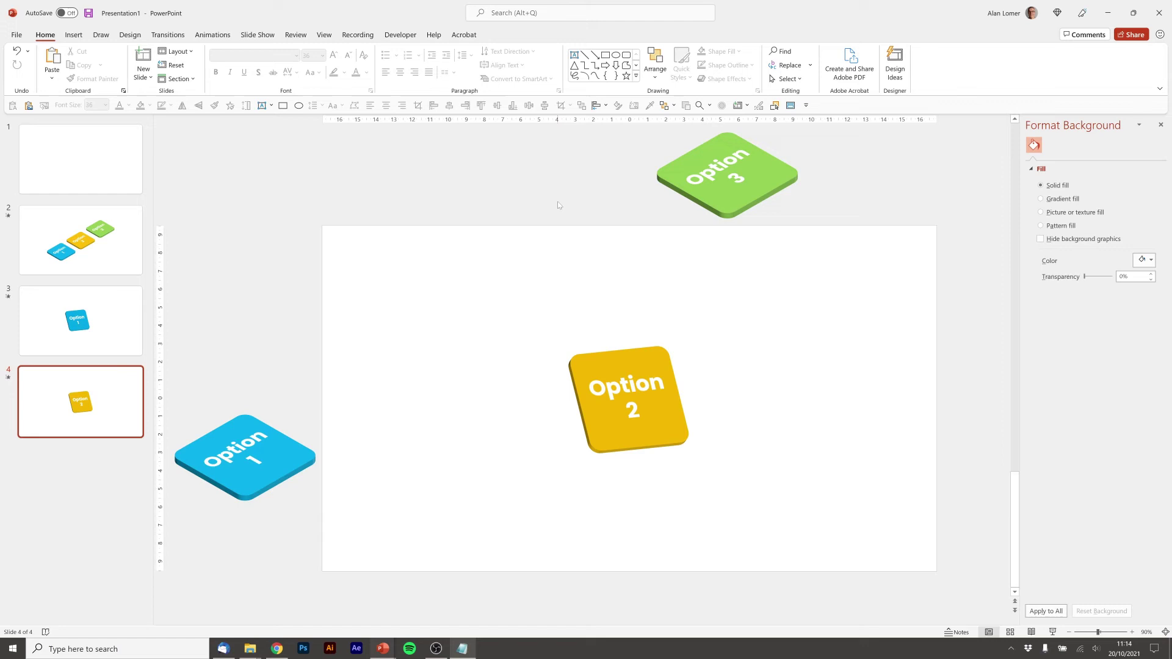
key(Page_Up)
key(Page_Up)
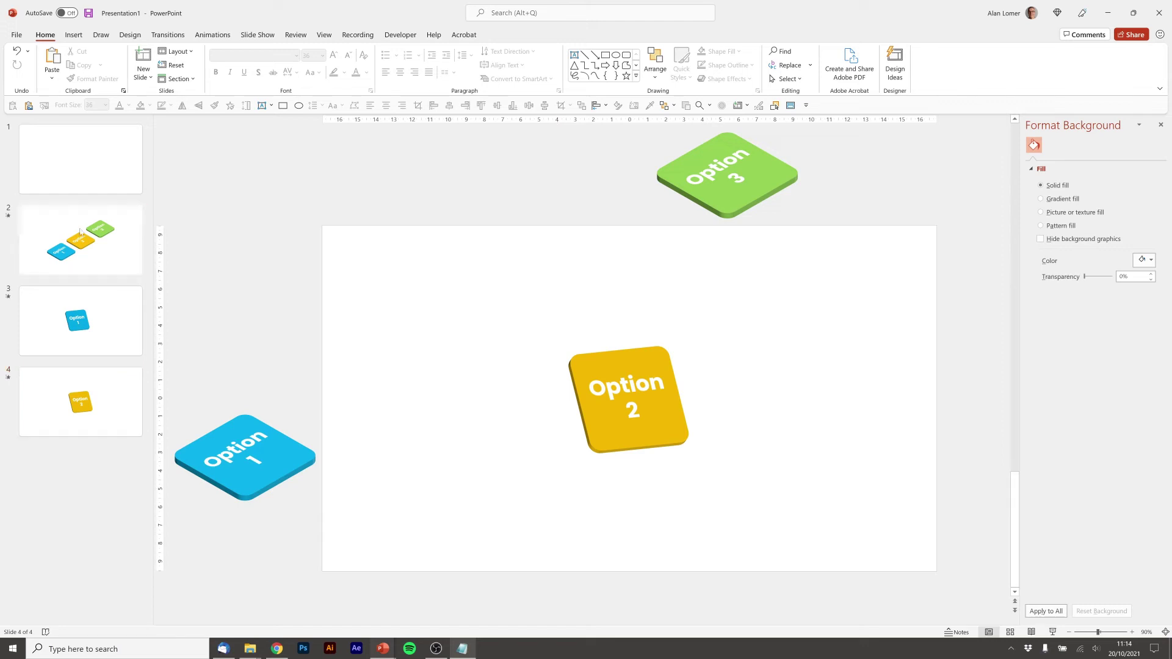
Step: Link the menu slide's Option 2 tile to slide 4 and reselect the menu slide
click(585, 342)
right_click(585, 345)
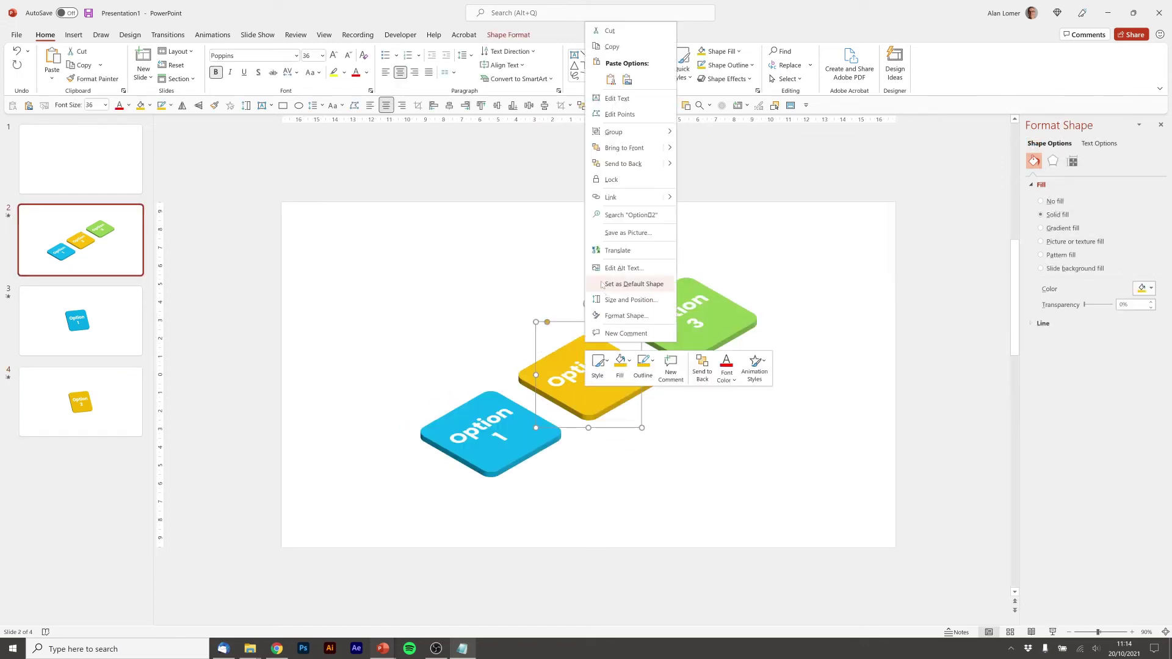
click(611, 197)
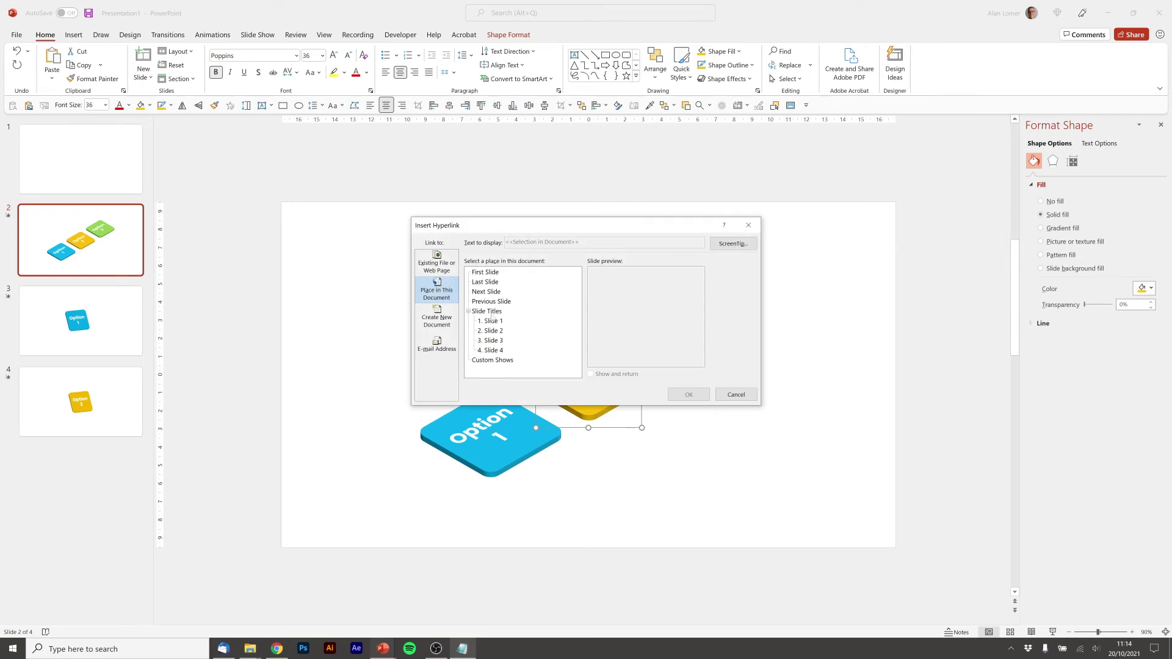
click(497, 352)
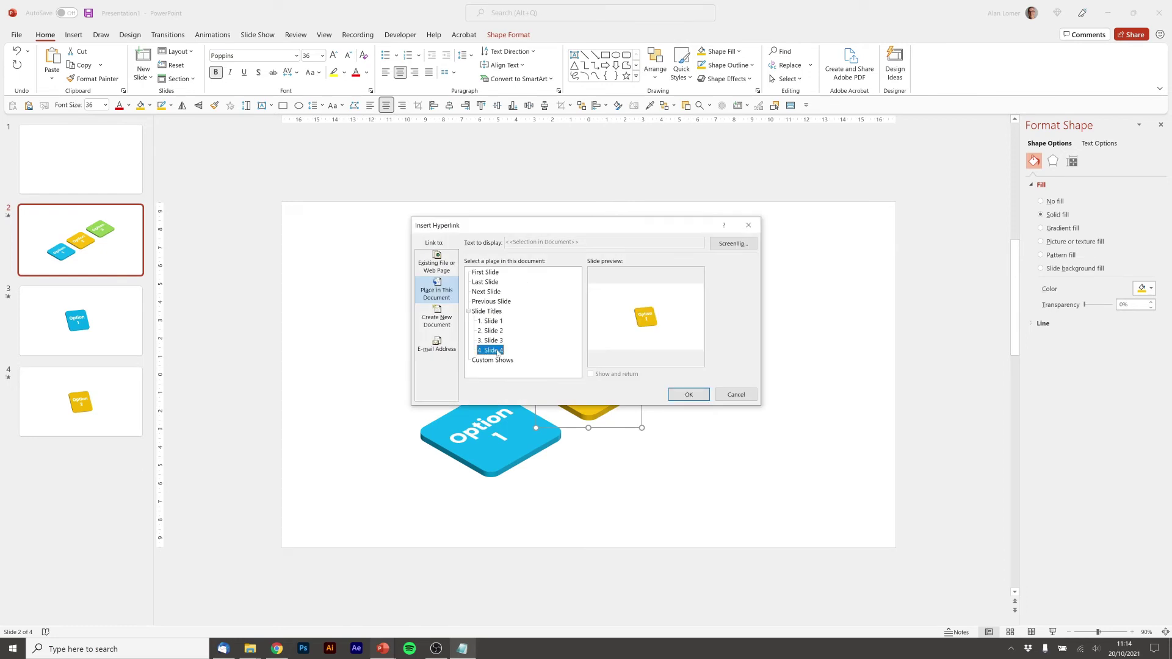
click(689, 395)
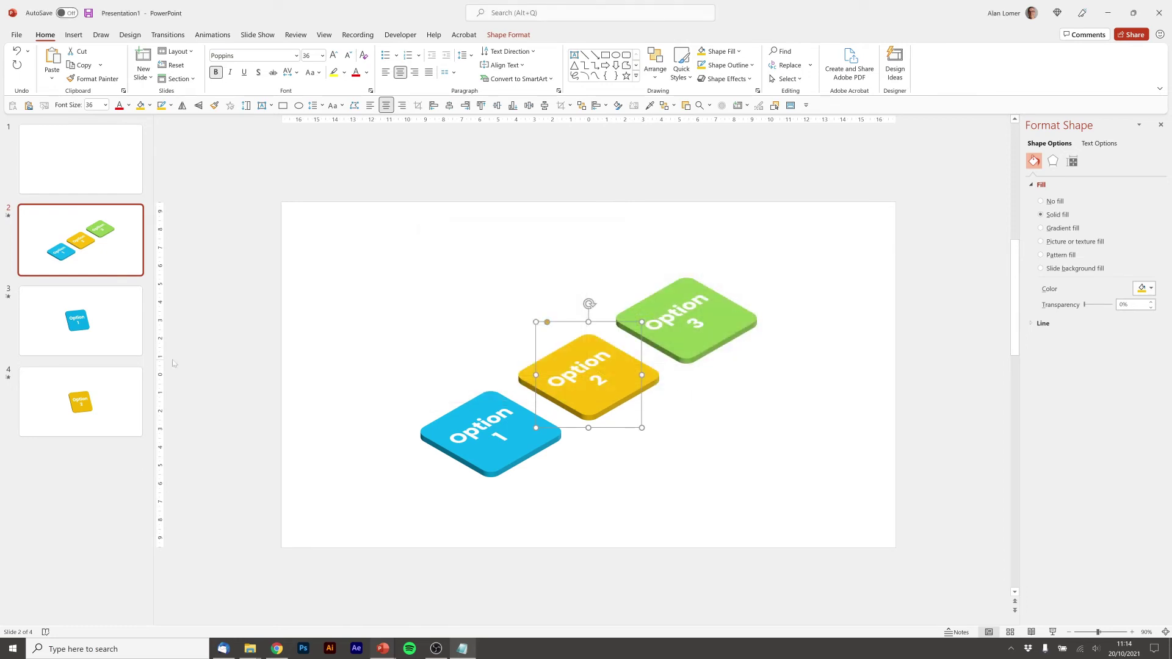
click(90, 247)
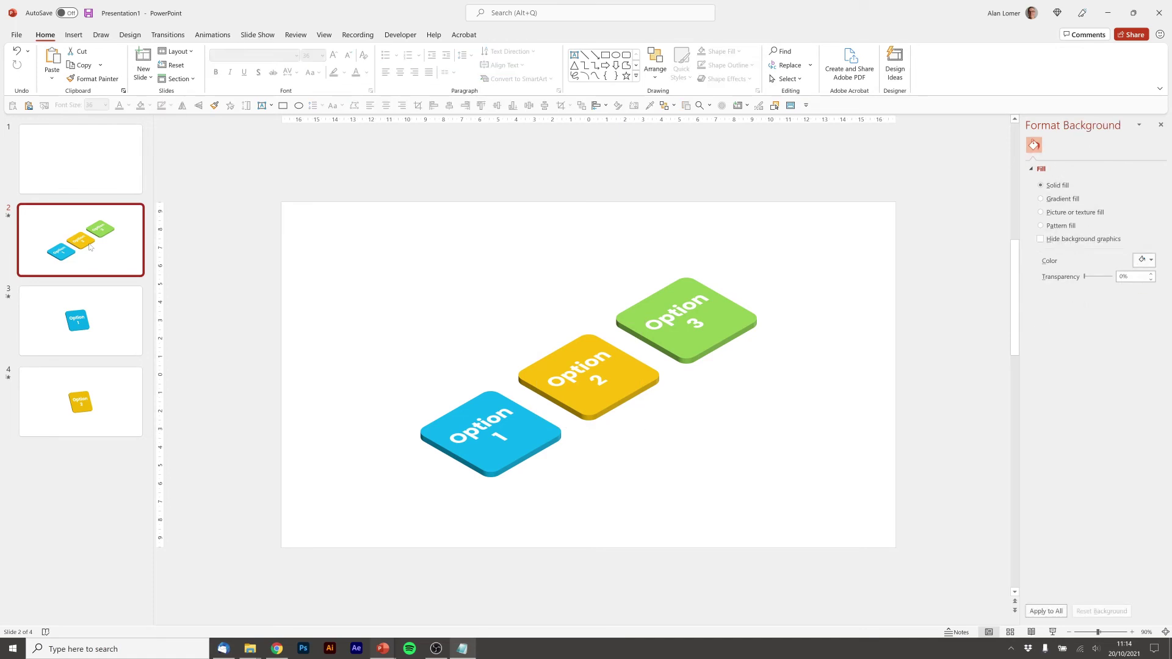
Step: Duplicate the menu slide to the end and push the Option 1 and 2 tiles off it
key(ctrl+d)
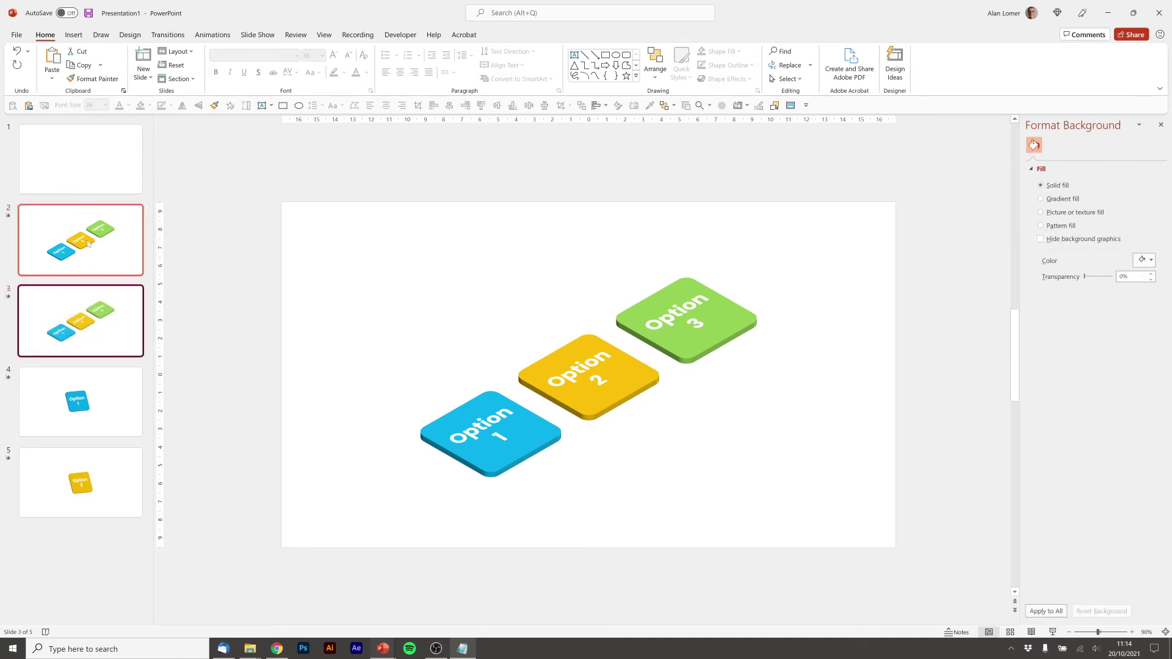
key(ctrl+shift+Down)
drag(476, 411, 218, 410)
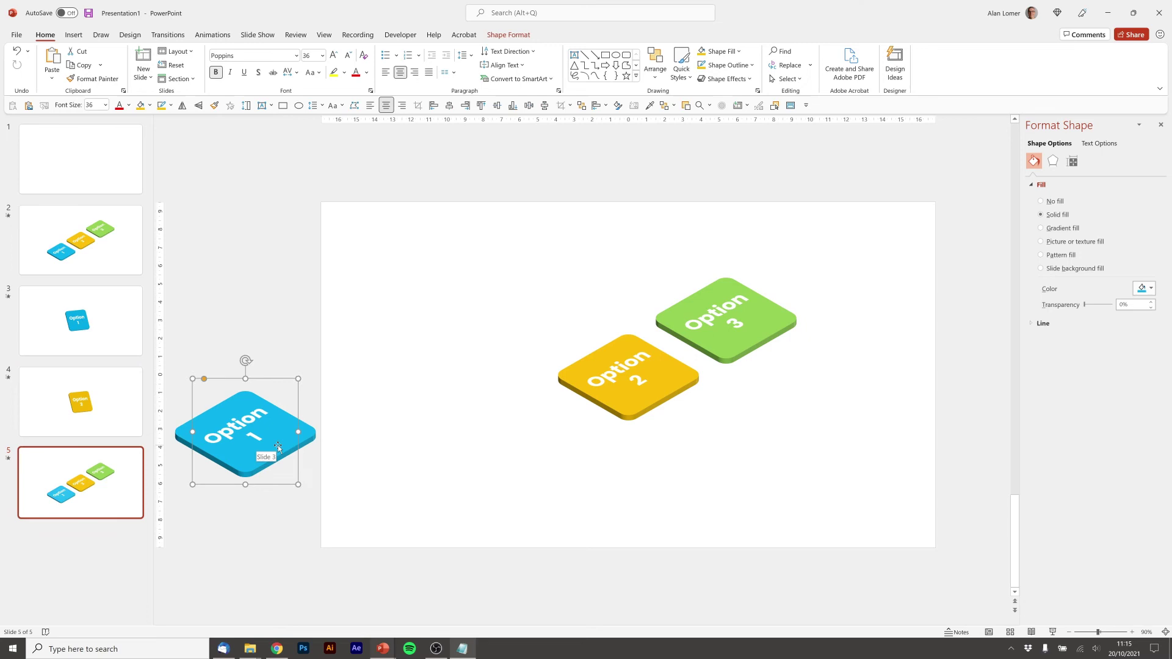
drag(306, 437, 299, 432)
shift+click(632, 415)
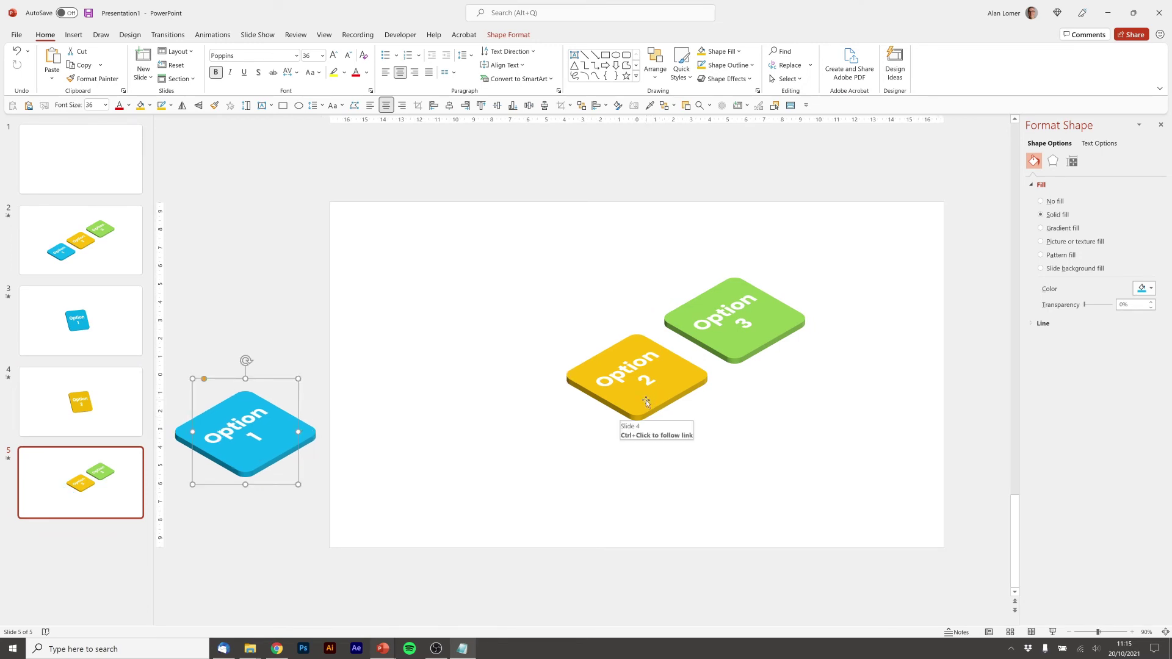
drag(631, 415, 644, 577)
key(ctrl+z)
click(660, 403)
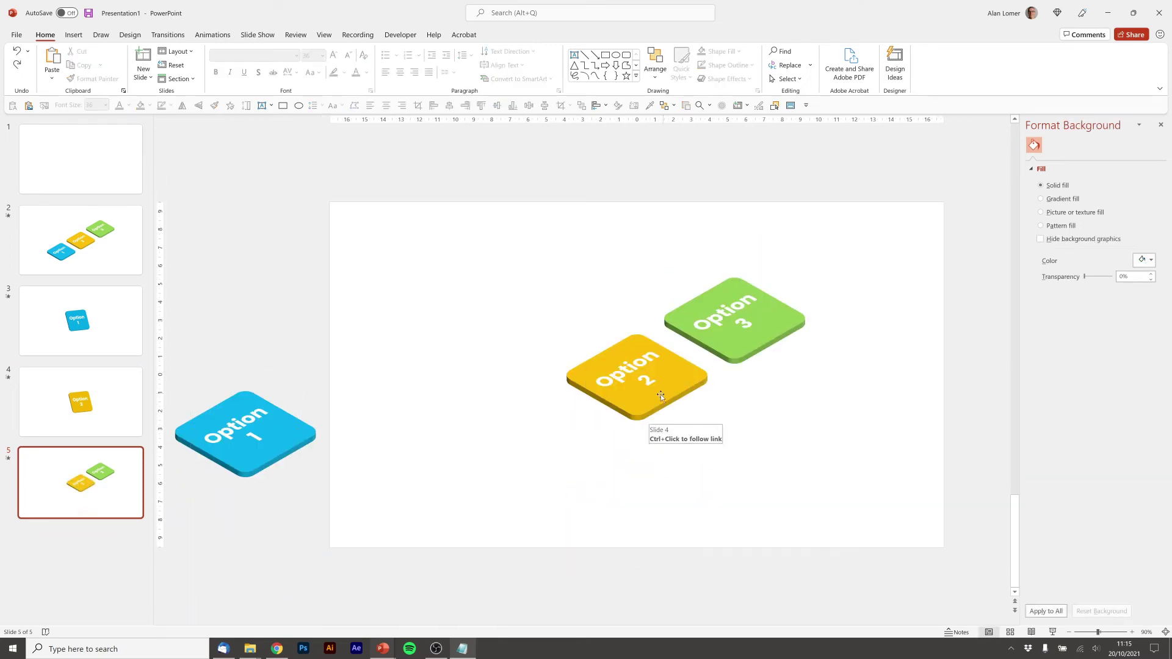
drag(640, 387, 640, 605)
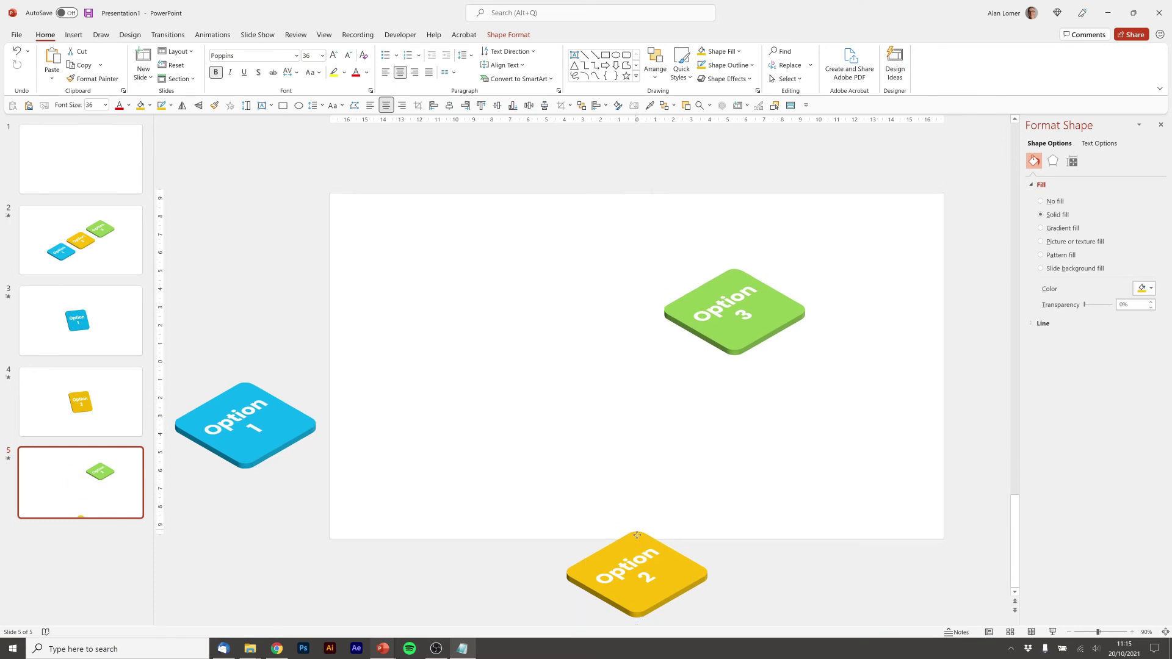
Step: Centre the Option 3 tile, copy the flat Option 2 tile's formatting onto it, and colour it green
drag(708, 270, 605, 330)
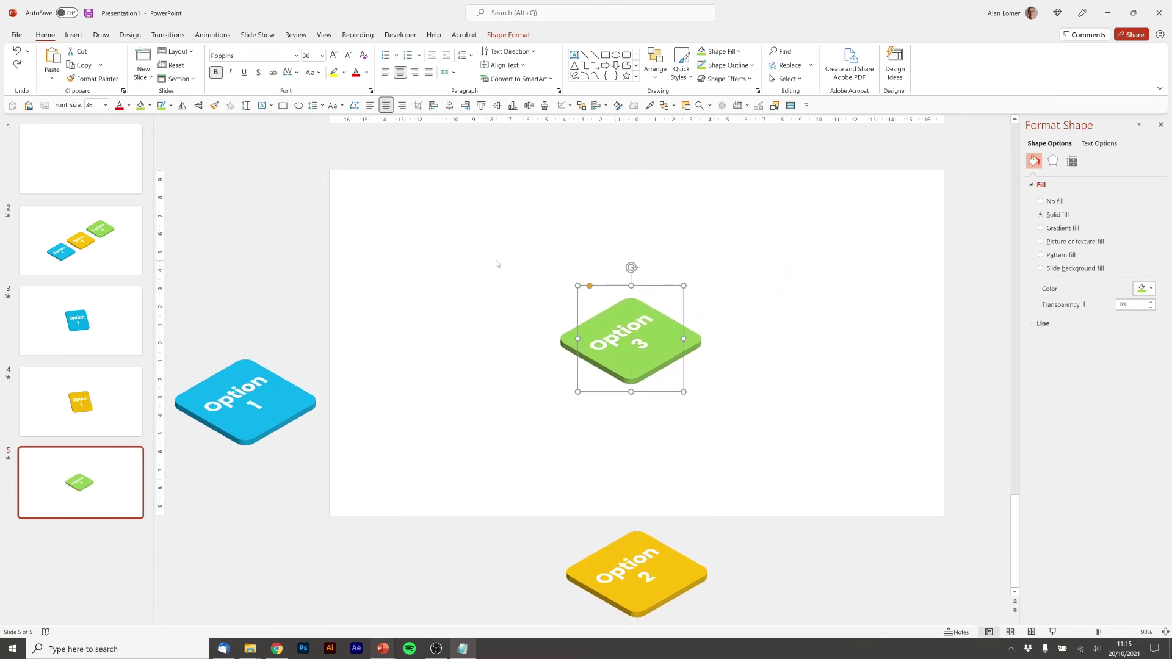
click(106, 404)
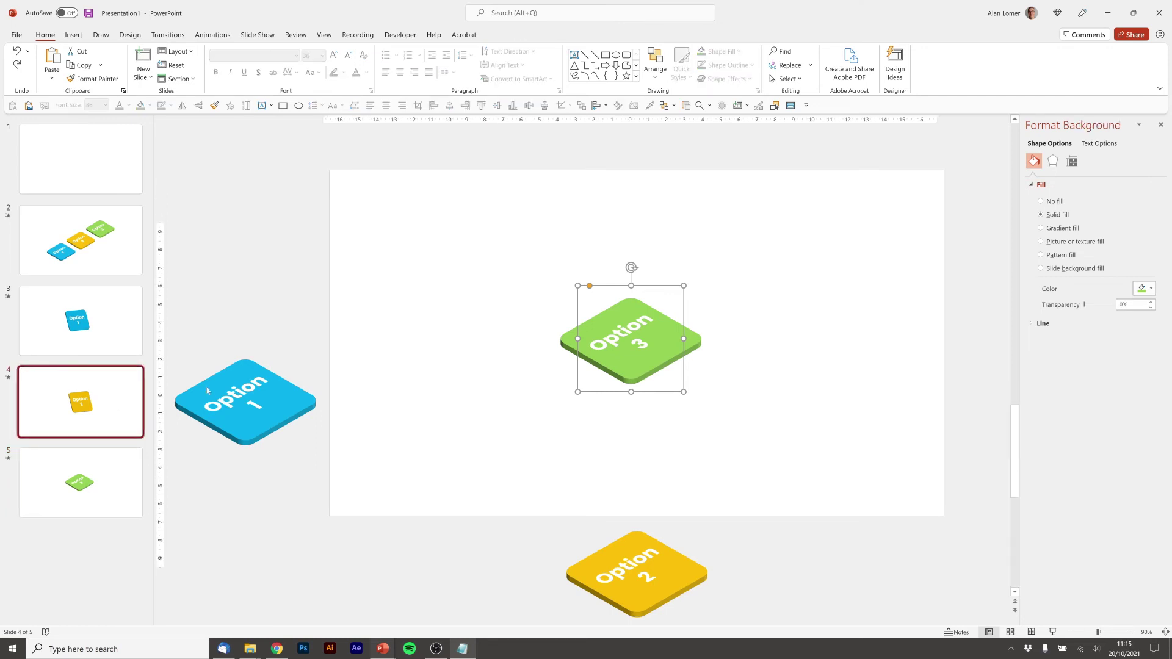
click(595, 366)
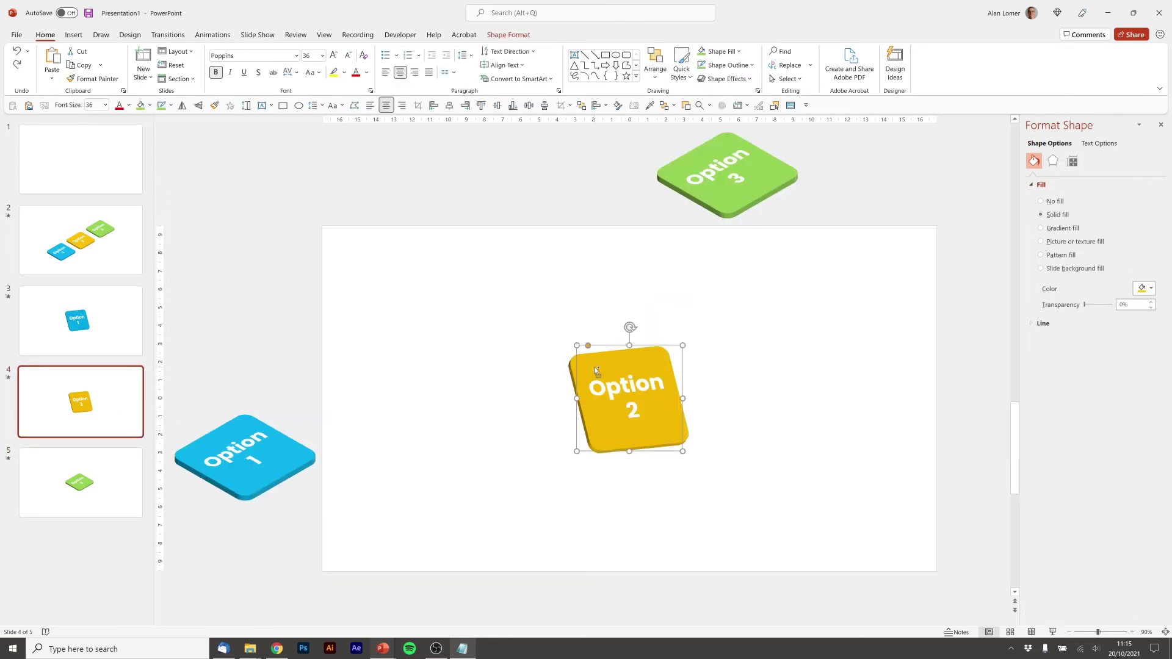
key(Page_Down)
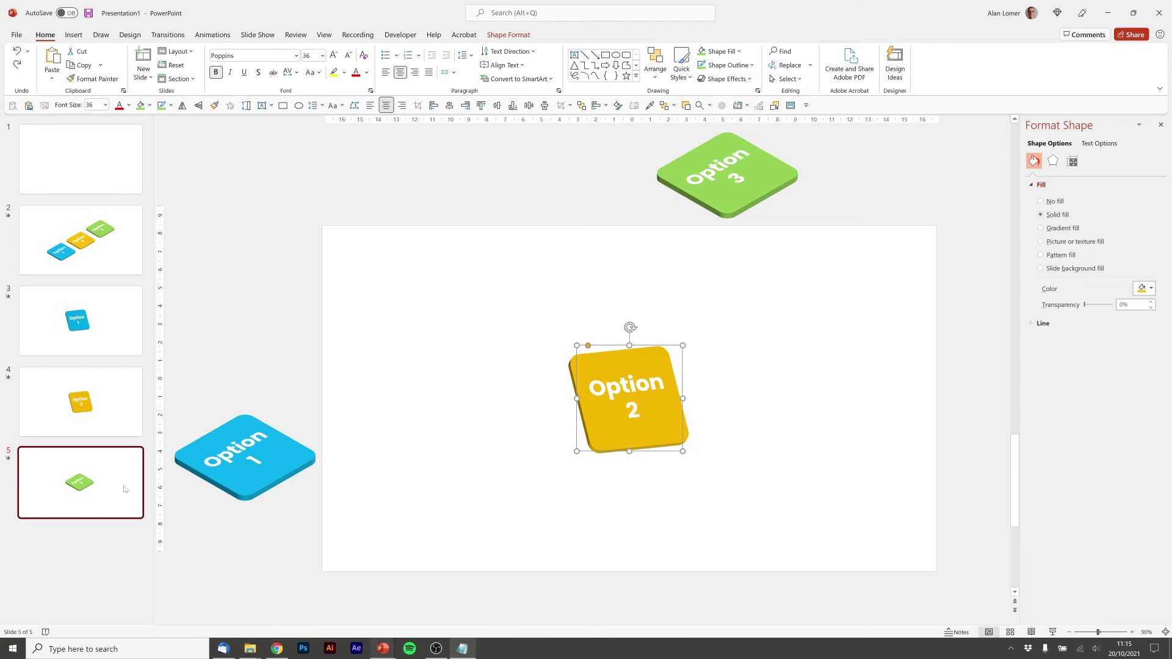
click(636, 309)
key(ctrl+shift+v)
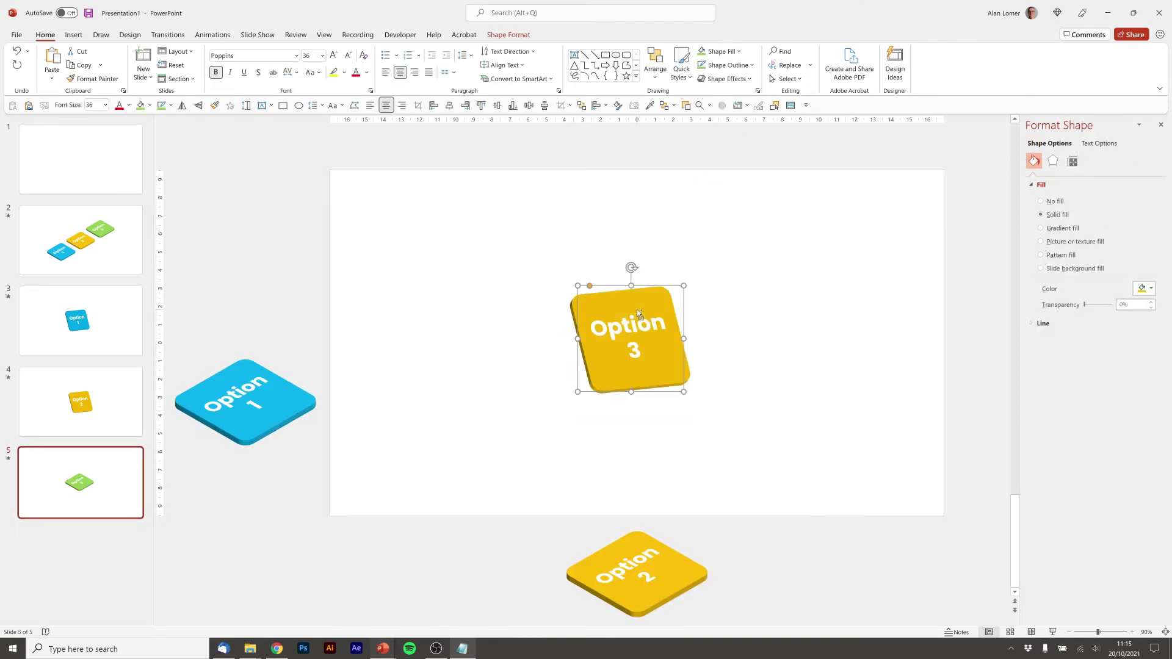
click(723, 50)
Step: Link the menu slide's green Option 3 tile to Slide 5, then go to the Option 1 slide
click(80, 240)
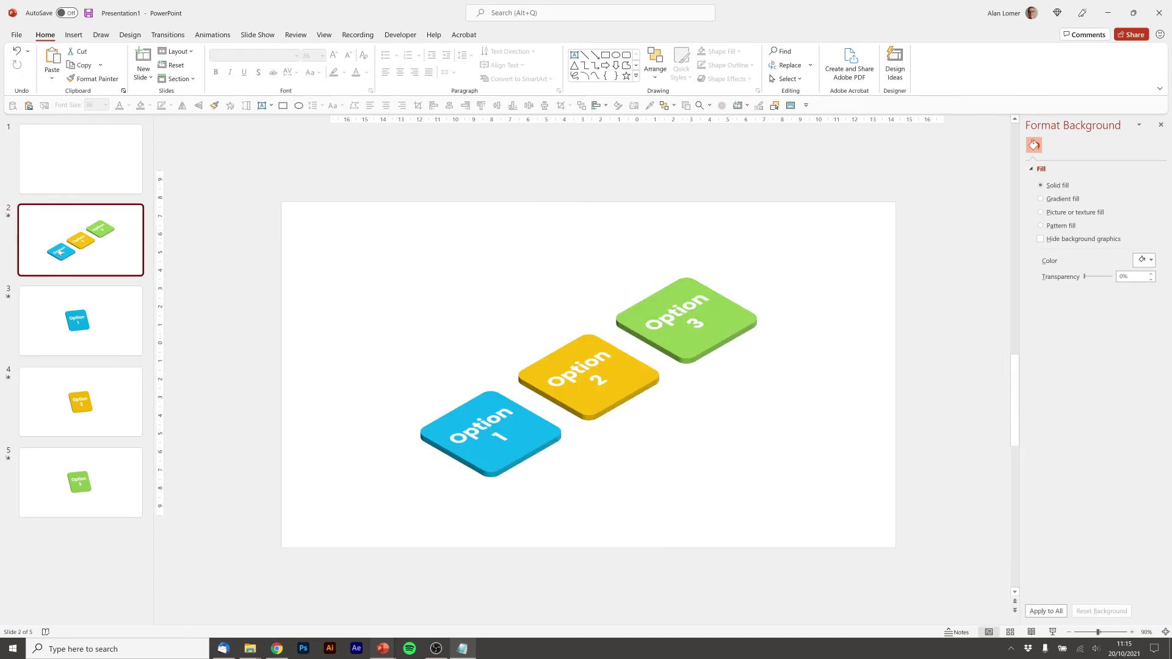
click(675, 282)
right_click(677, 282)
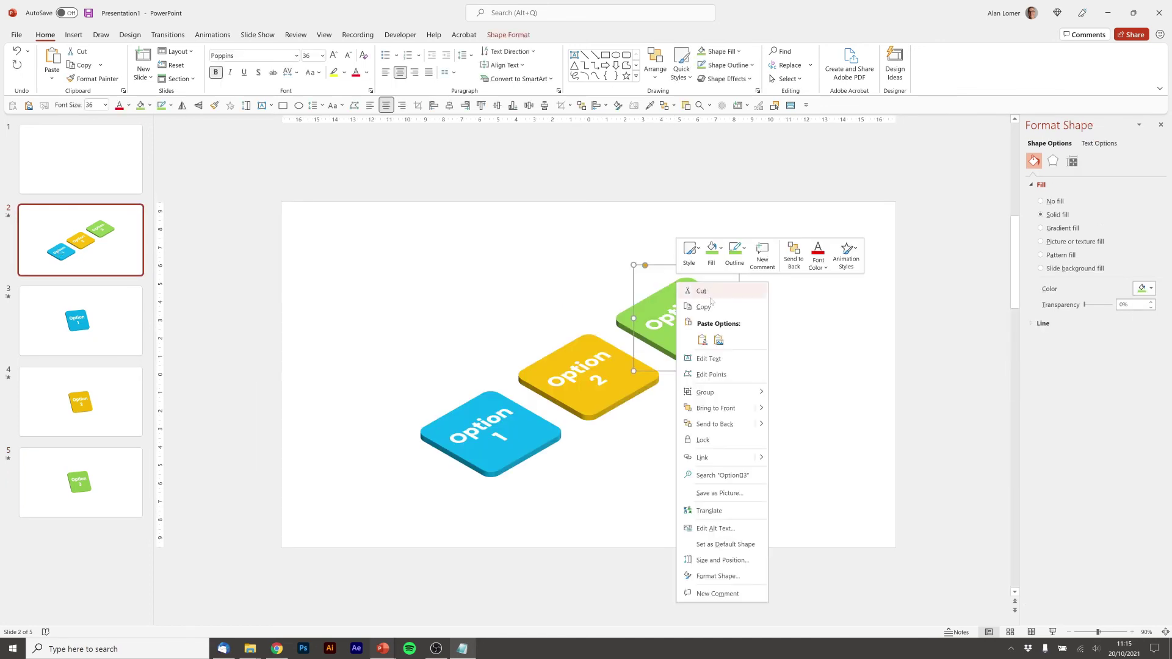
click(708, 457)
click(493, 360)
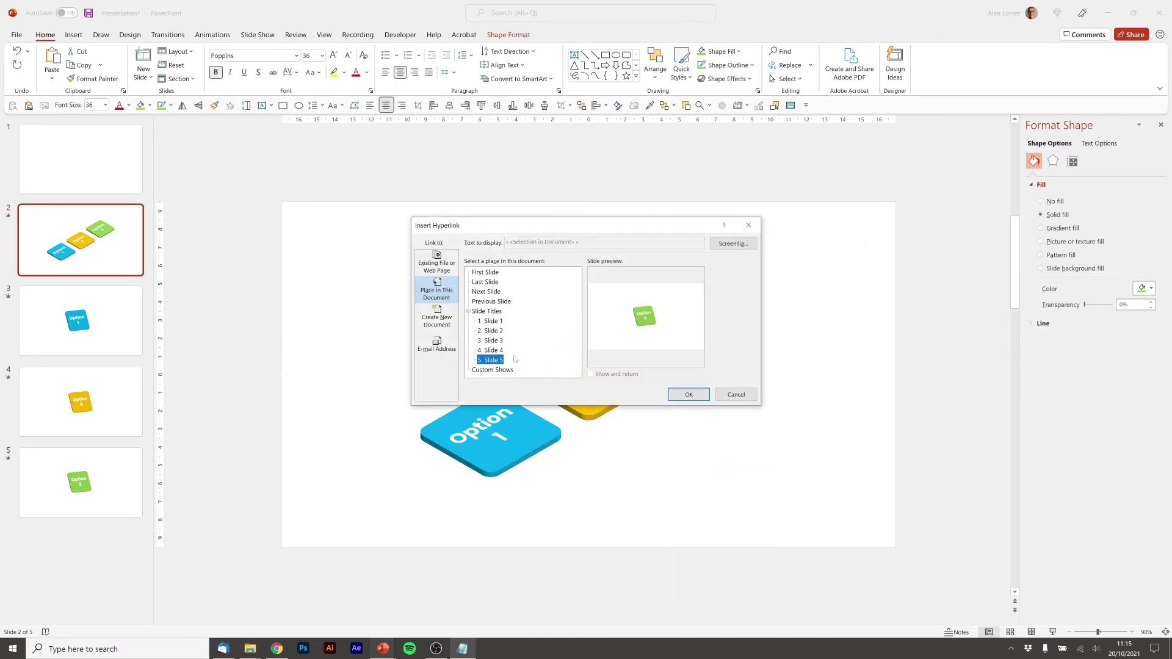
click(688, 395)
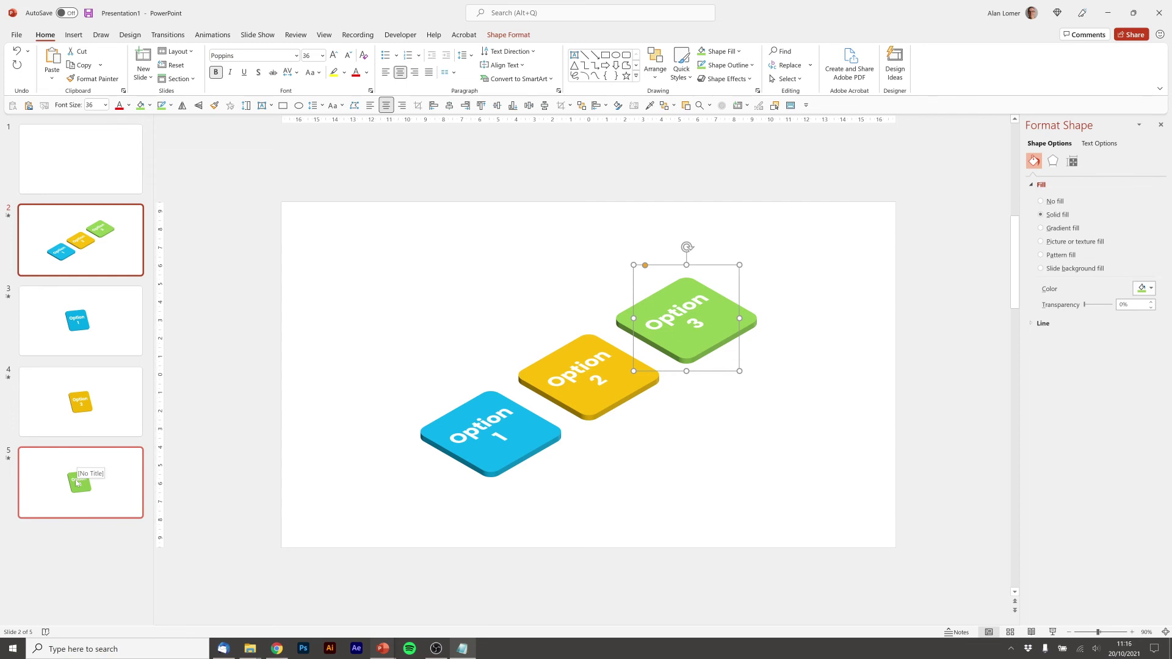
click(78, 329)
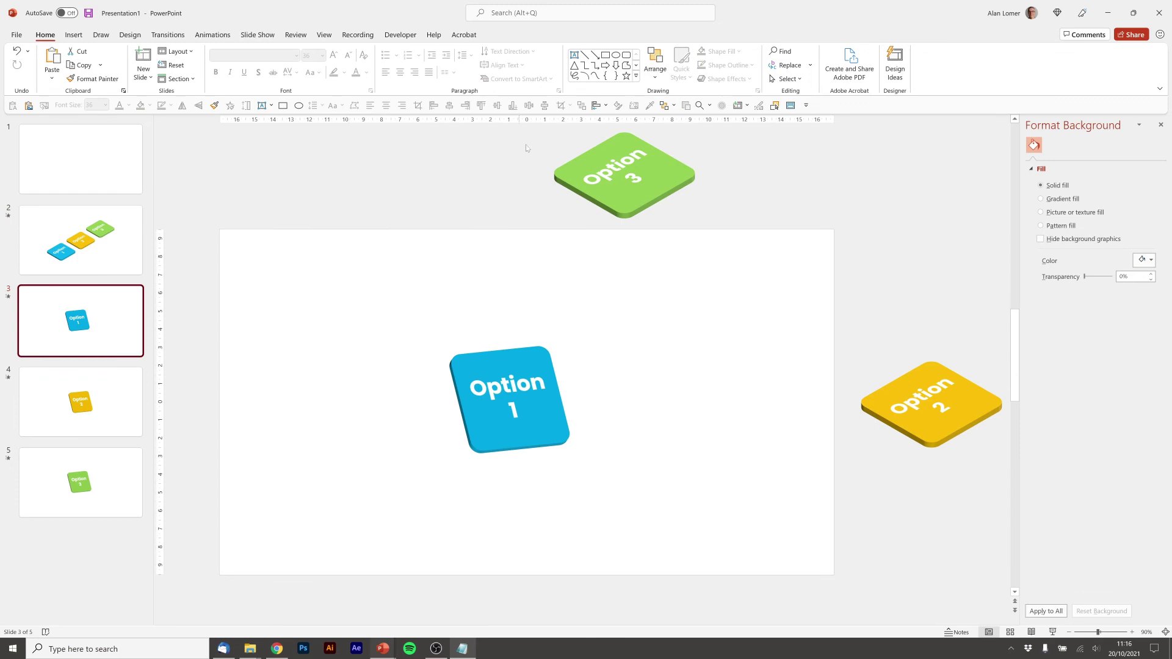
Step: Add a rounded square low on slide 3 with light grey fill and no outline
click(626, 55)
click(670, 416)
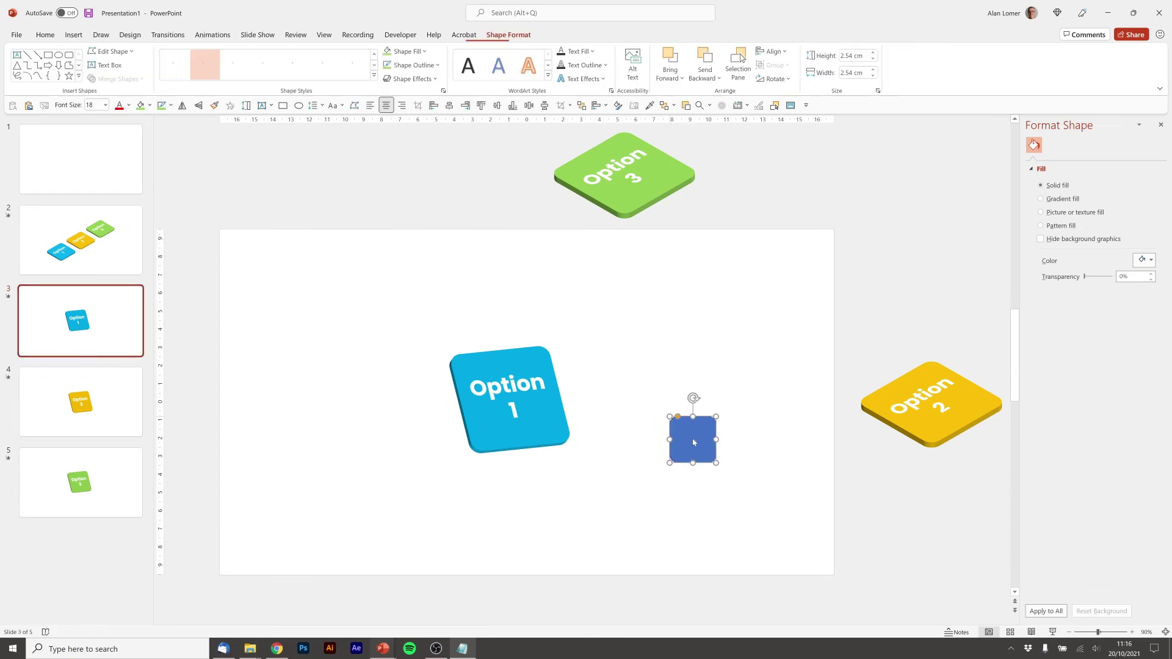
drag(692, 440, 689, 502)
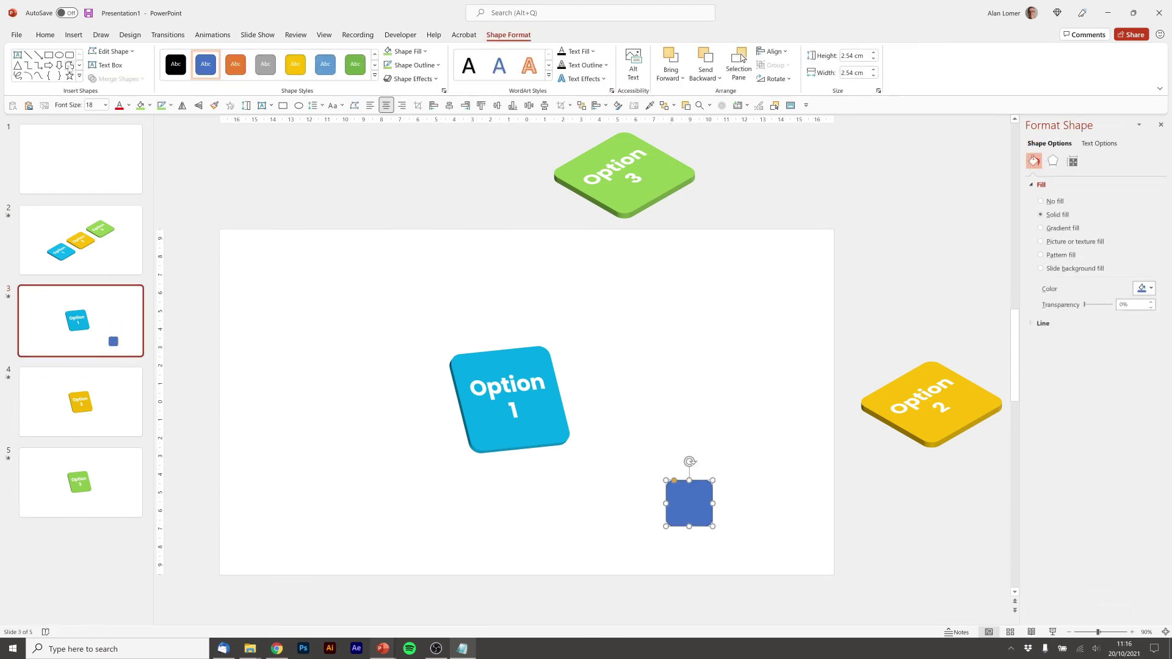
click(45, 35)
click(720, 51)
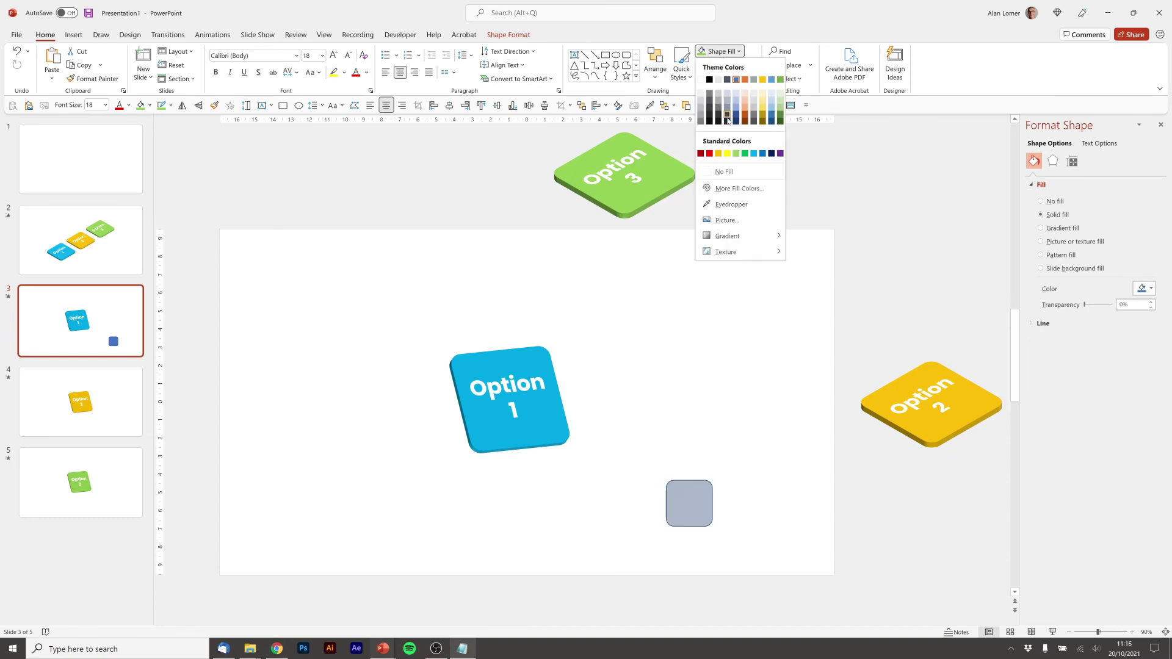
click(701, 96)
click(738, 65)
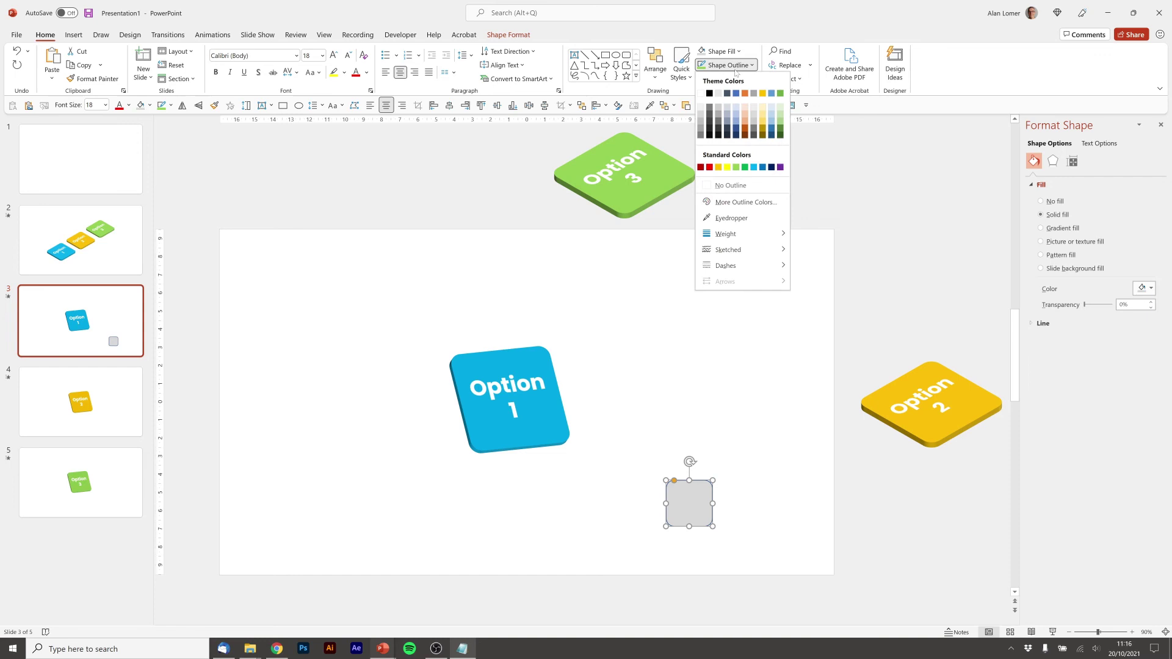
click(734, 185)
Step: Label the square 'BACK' in bold Poppins and move it to the bottom-right corner
text(BA)
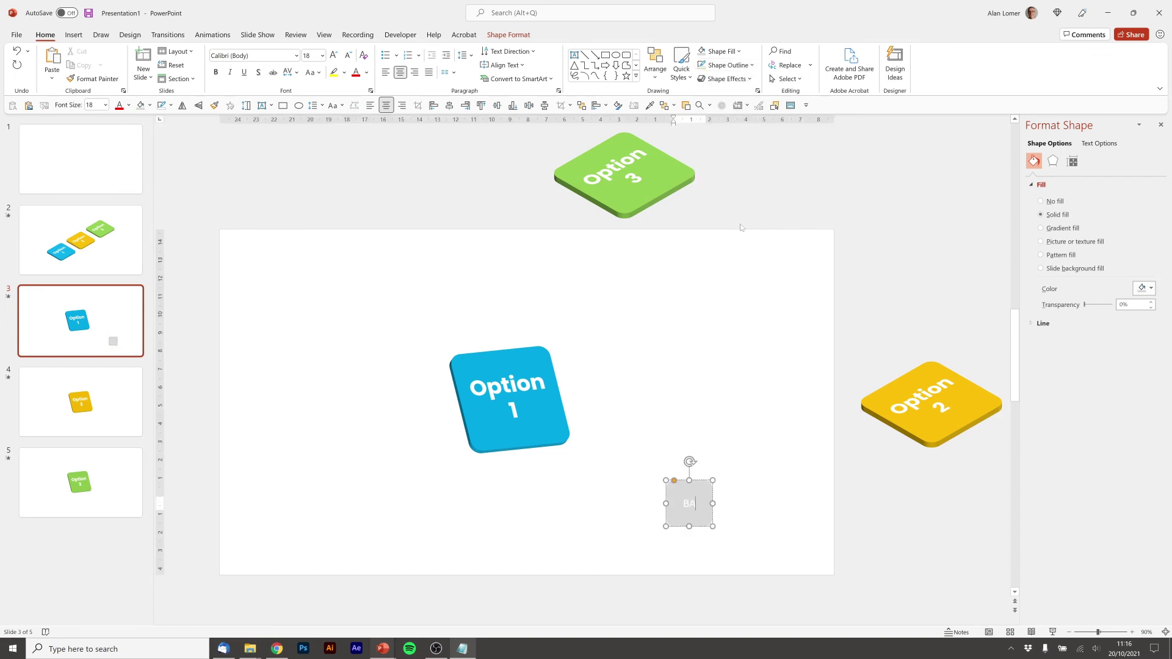
text(CK)
key(ctrl+a)
click(284, 55)
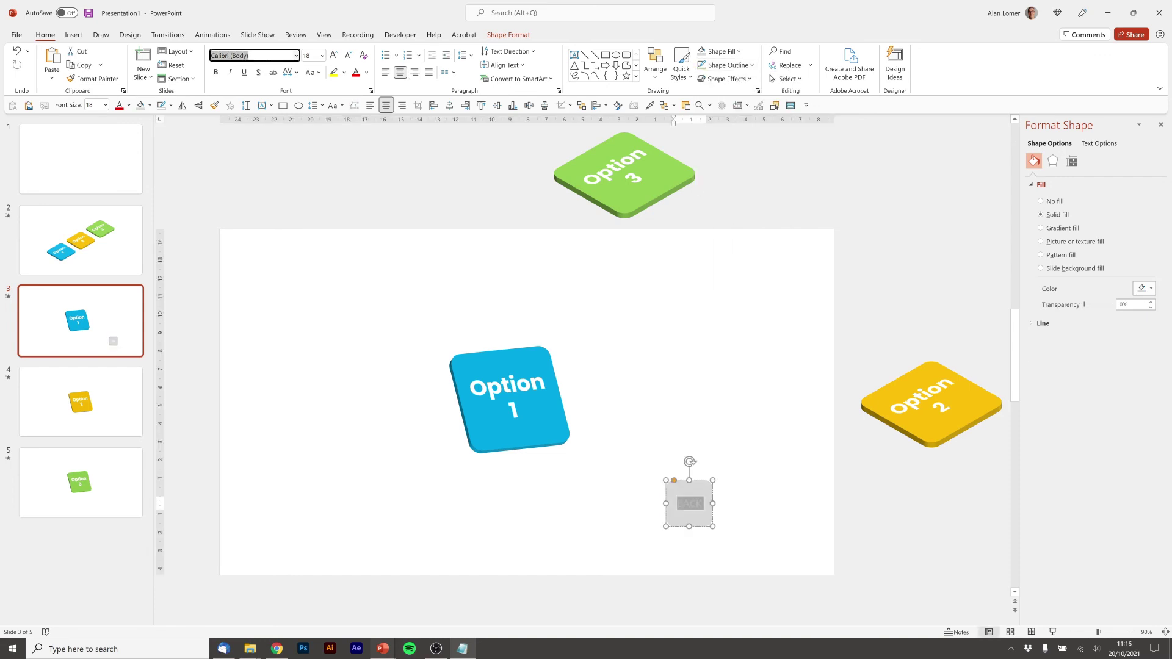
text(Poppins)
click(216, 72)
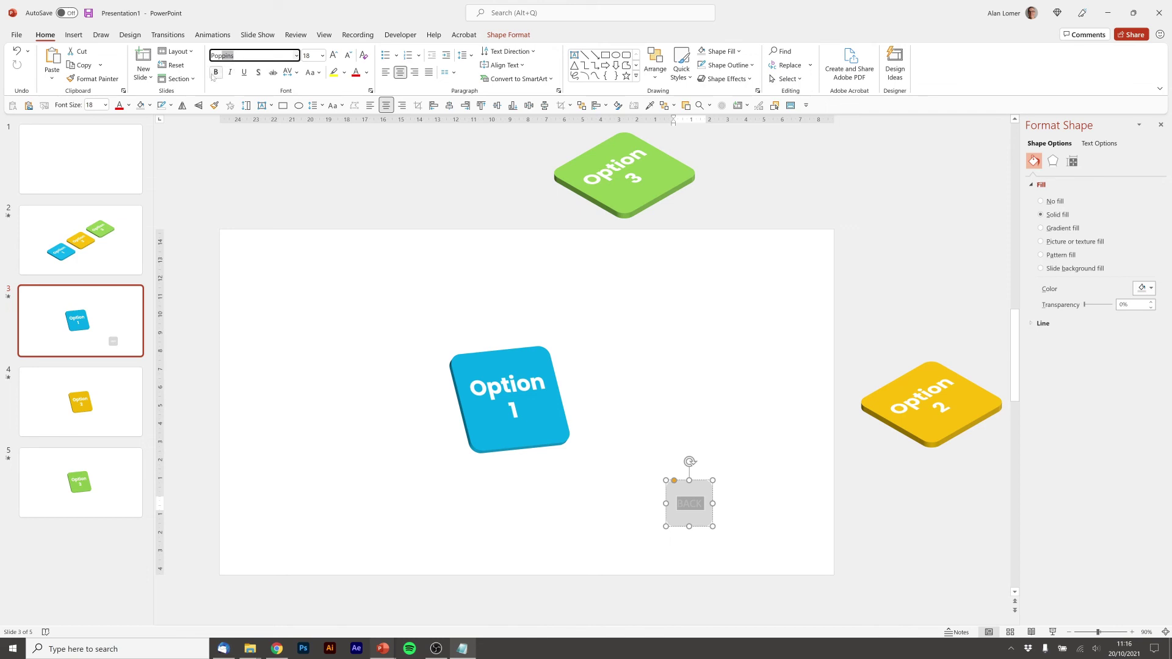
click(724, 537)
drag(692, 490, 789, 516)
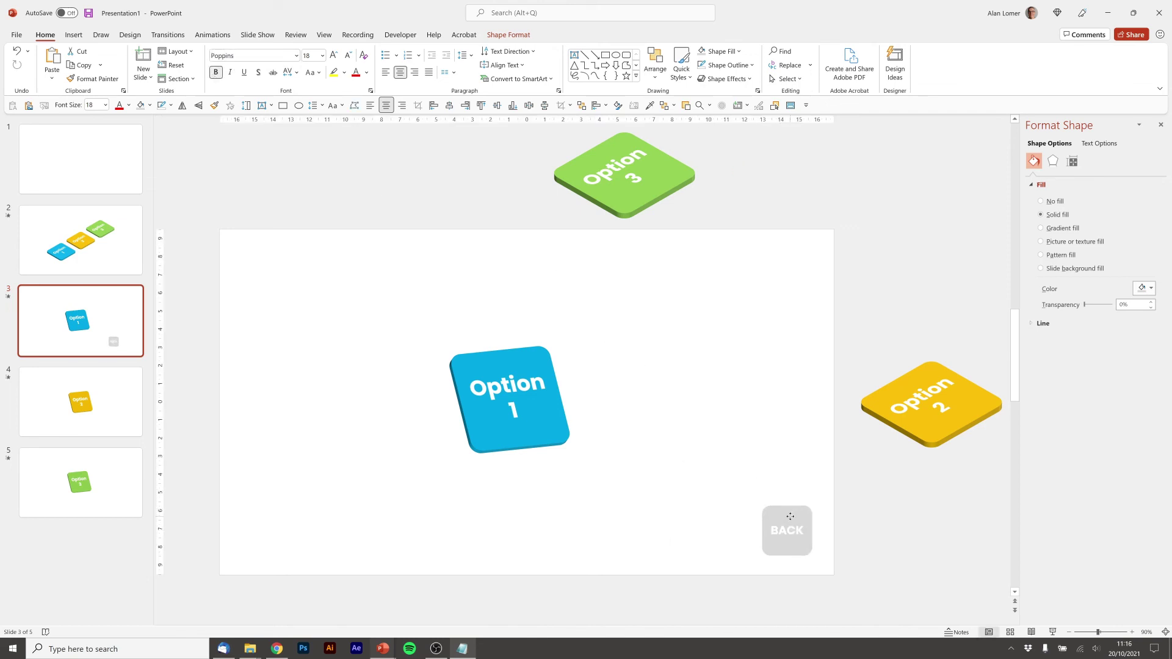
Step: Link the BACK button to Slide 2
right_click(790, 517)
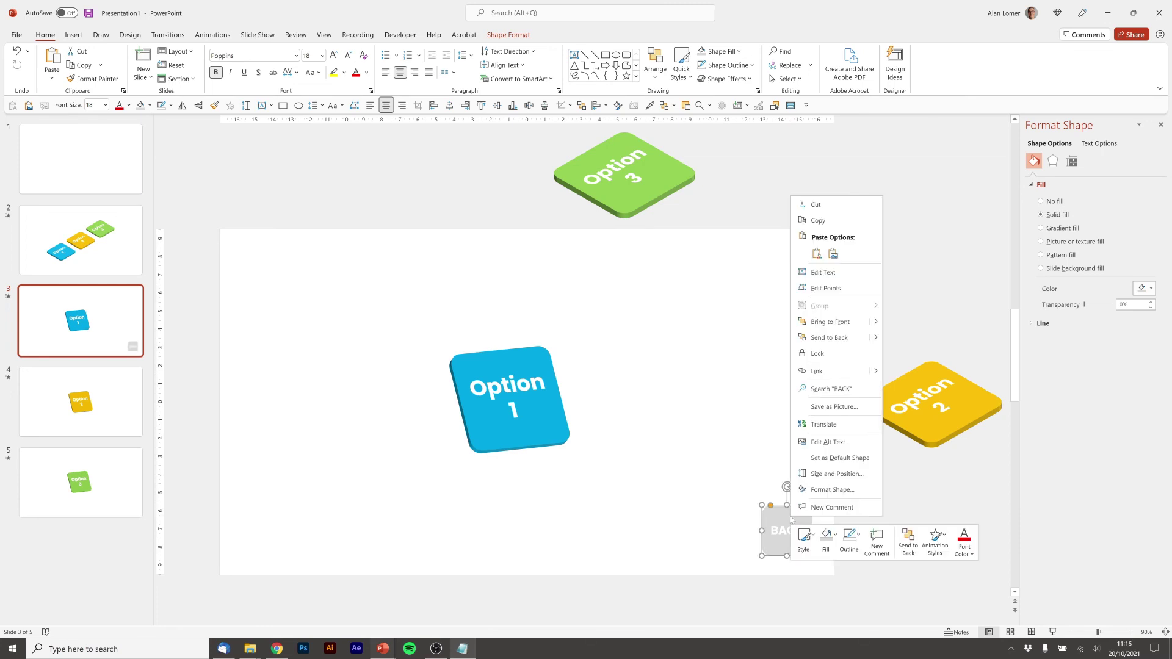
click(817, 371)
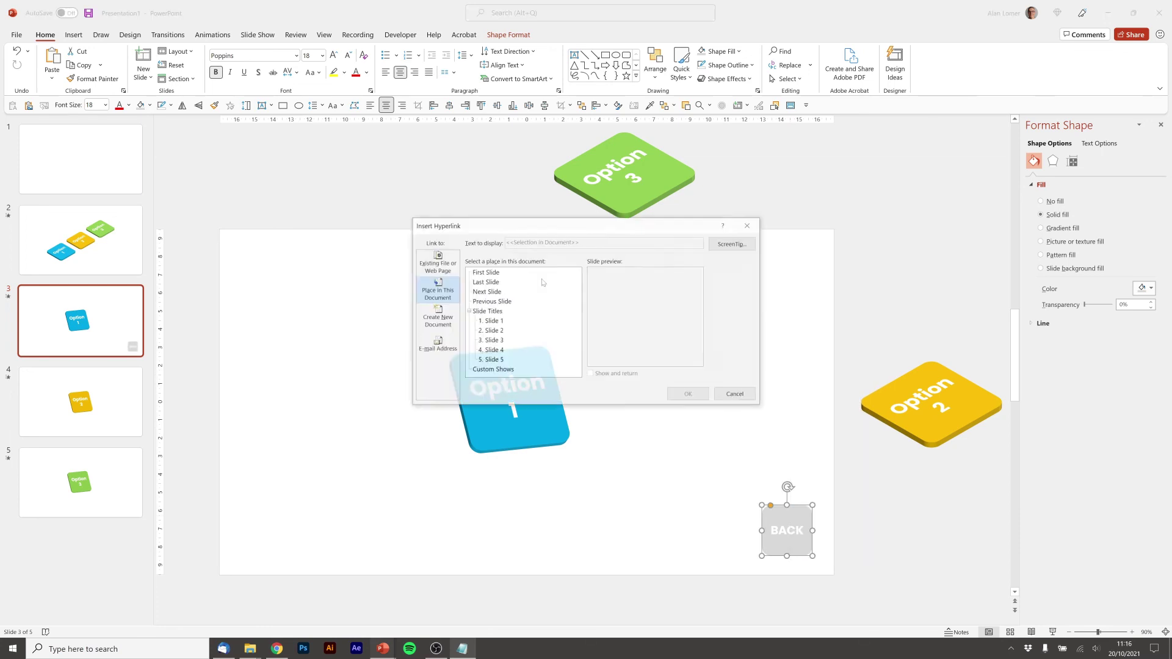
click(504, 332)
click(689, 394)
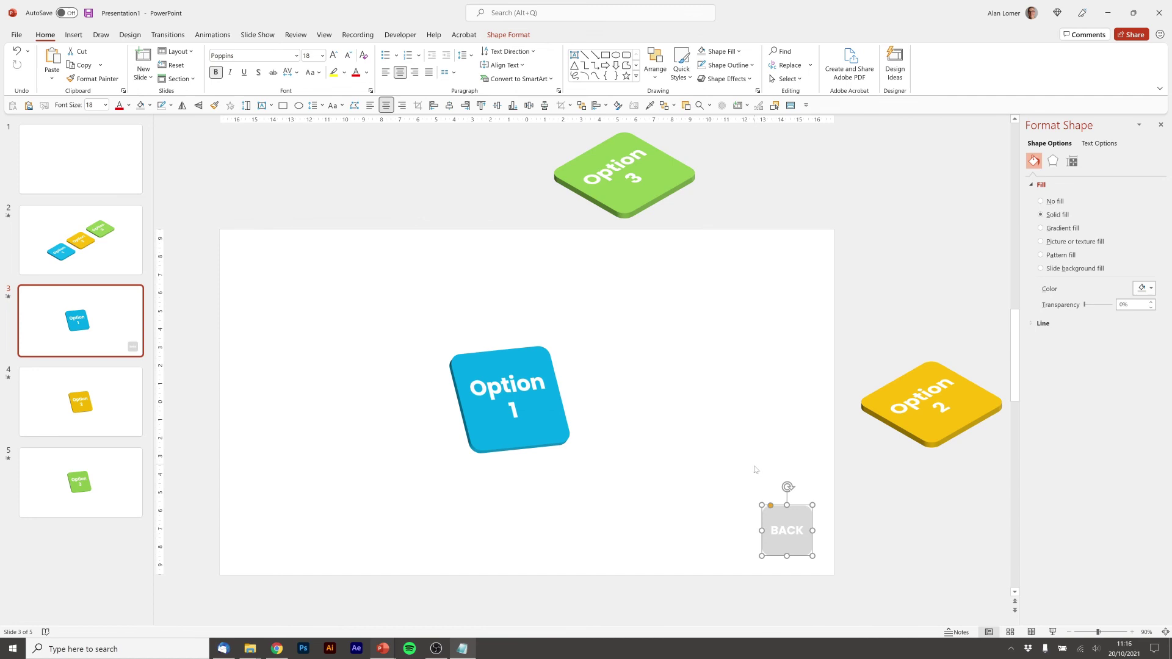
Step: Paste the BACK button onto slides 4 and 5, then open slide 1
click(122, 421)
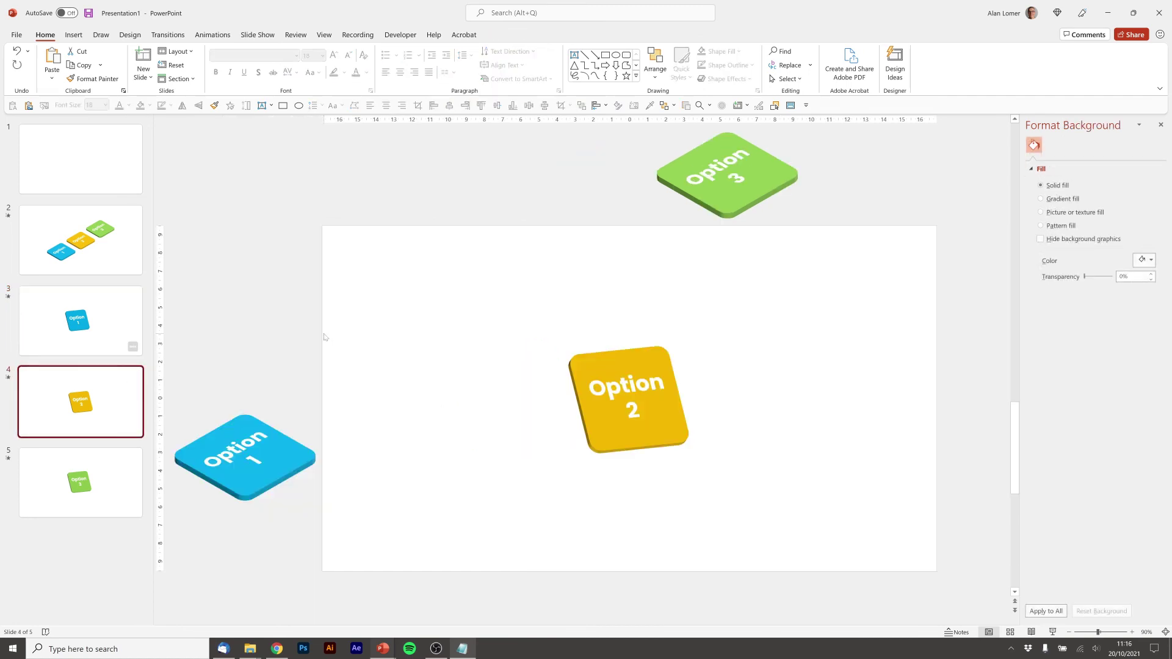
key(ctrl+v)
click(138, 455)
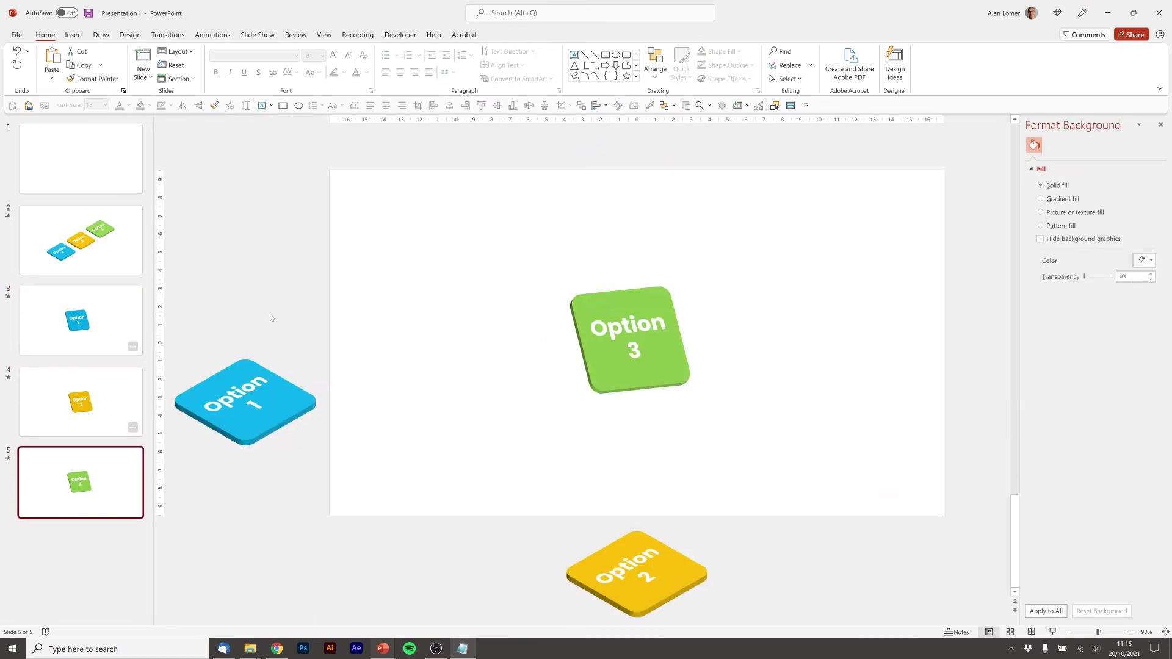
key(ctrl+v)
click(106, 251)
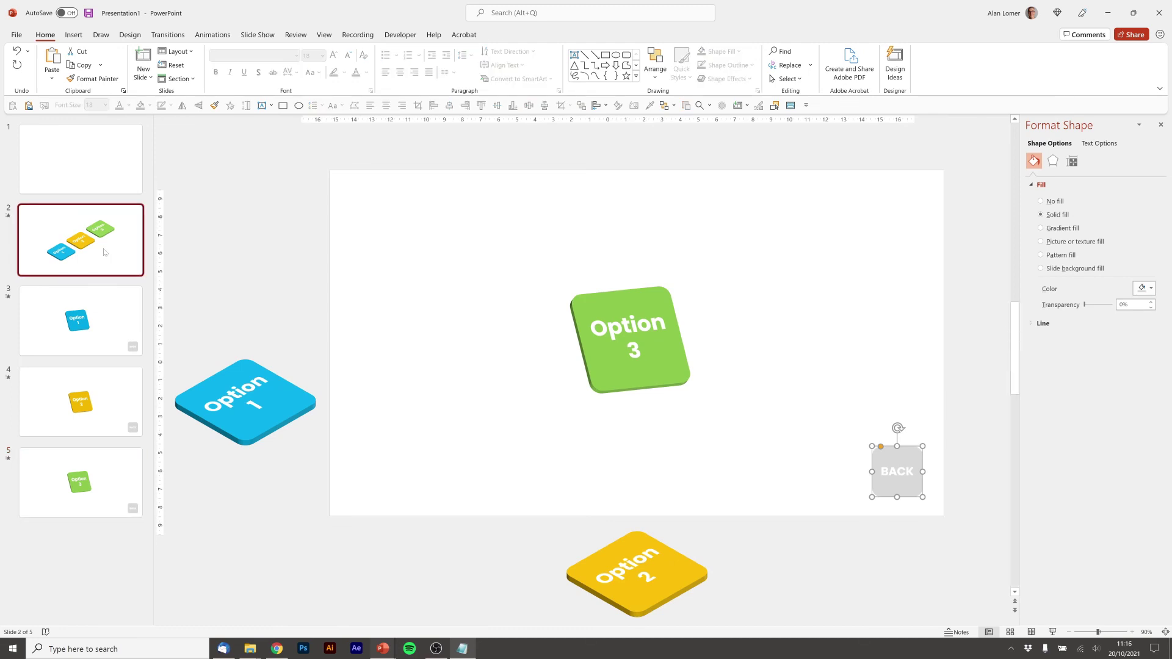
click(84, 180)
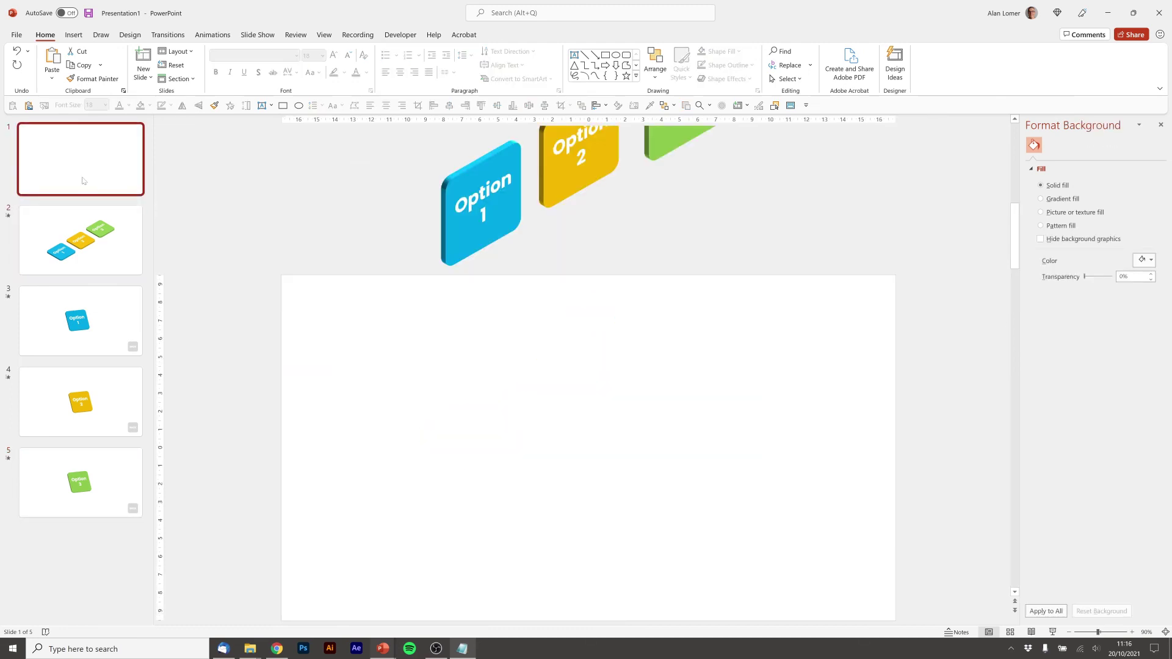